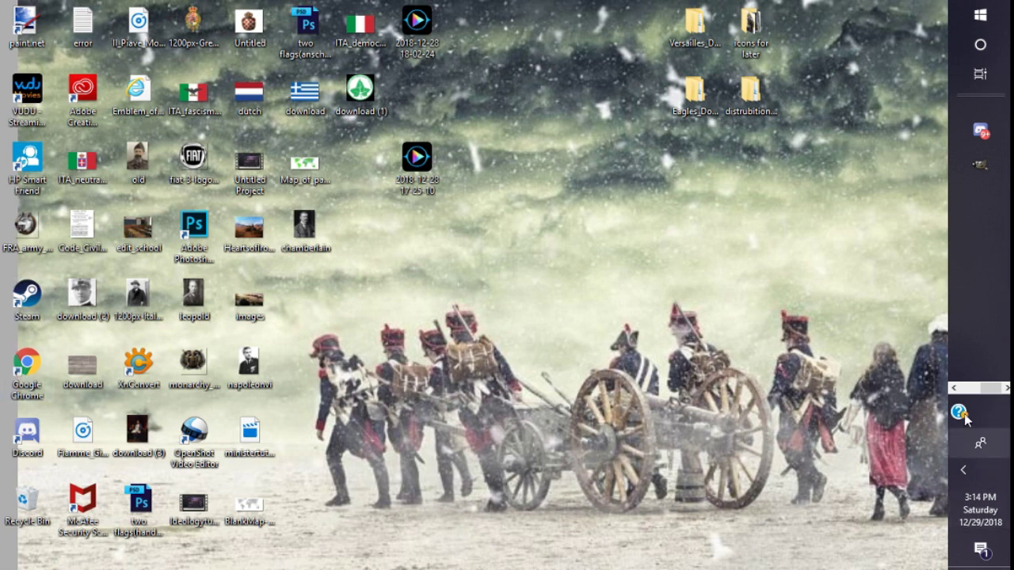
# Switch to Chrome and open the Focus Backgrounds folder in the Ultimate-HOI4-GFX repository's National Focus Templates
pyautogui.moveTo(975, 392); pyautogui.dragTo(959, 392)
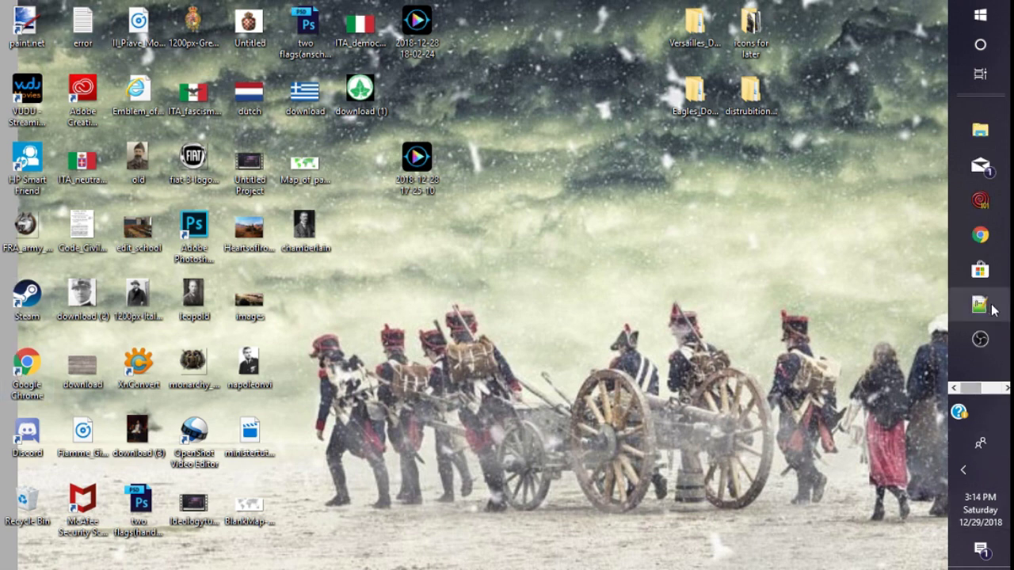
pyautogui.click(980, 234)
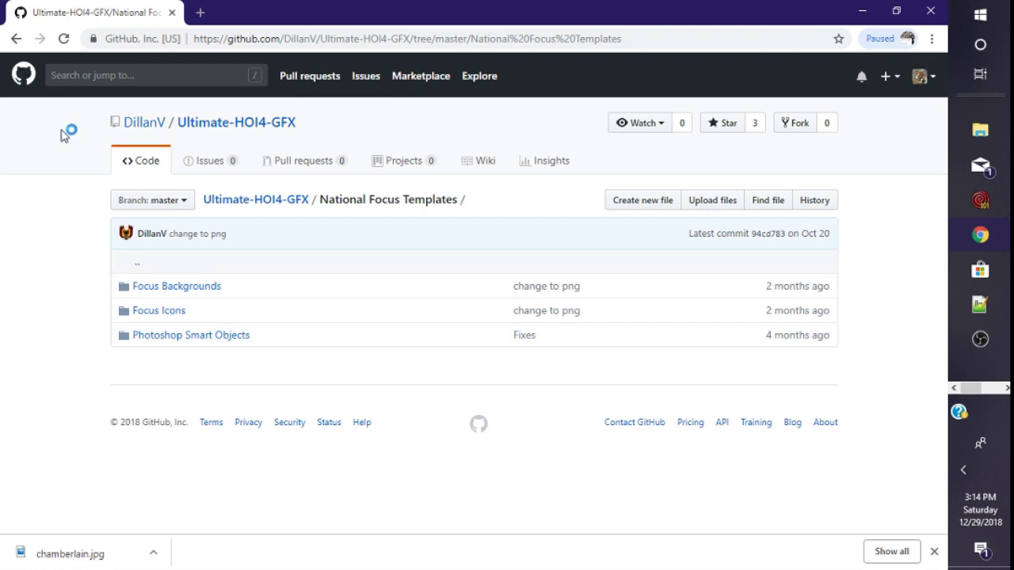
pyautogui.doubleClick(77, 152)
pyautogui.click(31, 256)
pyautogui.doubleClick(23, 240)
pyautogui.click(22, 238)
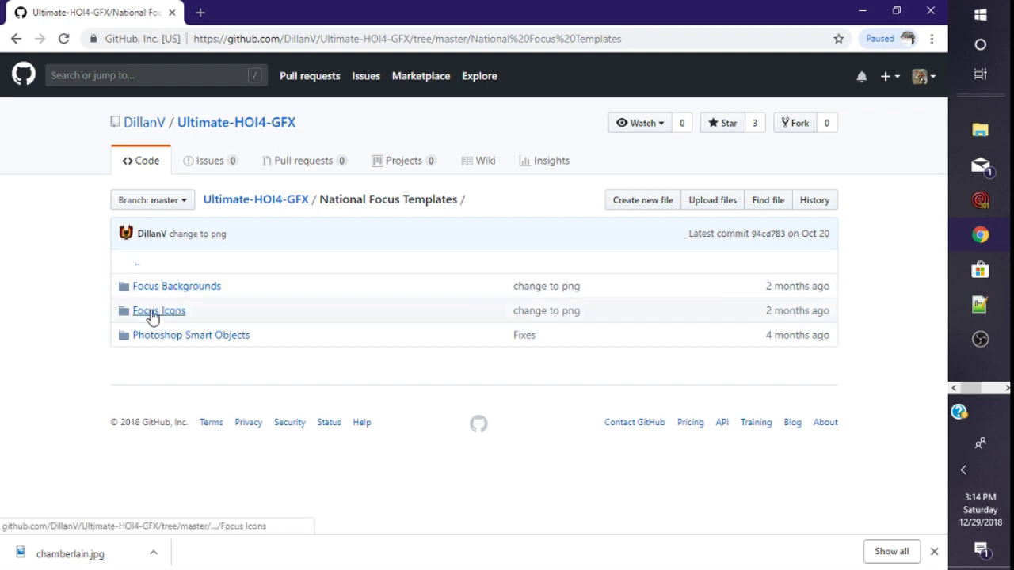
pyautogui.click(165, 292)
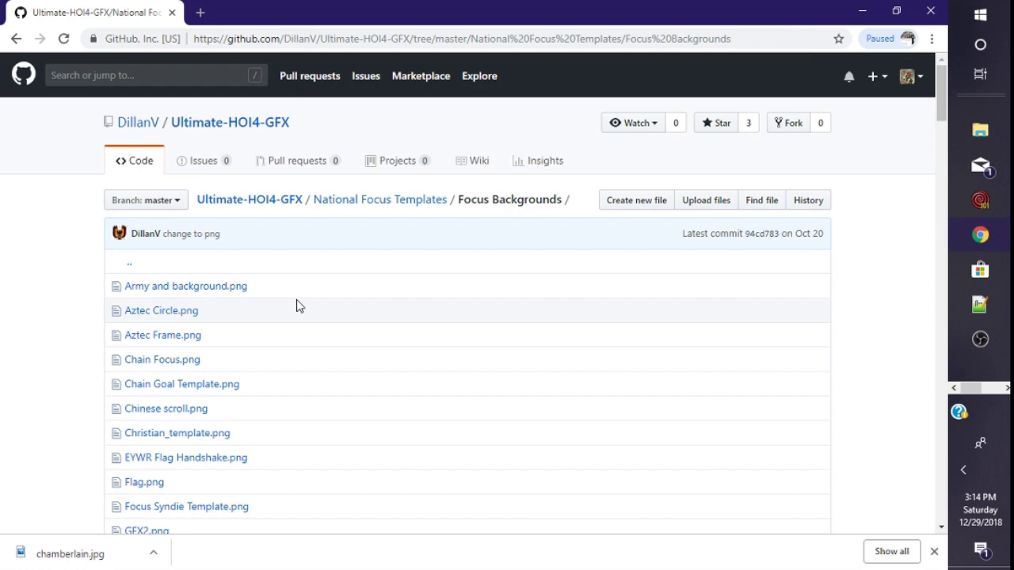
# Find Green Focus Shield.png in the Focus Backgrounds folder and open its image page
pyautogui.scroll(-1, 296, 306)
pyautogui.scroll(-7, 298, 306)
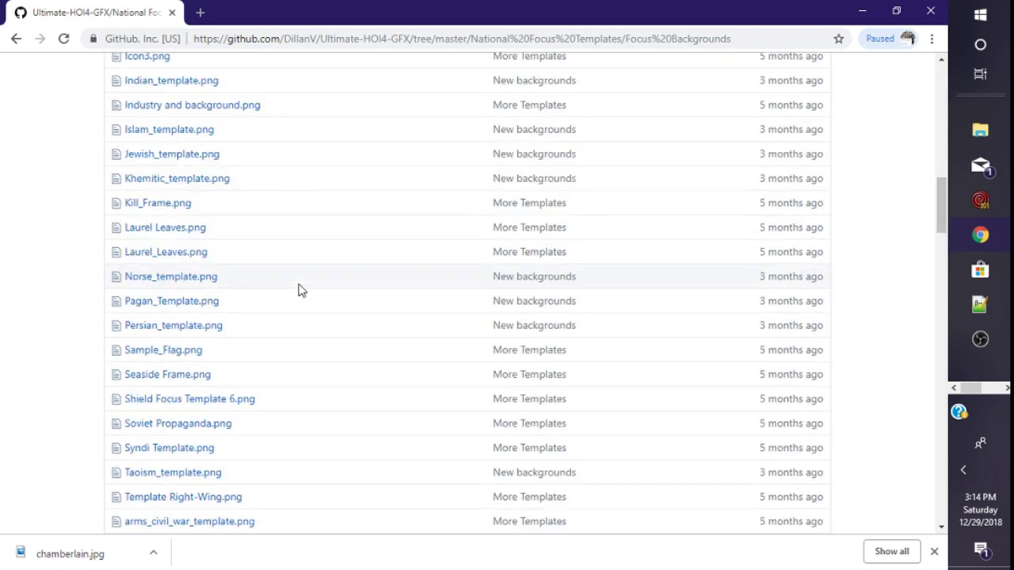
pyautogui.scroll(3, 298, 290)
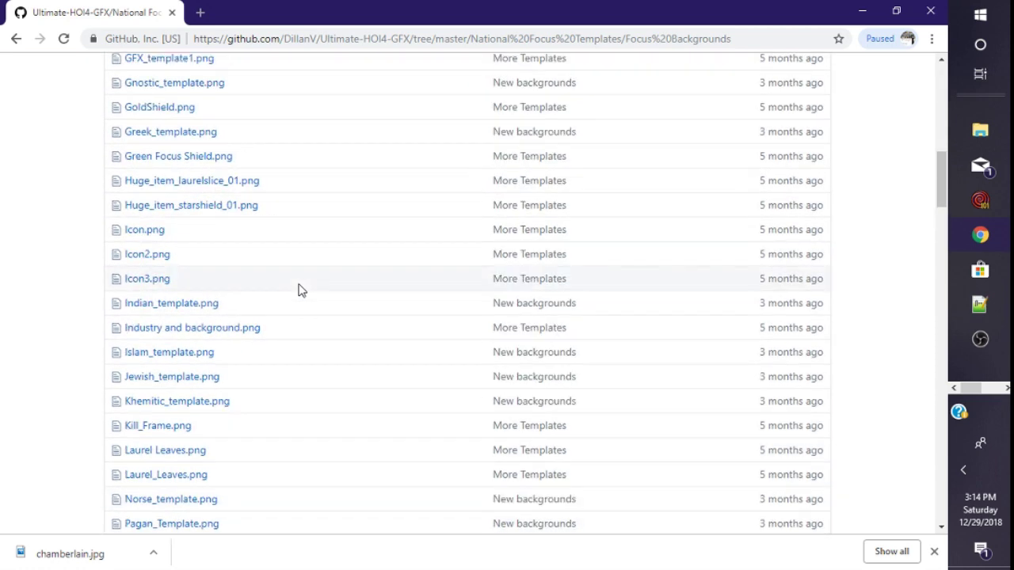
pyautogui.click(187, 161)
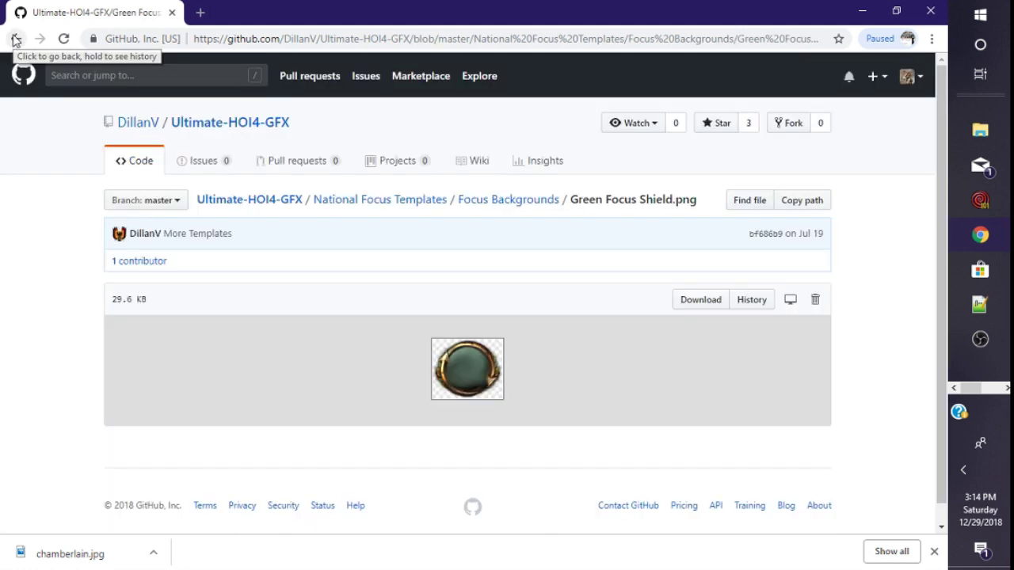
pyautogui.click(15, 39)
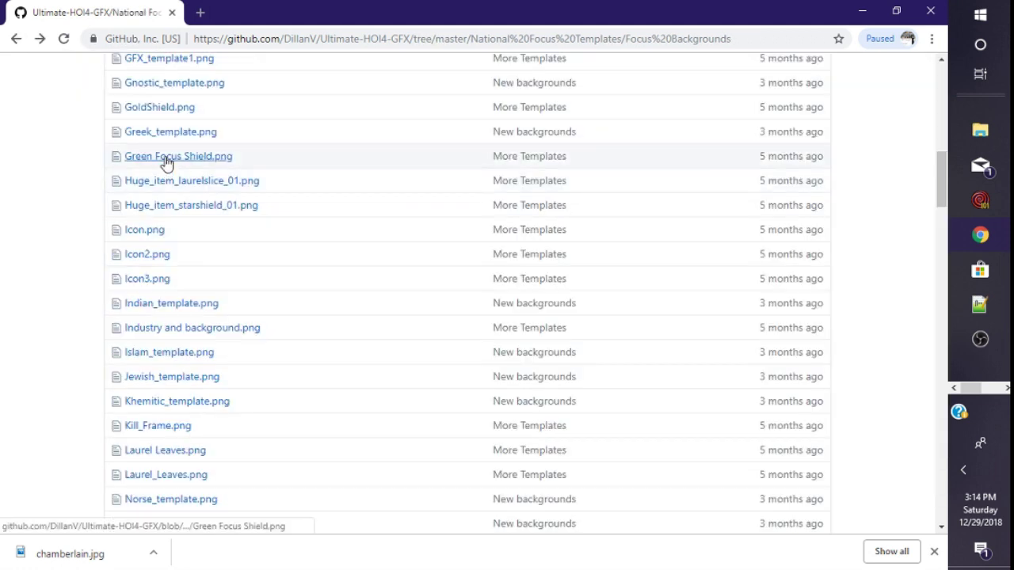
pyautogui.click(167, 160)
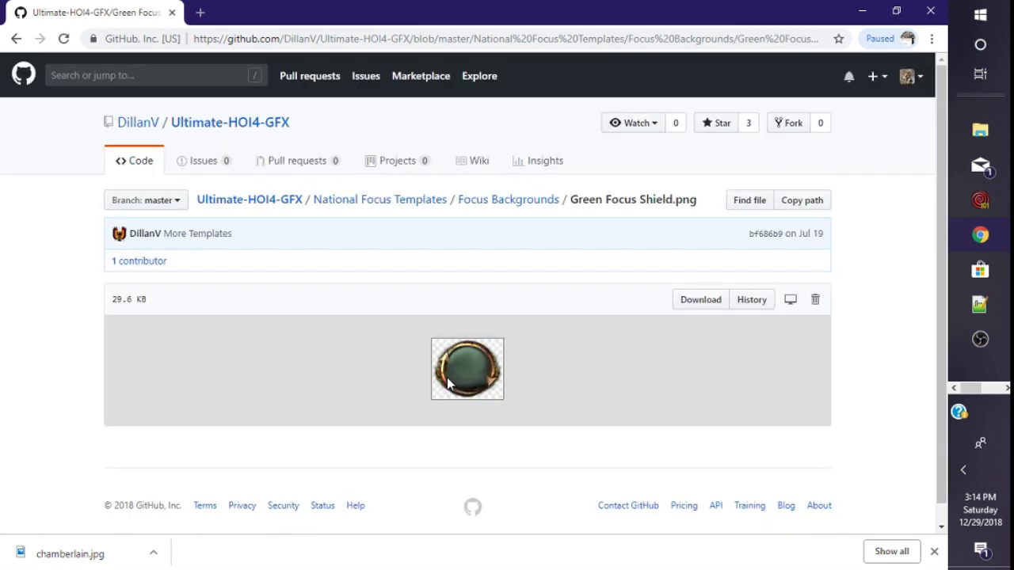
# Save the shield image as the PNG file Green Focus Shield in the desktop's Versailles_Database/Icon_Focuses folder
pyautogui.hotkey('ctrl', 's')
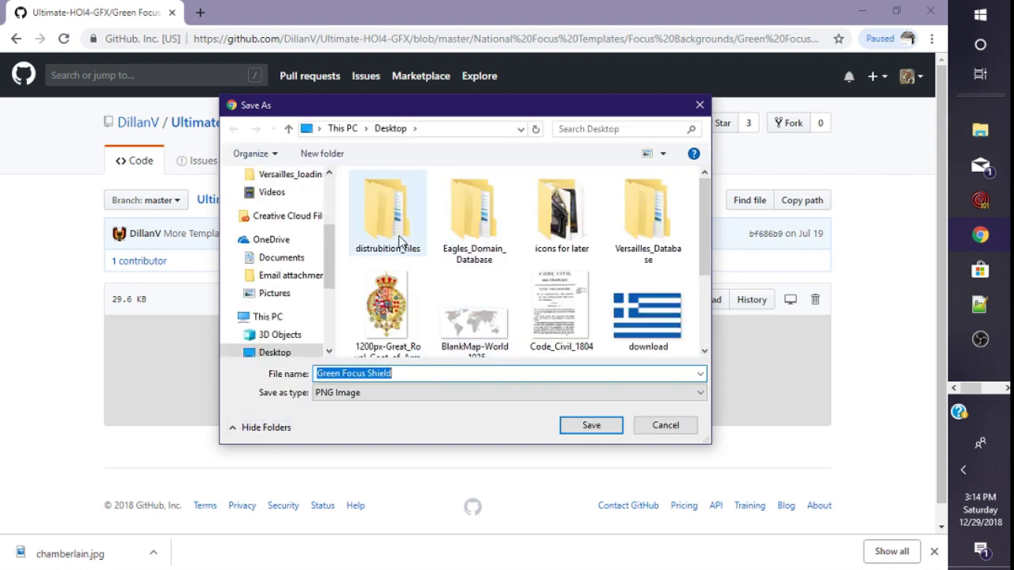
pyautogui.click(651, 223)
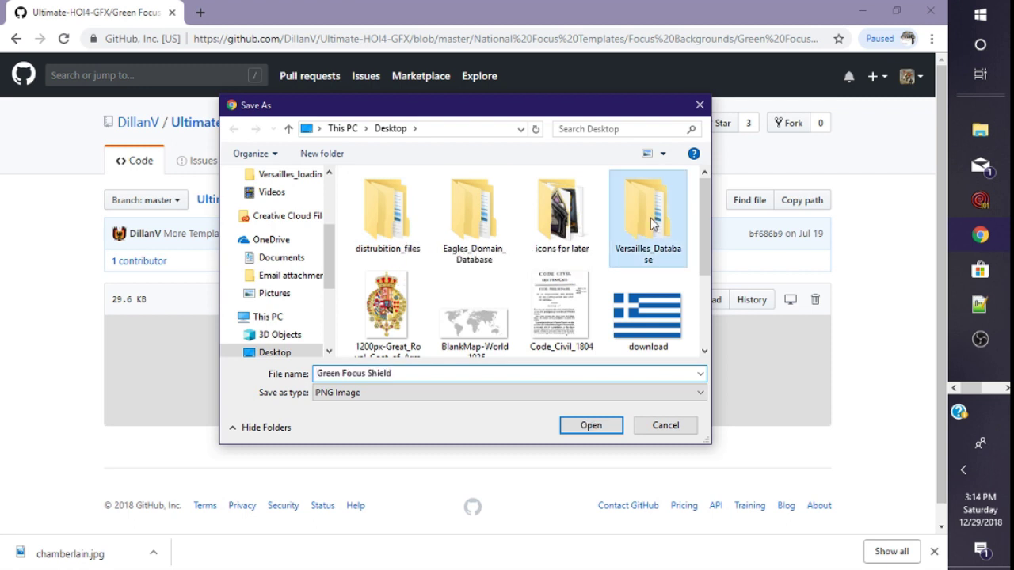
pyautogui.press('Return')
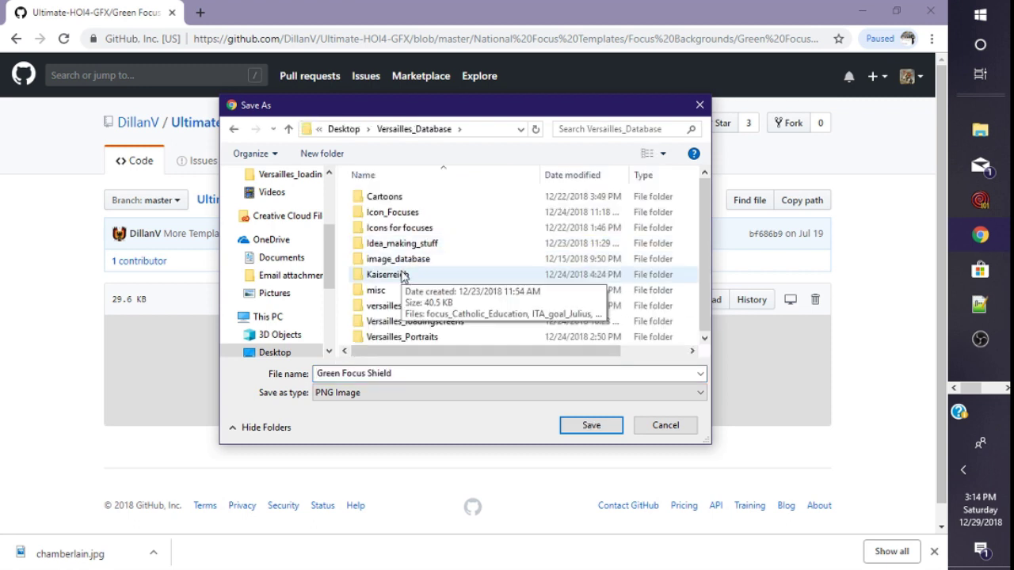
pyautogui.click(384, 213)
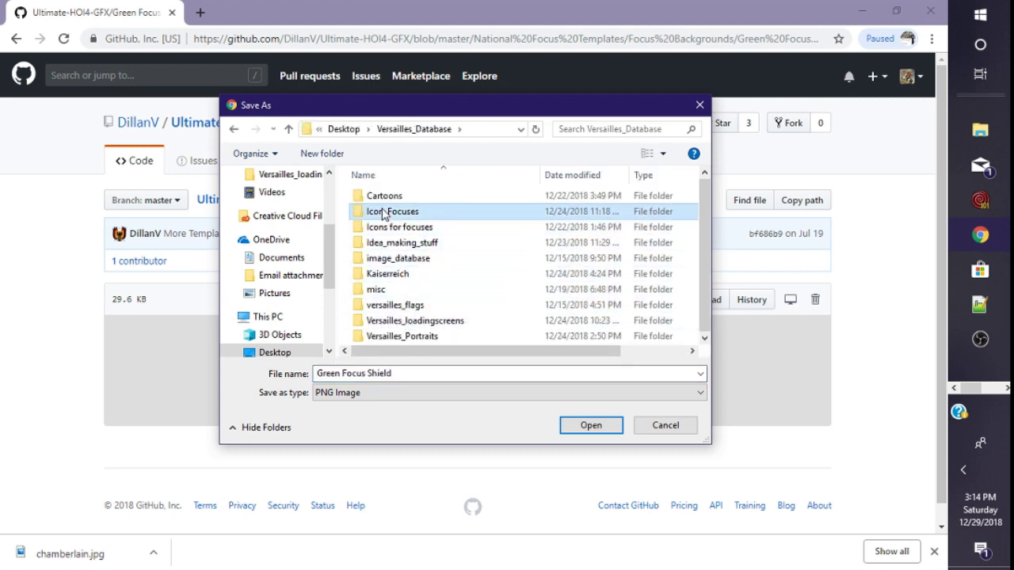
pyautogui.press('Return')
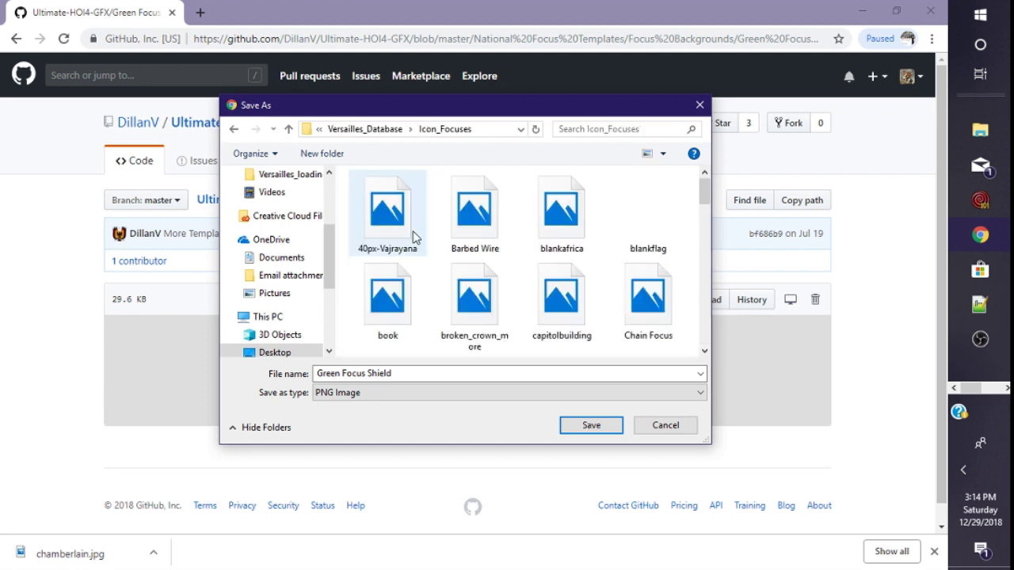
pyautogui.click(577, 428)
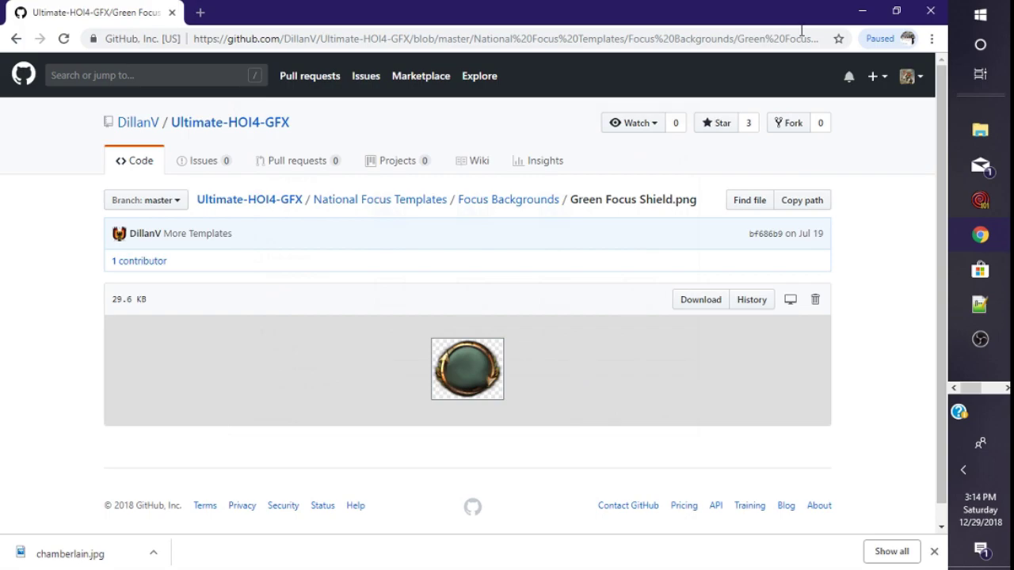
# Minimize the browser and switch to GIMP
pyautogui.click(870, 11)
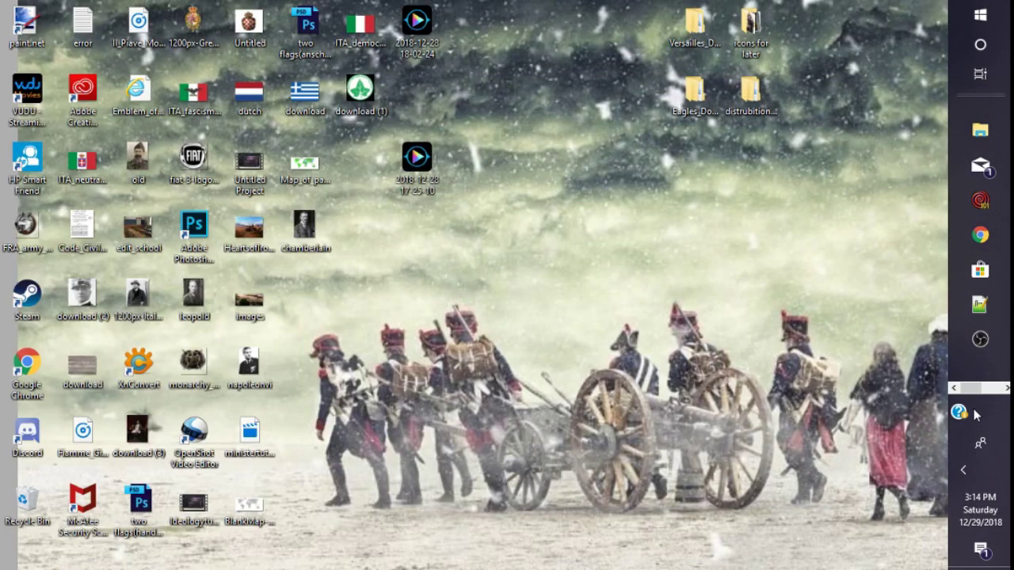
pyautogui.click(989, 389)
pyautogui.click(966, 167)
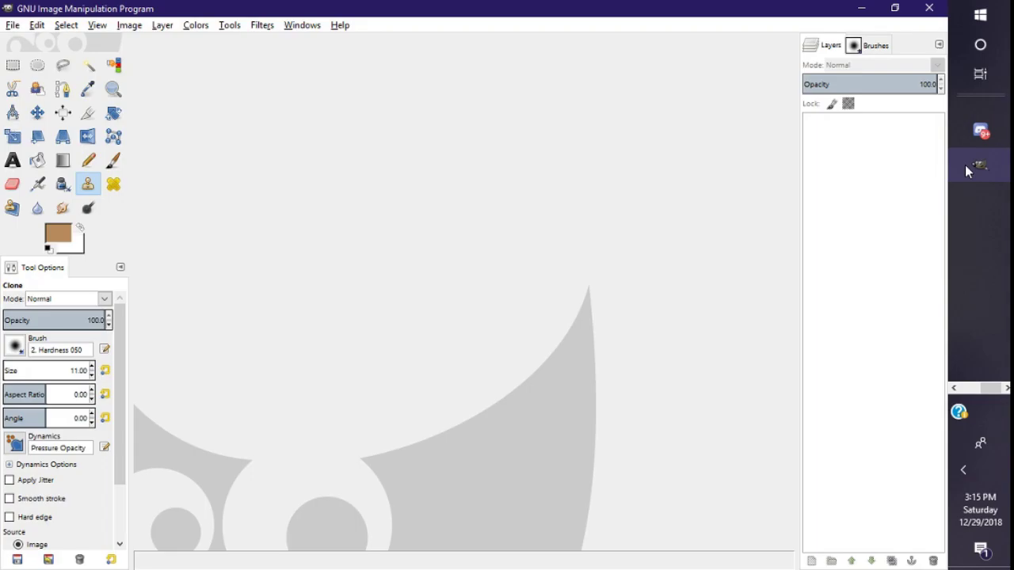
# Open Green Focus Shield.png from the desktop's Versailles_Database/Icon_Focuses folder
pyautogui.click(15, 26)
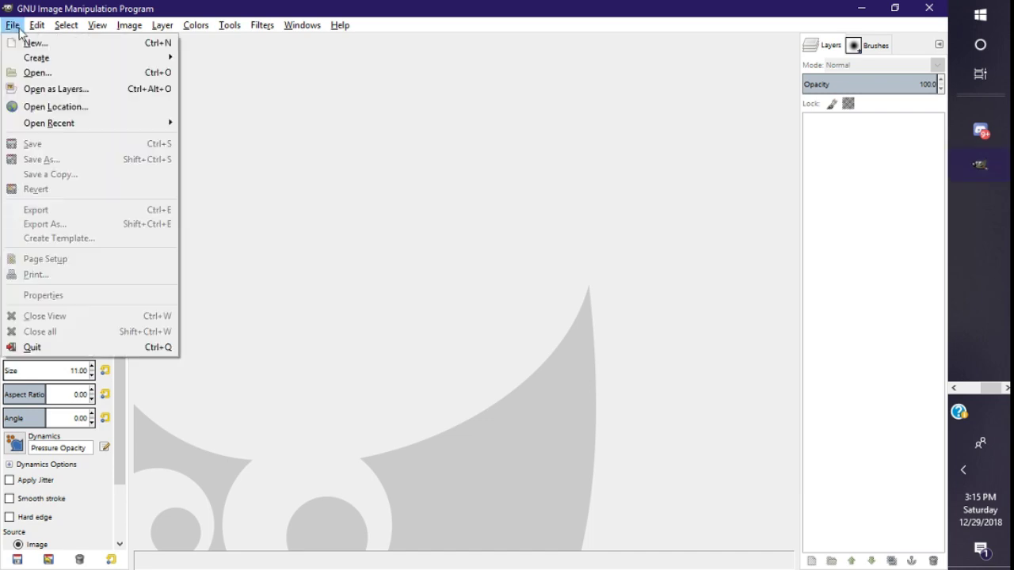
pyautogui.click(37, 72)
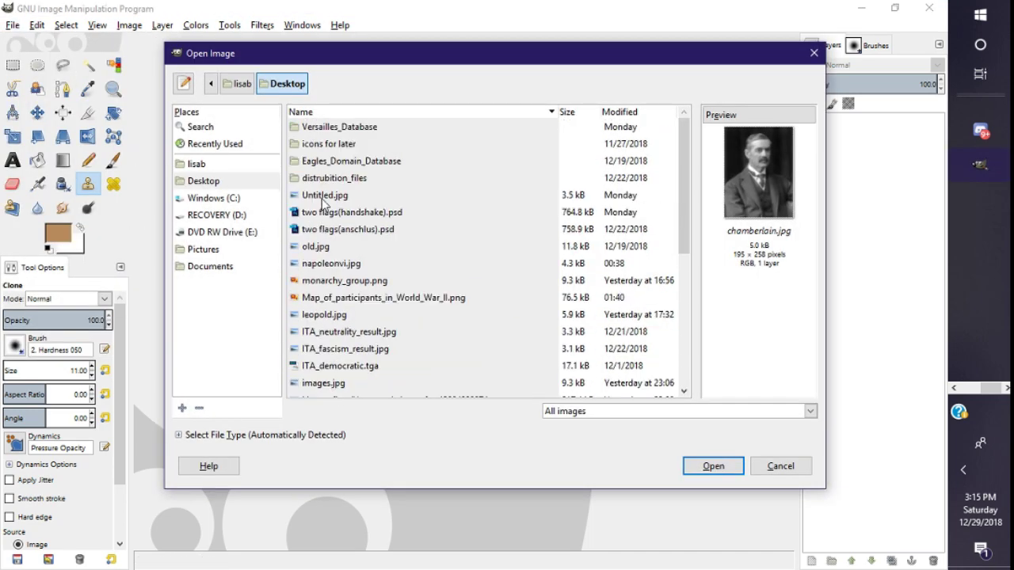
pyautogui.click(319, 183)
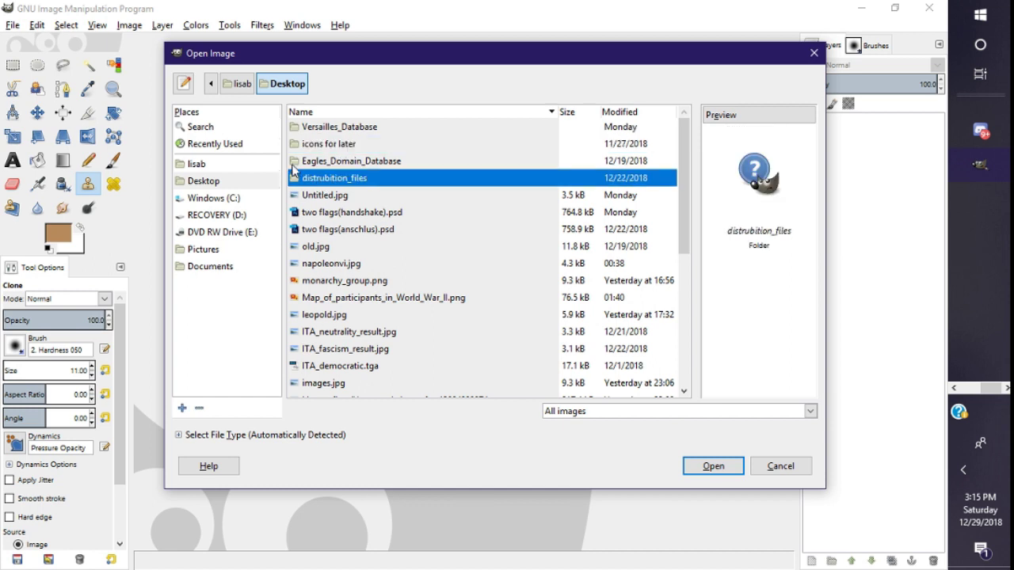
pyautogui.click(311, 197)
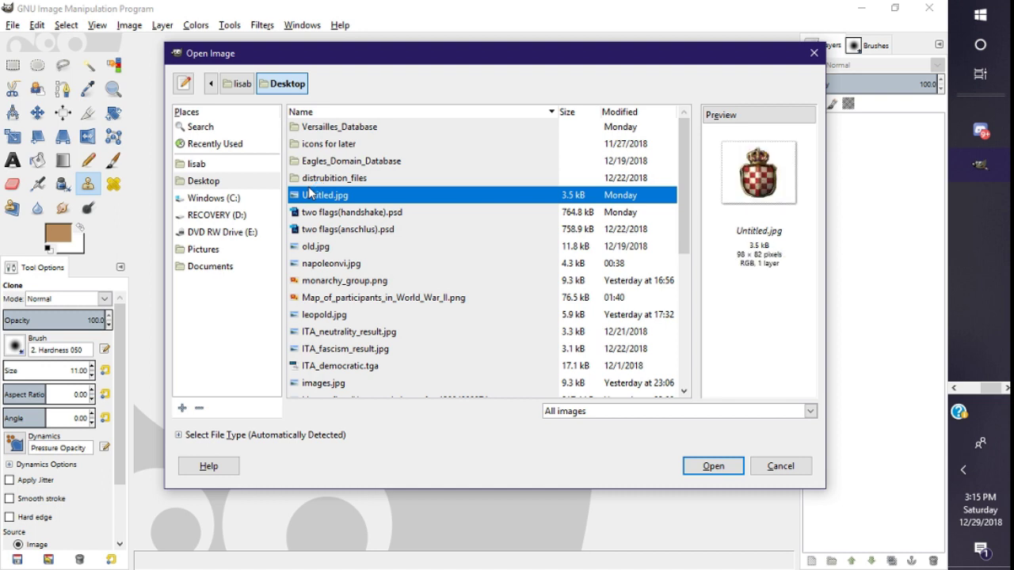
pyautogui.click(314, 164)
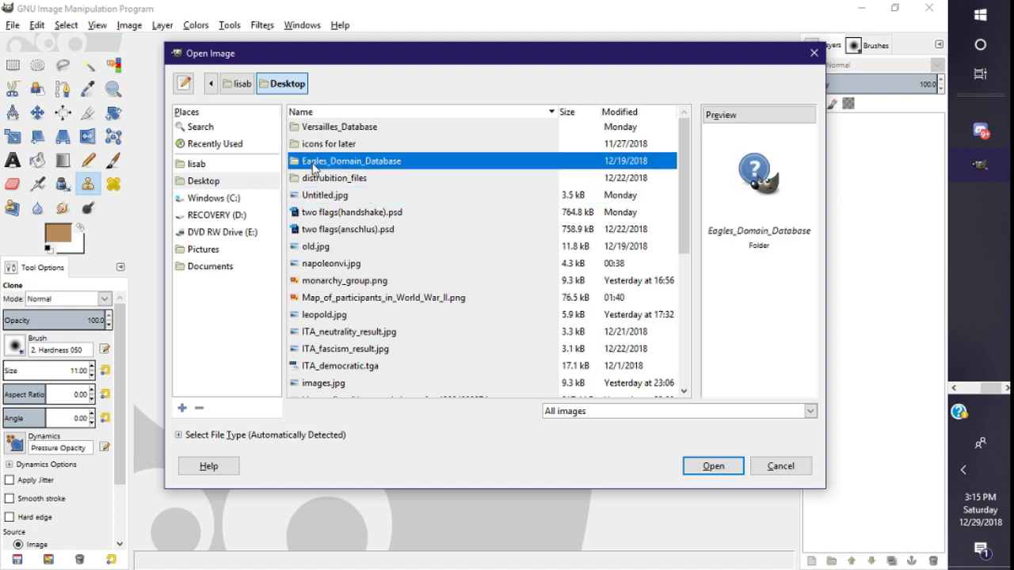
pyautogui.doubleClick(333, 128)
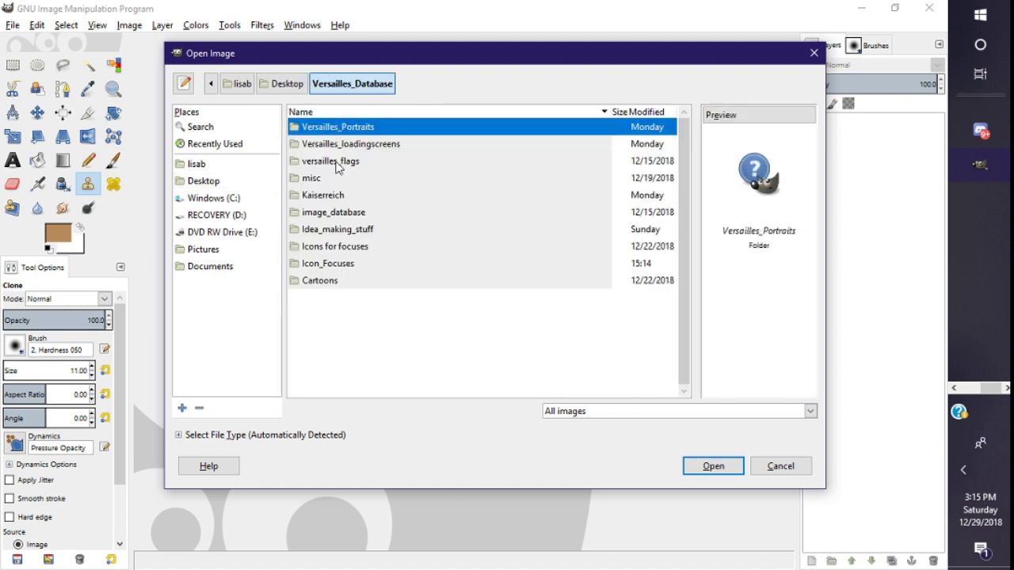
pyautogui.doubleClick(324, 264)
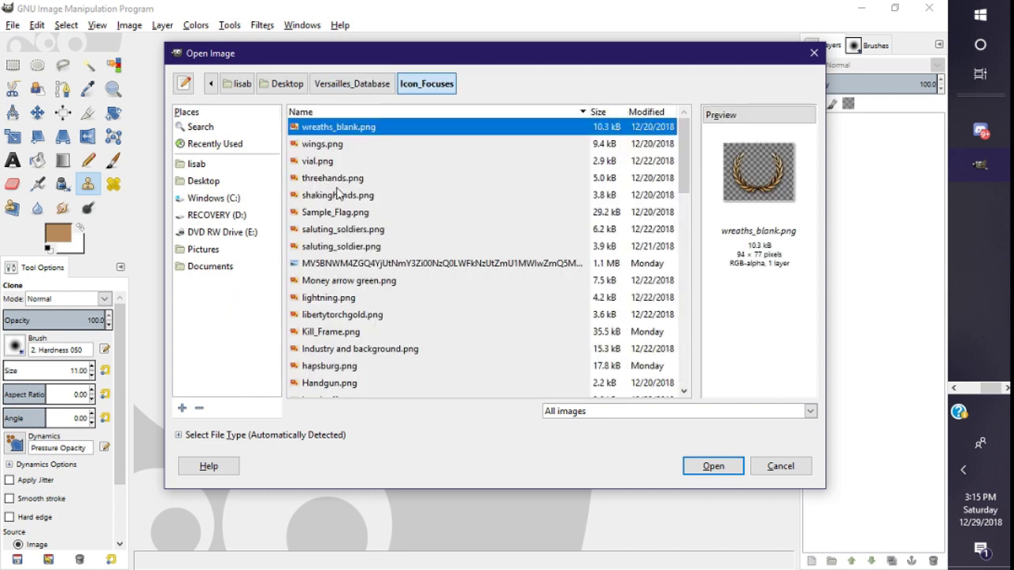
pyautogui.click(339, 229)
pyautogui.scroll(-2, 339, 308)
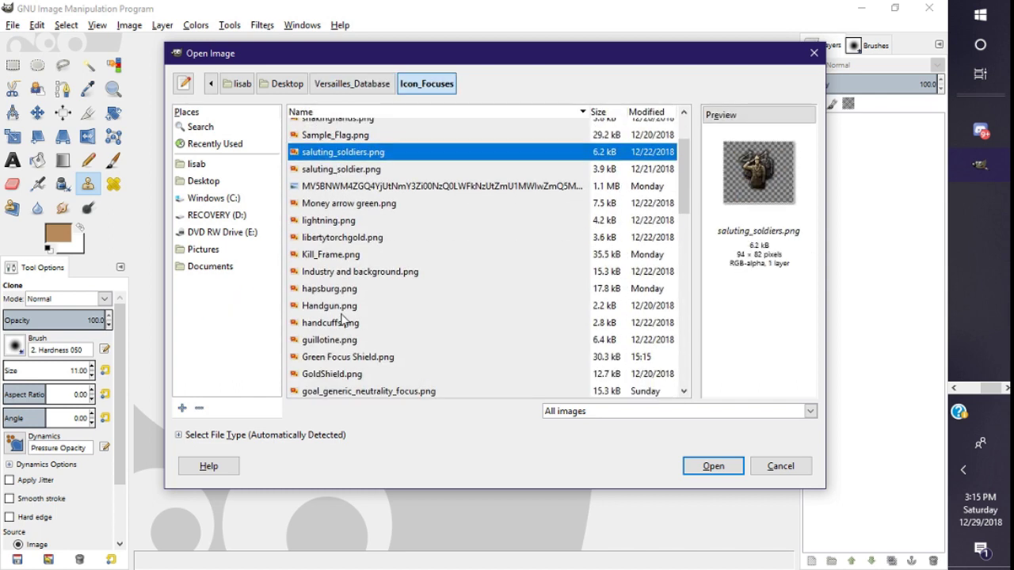
pyautogui.click(364, 357)
pyautogui.click(713, 466)
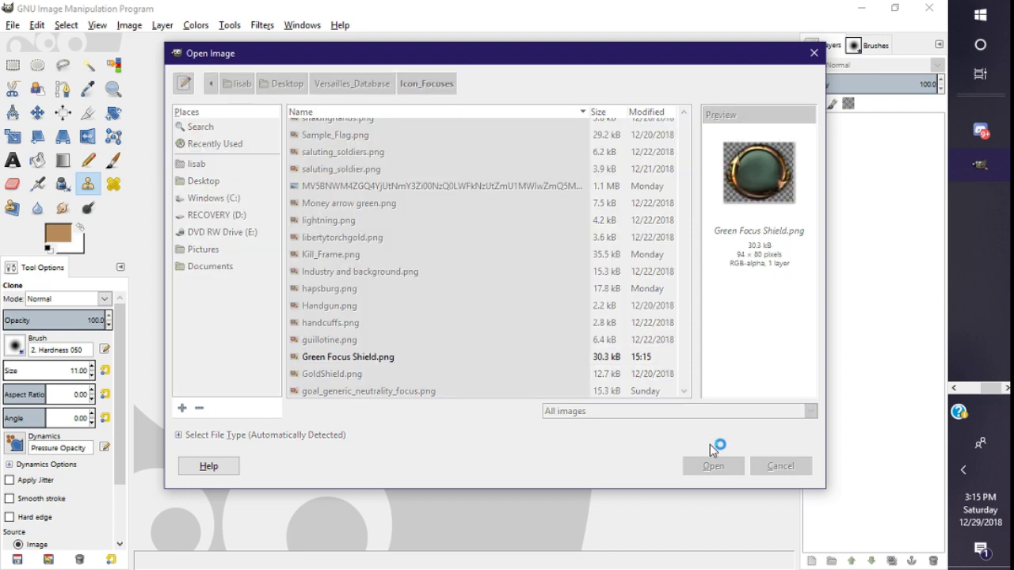
# Browse the Icon_Focuses folder and preview candidate images for the emblem to put on the green shield
pyautogui.click(13, 26)
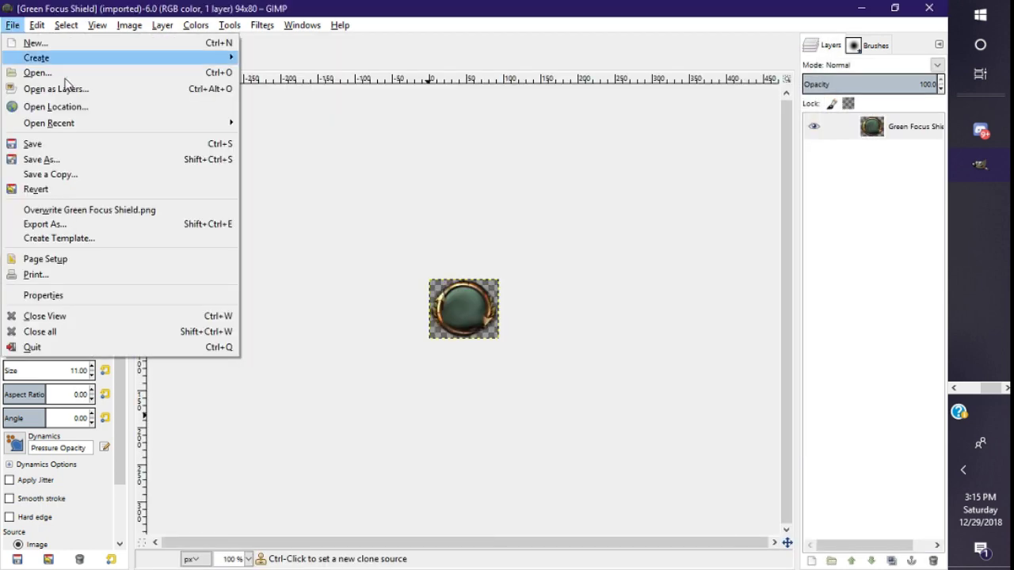
pyautogui.click(47, 69)
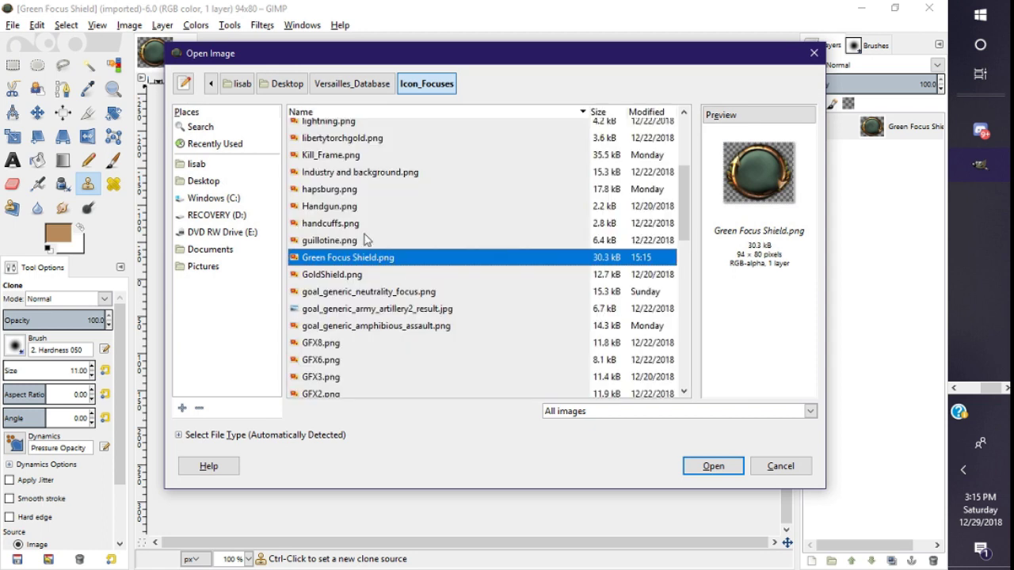
pyautogui.scroll(-3, 499, 222)
pyautogui.scroll(1, 364, 228)
pyautogui.click(346, 228)
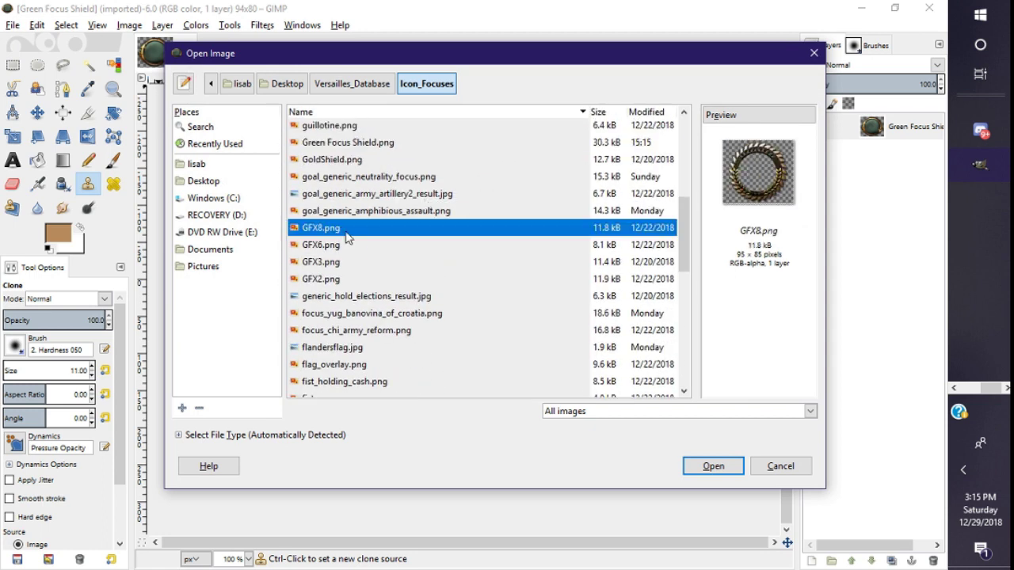
pyautogui.click(344, 195)
pyautogui.click(344, 177)
pyautogui.click(344, 161)
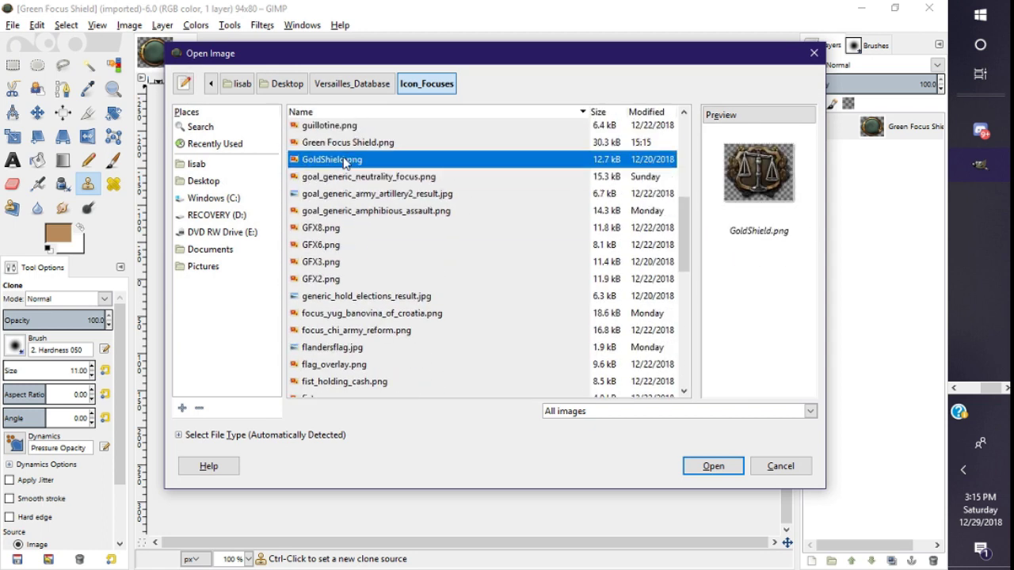
pyautogui.click(344, 177)
pyautogui.scroll(-6, 358, 225)
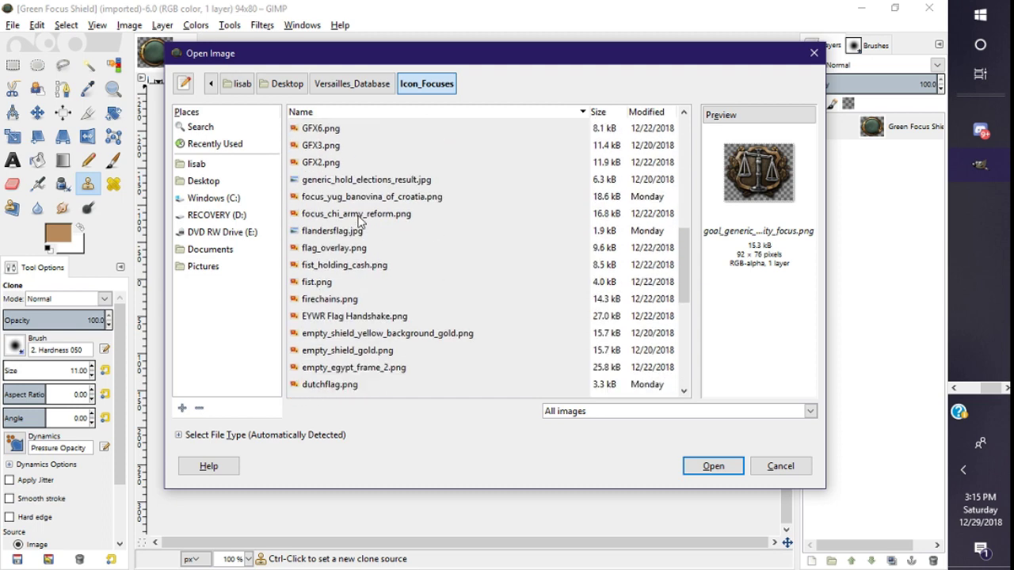
pyautogui.click(346, 303)
pyautogui.click(339, 286)
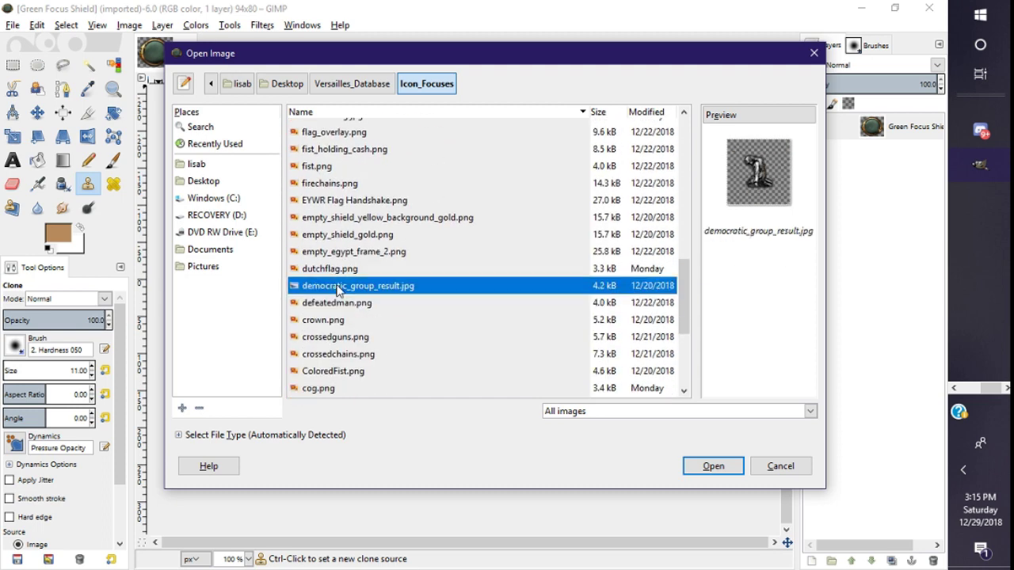
pyautogui.scroll(2, 315, 190)
pyautogui.click(319, 176)
pyautogui.click(325, 142)
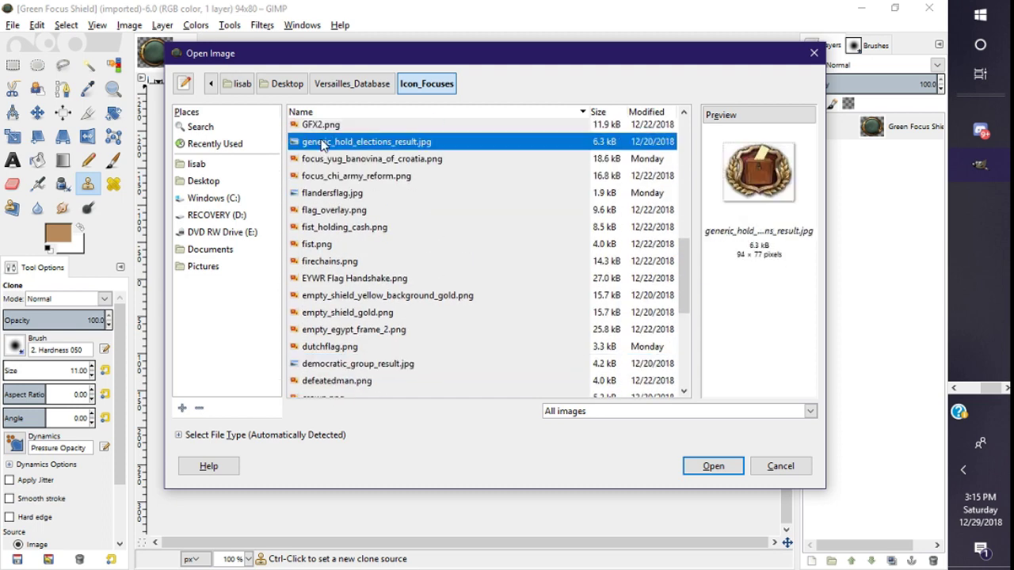
pyautogui.scroll(1, 329, 146)
pyautogui.click(322, 164)
pyautogui.click(321, 129)
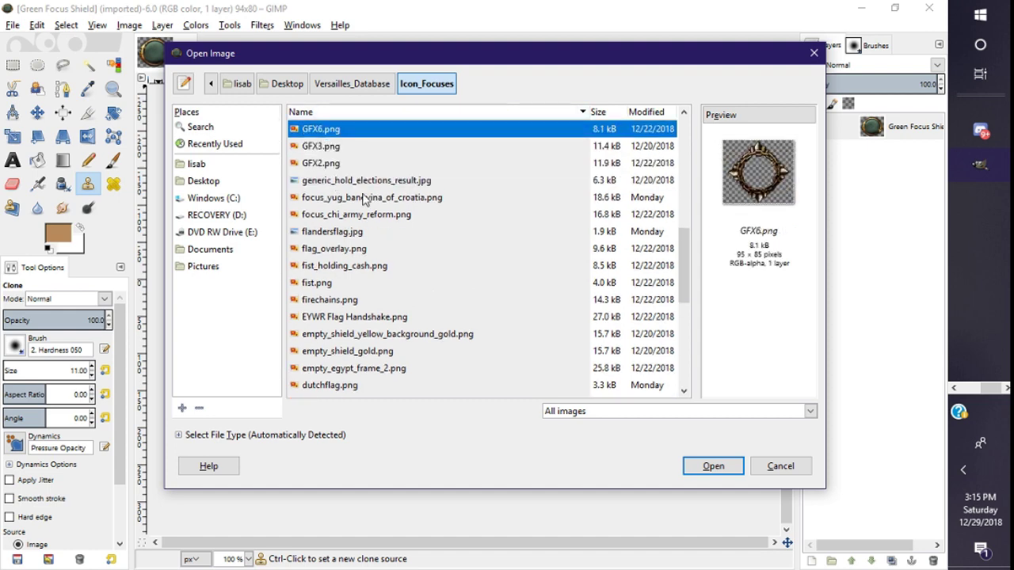
# Open goal_generic_neutrality_focus.png from the Icon_Focuses folder as a separate image
pyautogui.scroll(2, 364, 200)
pyautogui.click(348, 173)
pyautogui.click(349, 155)
pyautogui.click(349, 138)
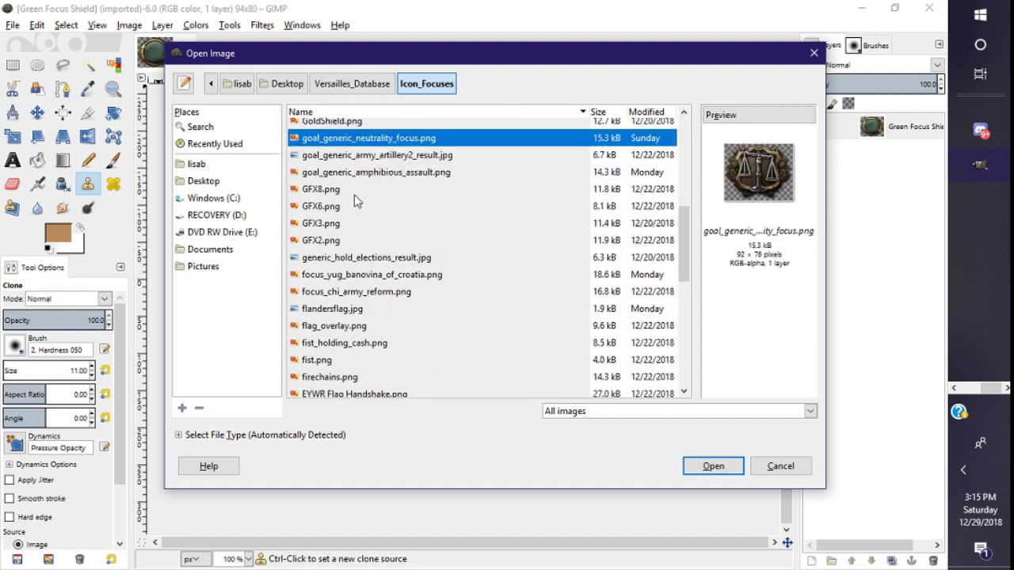
pyautogui.scroll(1, 358, 200)
pyautogui.click(723, 468)
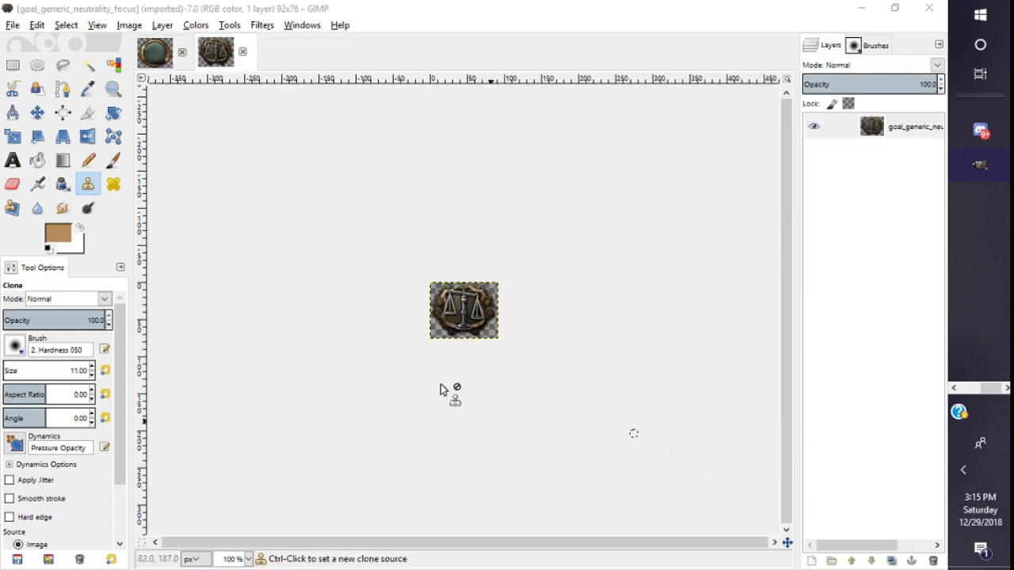
# Outline the silver balance scales along their edges with the Free Select tool, starting at the base
pyautogui.click(63, 65)
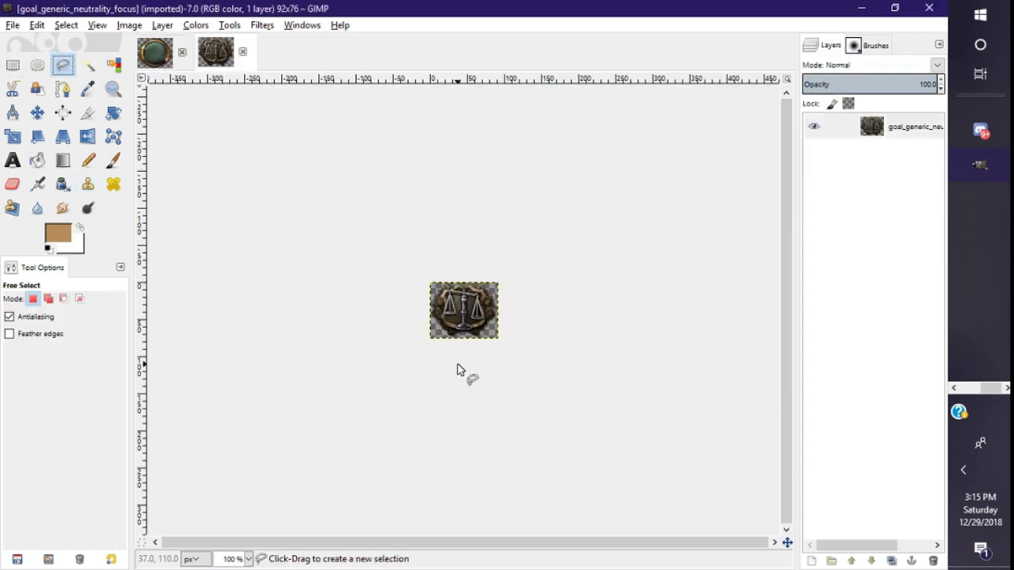
pyautogui.scroll(5, 457, 370)
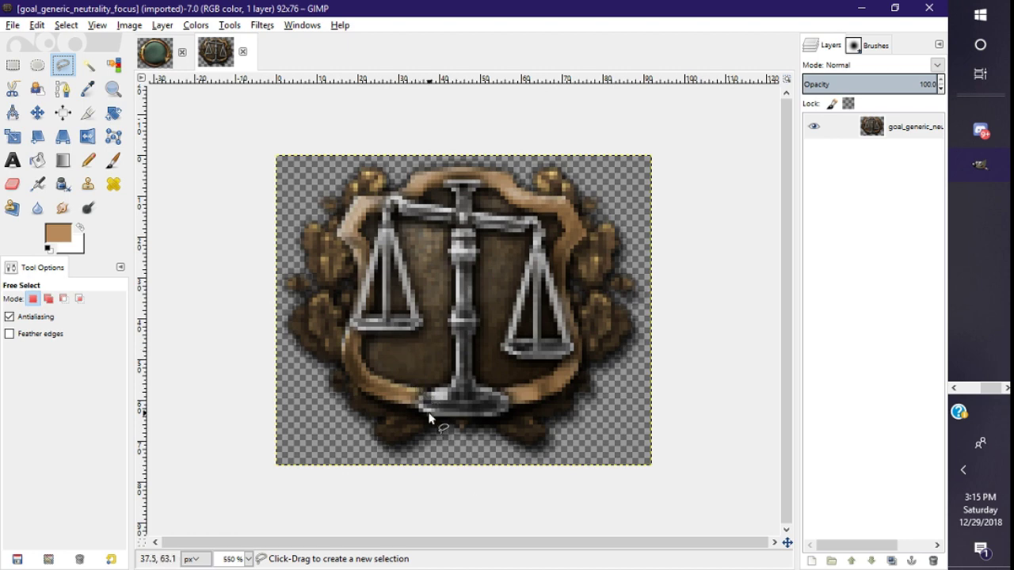
pyautogui.click(428, 414)
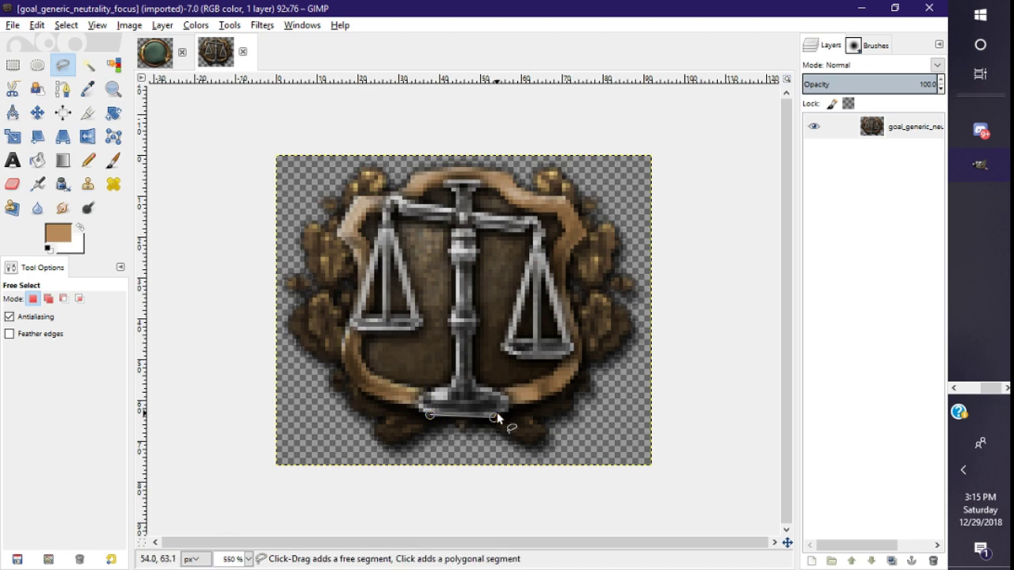
pyautogui.click(499, 411)
pyautogui.click(506, 390)
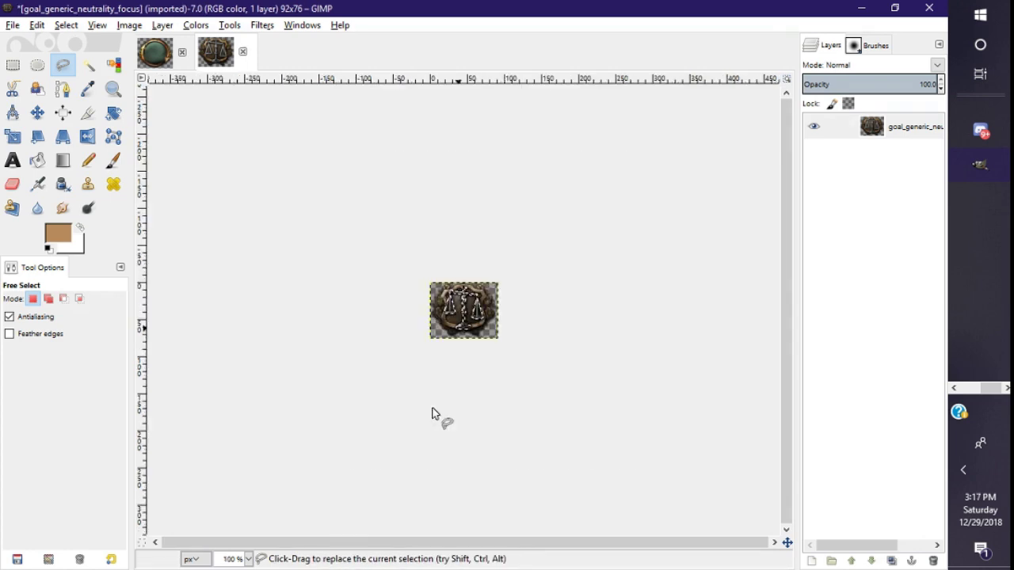
# Copy the selected scales and paste them into the Green Focus Shield image
pyautogui.keyDown('ctrl'); pyautogui.scroll(4, 505, 343); pyautogui.keyUp('ctrl')
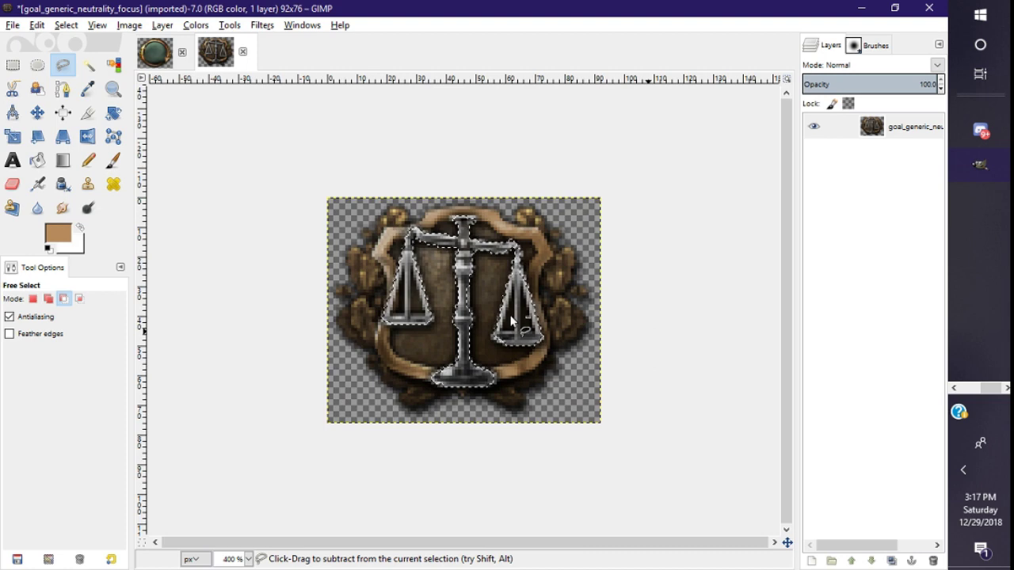
pyautogui.keyDown('ctrl'); pyautogui.scroll(2, 511, 320); pyautogui.keyUp('ctrl')
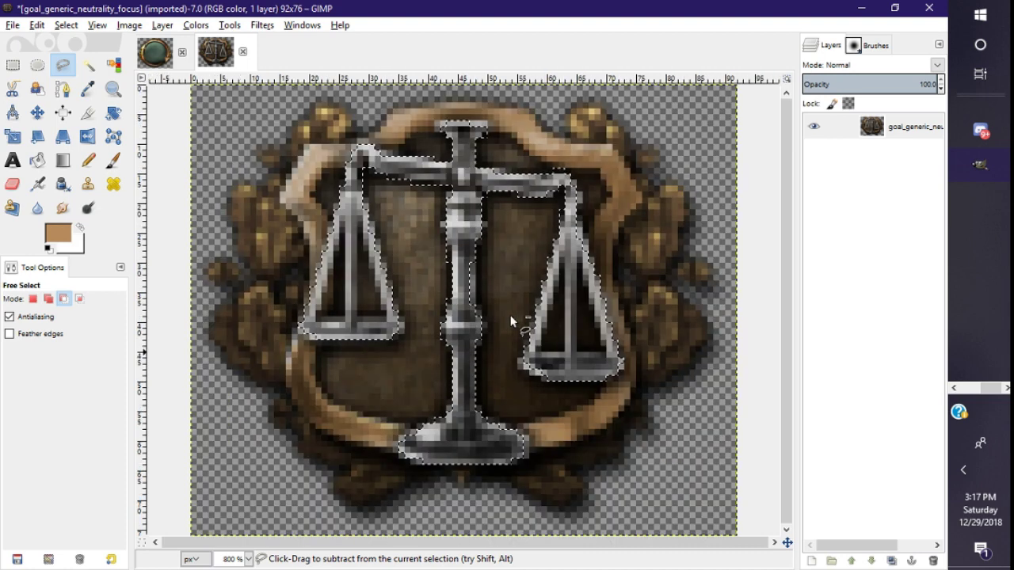
pyautogui.hotkey('ctrl', 'c')
pyautogui.click(155, 52)
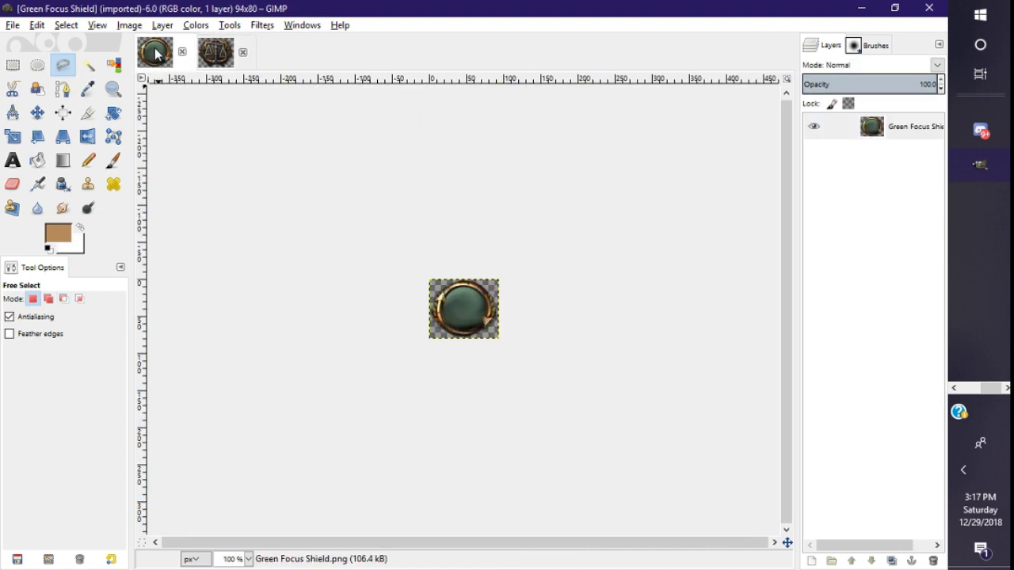
pyautogui.hotkey('ctrl', 'v')
# Erase the dark fill inside the left hanging pan of the pasted scales with the Eraser at size 2
pyautogui.keyDown('ctrl'); pyautogui.scroll(2, 464, 387); pyautogui.keyUp('ctrl')
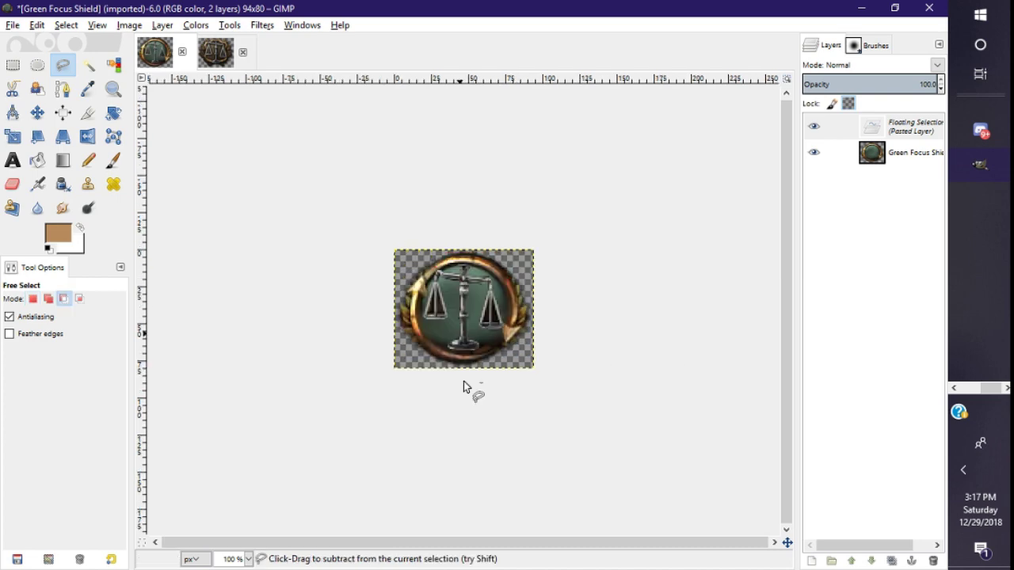
pyautogui.keyDown('ctrl'); pyautogui.scroll(5, 463, 387); pyautogui.keyUp('ctrl')
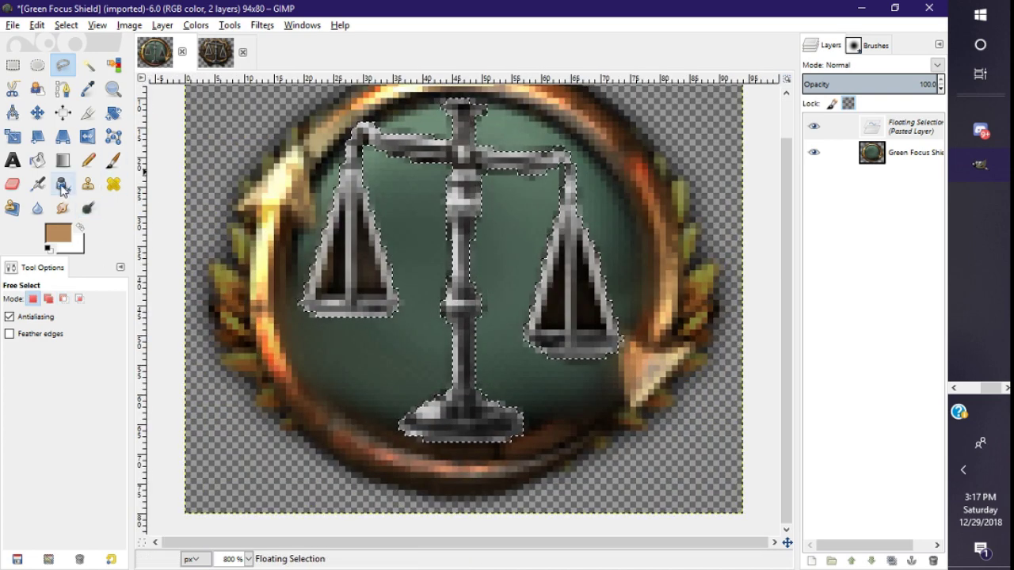
pyautogui.click(12, 184)
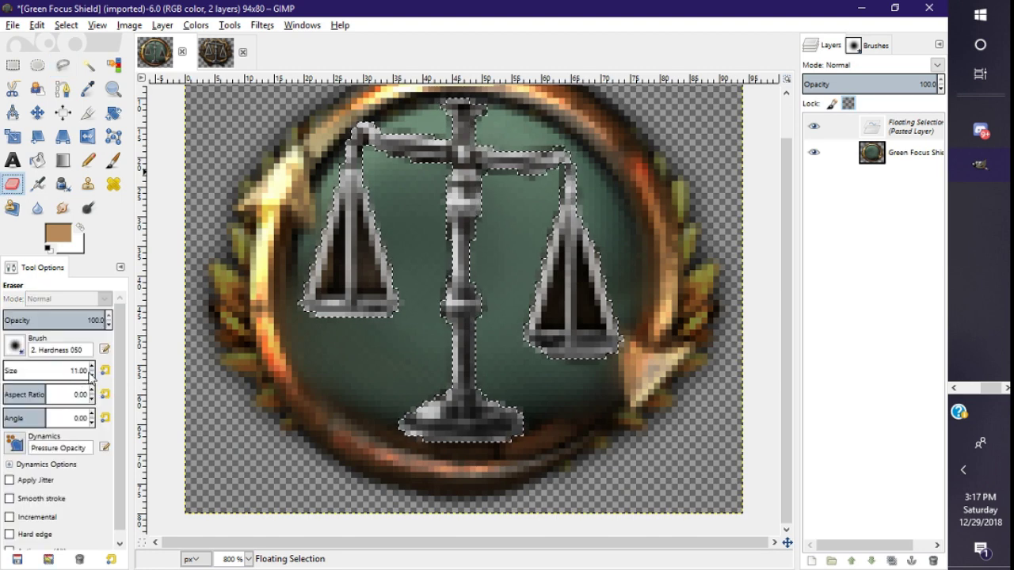
pyautogui.scroll(-7, 90, 374)
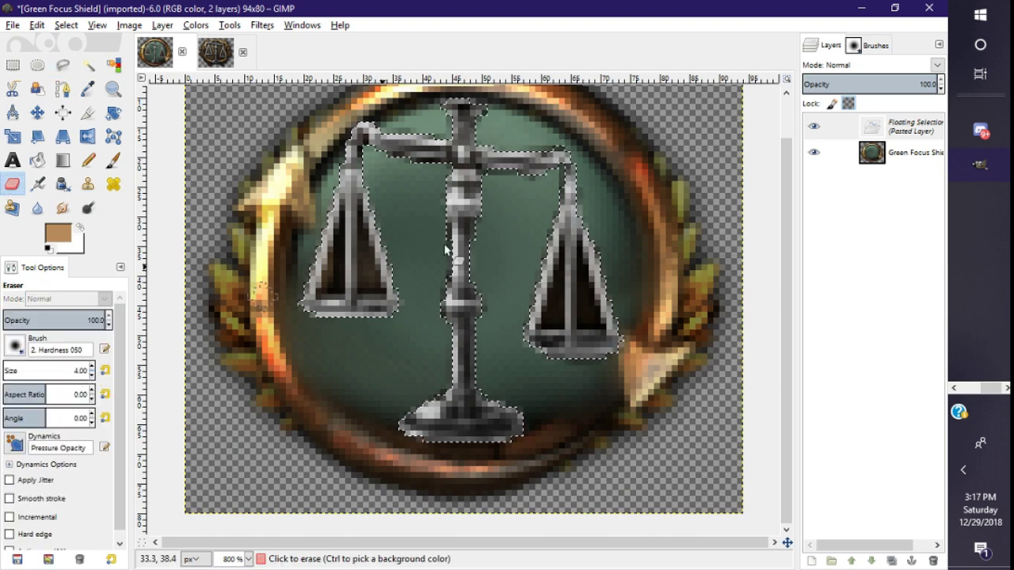
pyautogui.scroll(3, 332, 238)
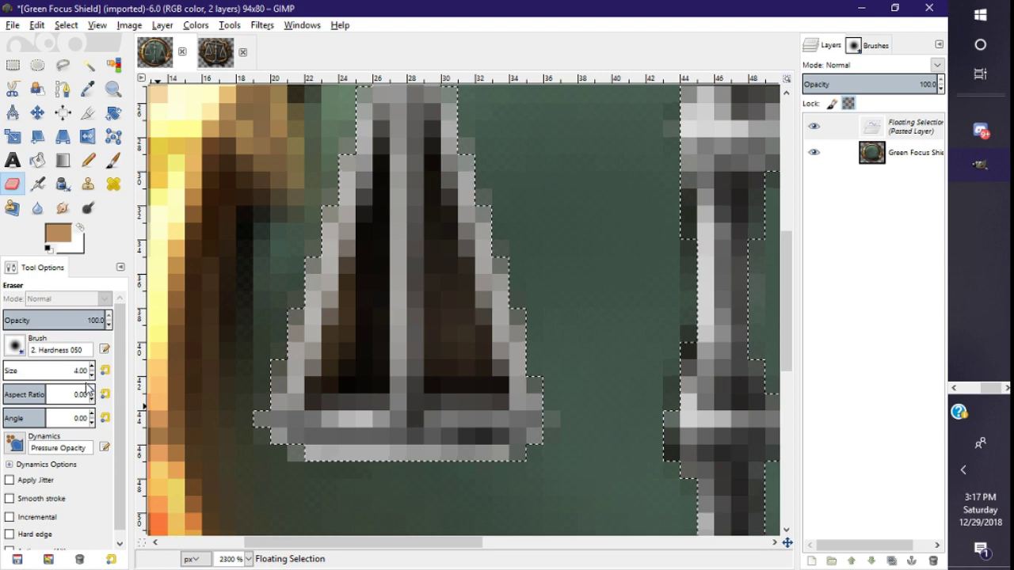
pyautogui.scroll(-2, 88, 374)
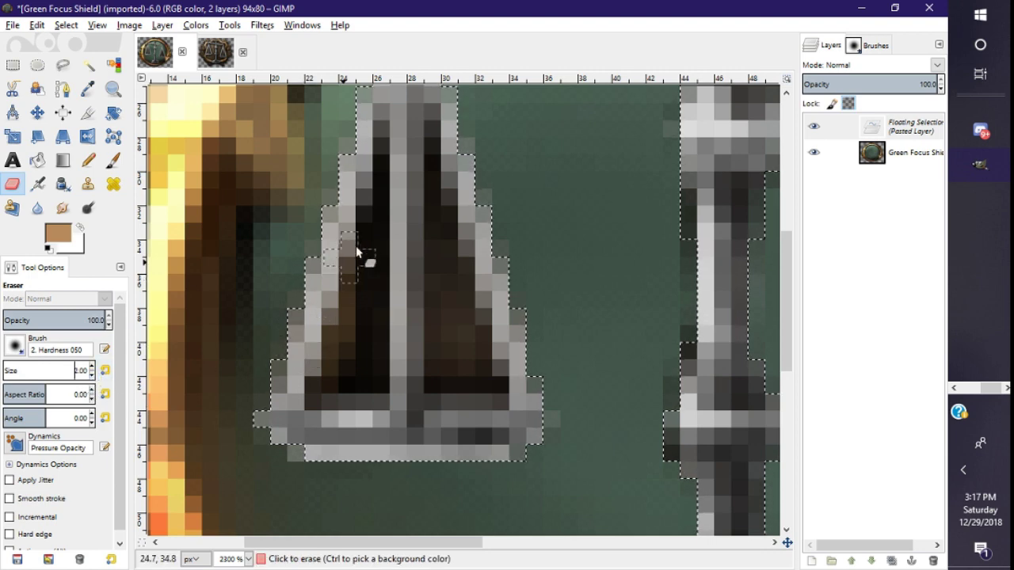
pyautogui.moveTo(356, 250)
pyautogui.mouseDown()
pyautogui.moveTo(386, 210)
pyautogui.moveTo(366, 353)
pyautogui.moveTo(347, 379)
pyautogui.moveTo(361, 289)
pyautogui.moveTo(340, 344)
pyautogui.mouseUp()
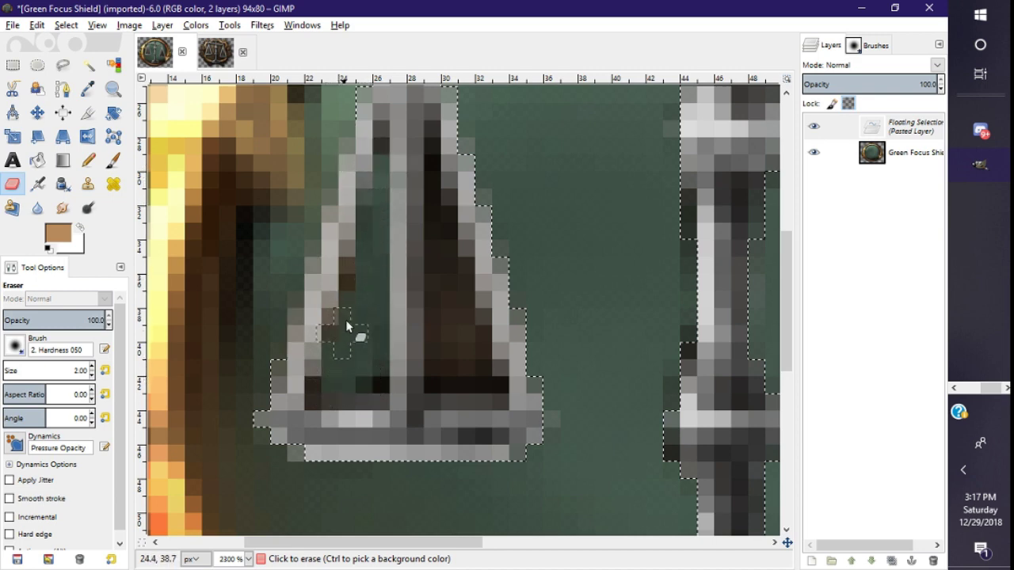
pyautogui.moveTo(350, 279)
pyautogui.mouseDown()
pyautogui.moveTo(317, 369)
pyautogui.moveTo(361, 384)
pyautogui.mouseUp()
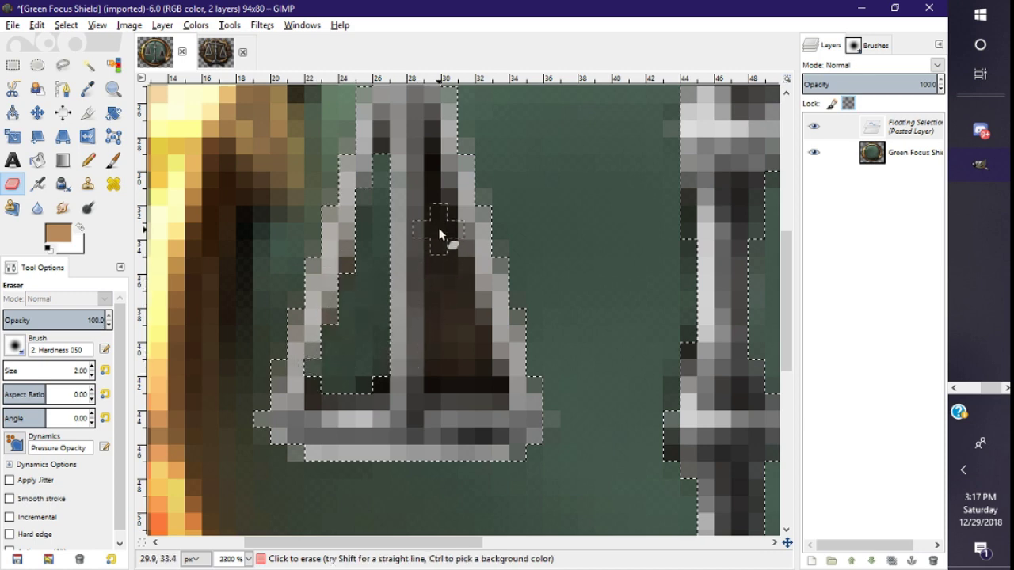
pyautogui.moveTo(464, 372)
pyautogui.mouseDown()
pyautogui.moveTo(490, 378)
pyautogui.moveTo(464, 330)
pyautogui.moveTo(464, 286)
pyautogui.moveTo(479, 372)
pyautogui.mouseUp()
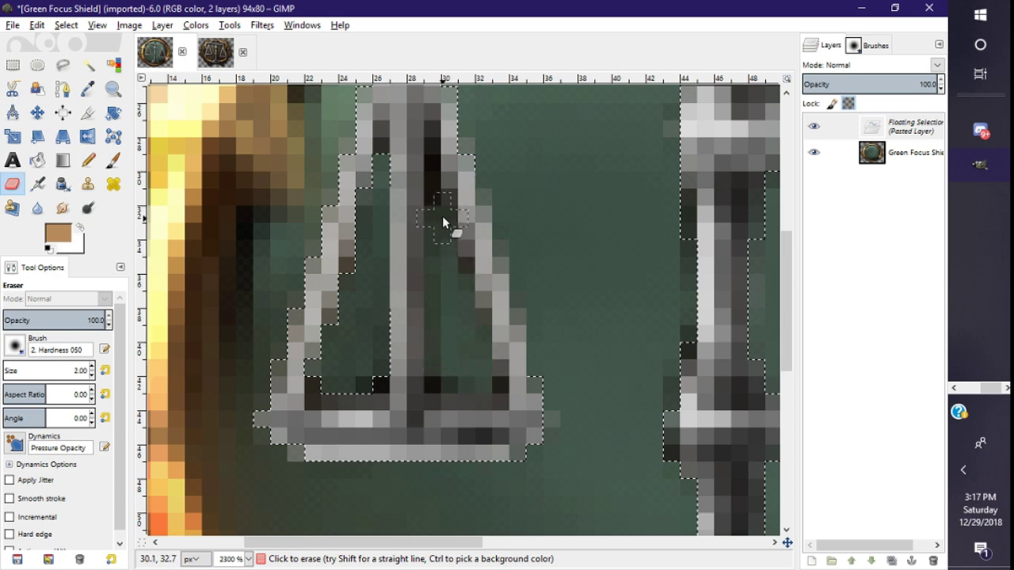
# Erase the dark fill inside the right hanging pan of the scales so the green background shows through
pyautogui.scroll(-6, 479, 194)
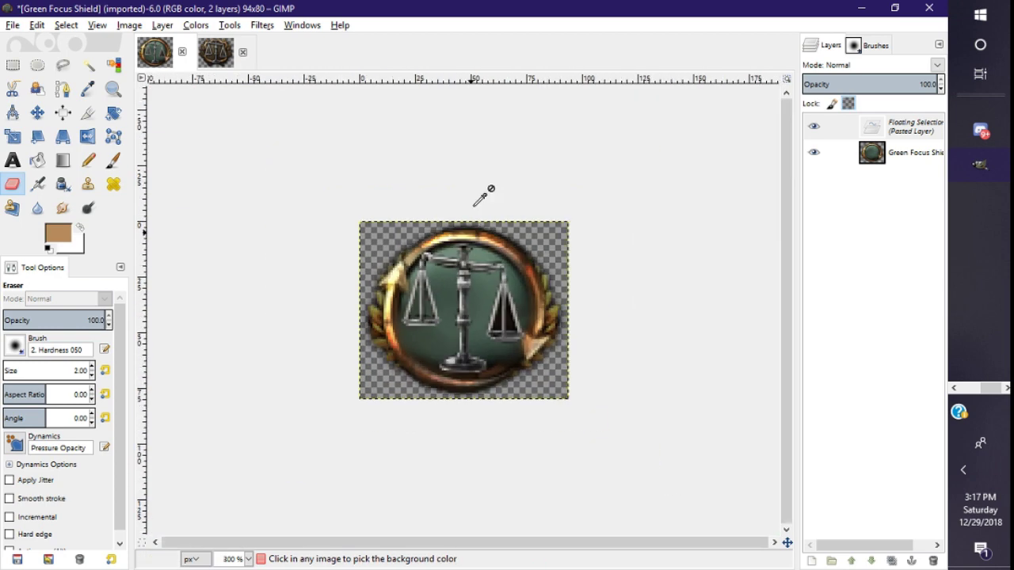
pyautogui.scroll(6, 554, 336)
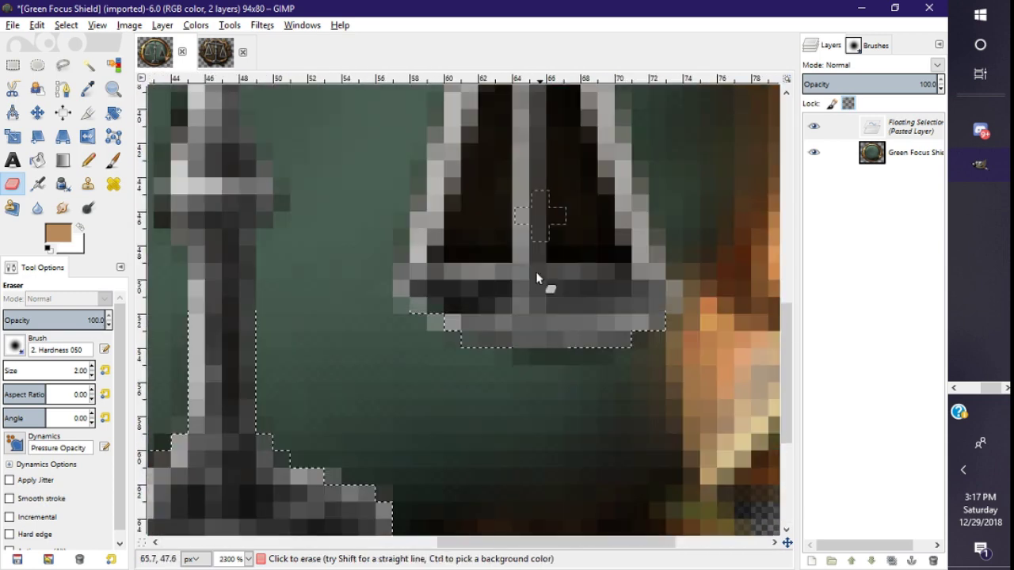
pyautogui.scroll(3, 536, 277)
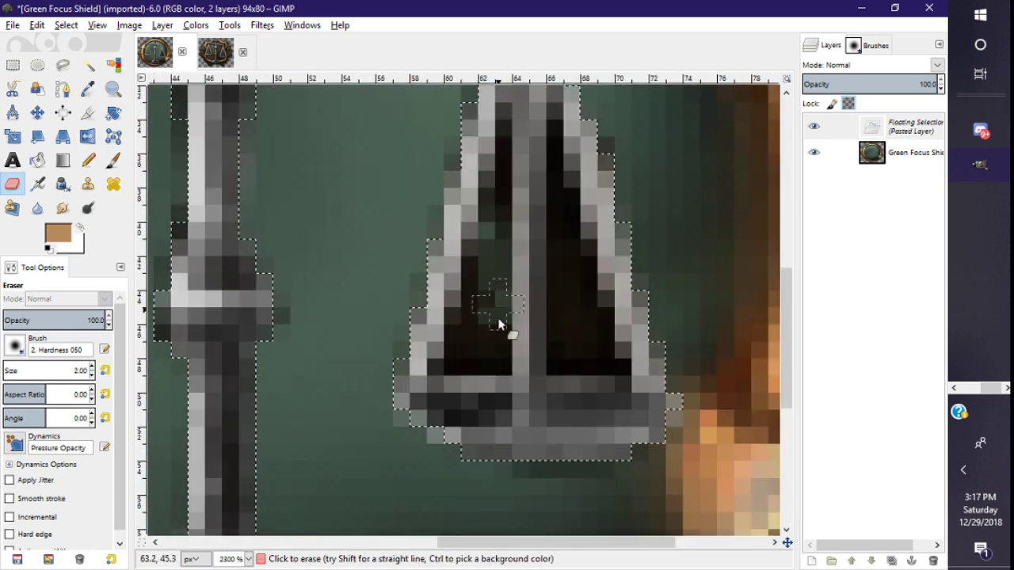
pyautogui.moveTo(498, 324)
pyautogui.mouseDown()
pyautogui.moveTo(464, 350)
pyautogui.moveTo(468, 363)
pyautogui.moveTo(497, 360)
pyautogui.moveTo(487, 291)
pyautogui.moveTo(465, 361)
pyautogui.mouseUp()
pyautogui.moveTo(480, 319)
pyautogui.mouseDown()
pyautogui.moveTo(484, 277)
pyautogui.moveTo(473, 293)
pyautogui.moveTo(475, 309)
pyautogui.moveTo(492, 267)
pyautogui.moveTo(505, 143)
pyautogui.moveTo(498, 247)
pyautogui.moveTo(551, 218)
pyautogui.moveTo(554, 146)
pyautogui.moveTo(557, 302)
pyautogui.moveTo(565, 269)
pyautogui.mouseUp()
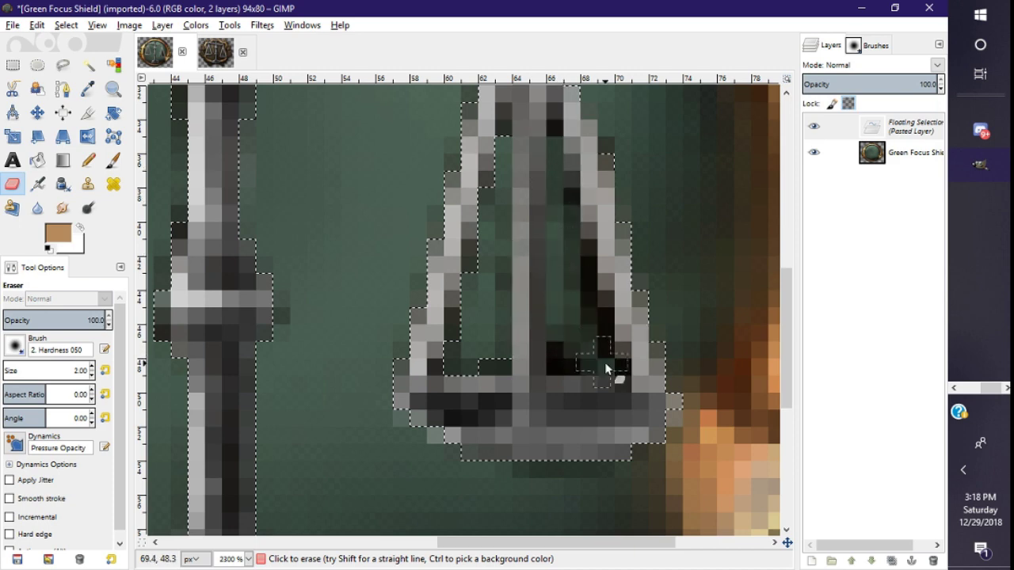
pyautogui.moveTo(605, 368)
pyautogui.mouseDown()
pyautogui.moveTo(569, 366)
pyautogui.moveTo(558, 350)
pyautogui.moveTo(568, 342)
pyautogui.moveTo(561, 366)
pyautogui.moveTo(590, 340)
pyautogui.moveTo(612, 366)
pyautogui.moveTo(628, 366)
pyautogui.moveTo(567, 339)
pyautogui.moveTo(594, 320)
pyautogui.moveTo(603, 337)
pyautogui.moveTo(604, 326)
pyautogui.moveTo(582, 281)
pyautogui.moveTo(554, 123)
pyautogui.mouseUp()
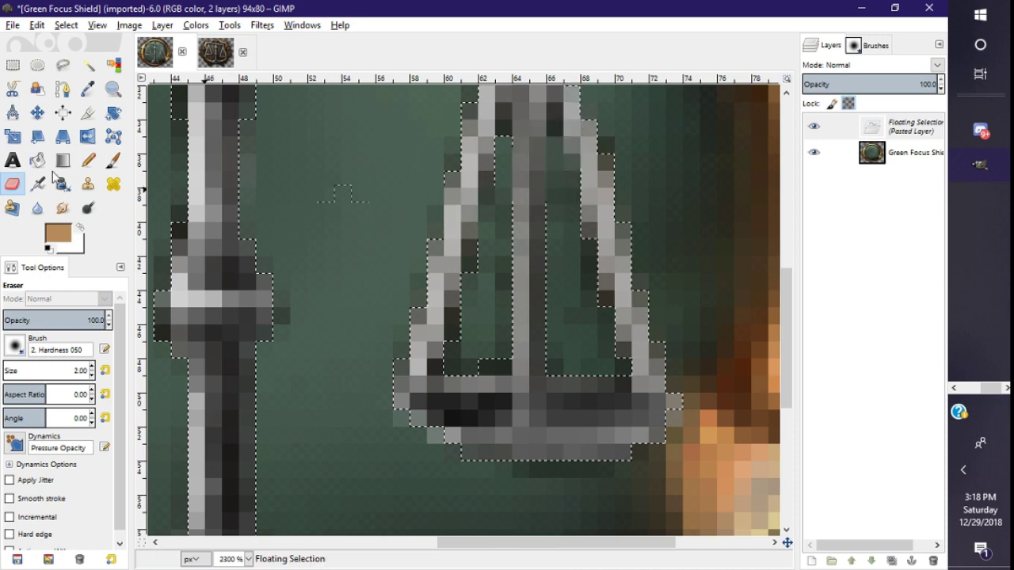
# Anchor the floating scales onto the Green Focus Shield layer and check the whole icon
pyautogui.click(11, 65)
pyautogui.click(347, 162)
pyautogui.scroll(-6, 342, 162)
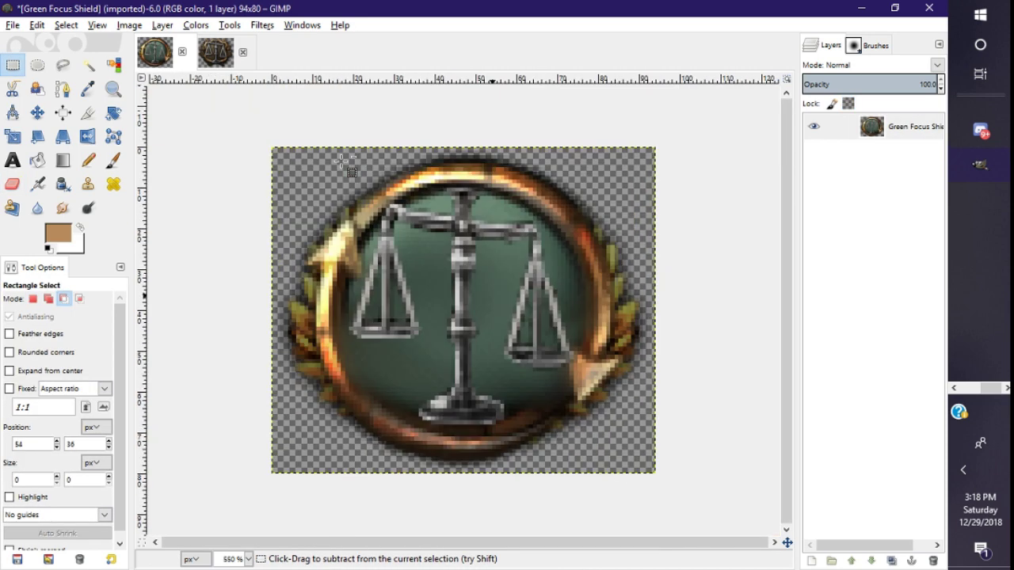
pyautogui.scroll(-4, 516, 388)
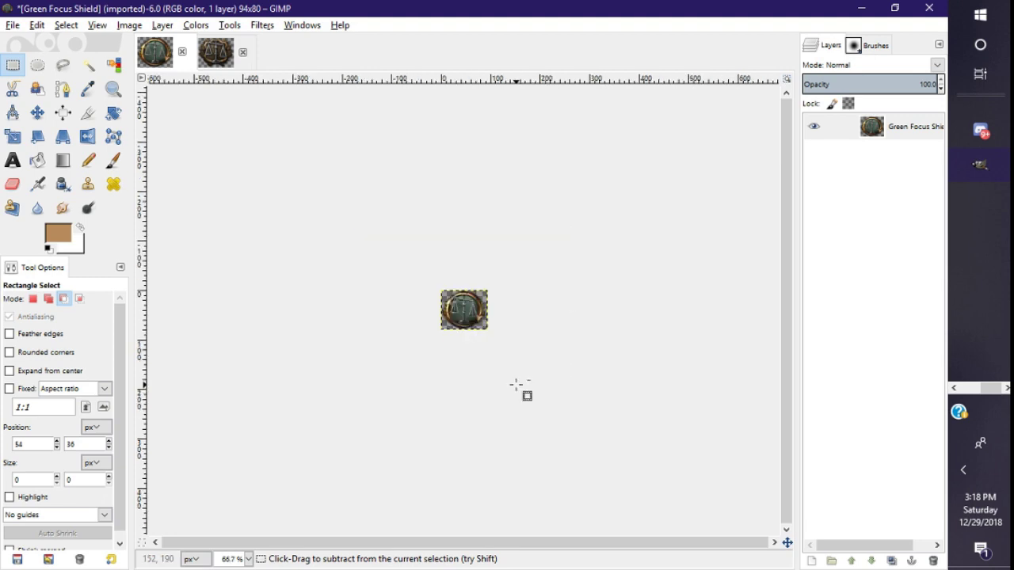
pyautogui.scroll(5, 515, 386)
# Bring up the image opening dialog and preview Icon_Focuses candidates such as GFX2.png, fist_holding_cash.png, empty_shield_gold.png and ColoredFist.png
pyautogui.click(13, 25)
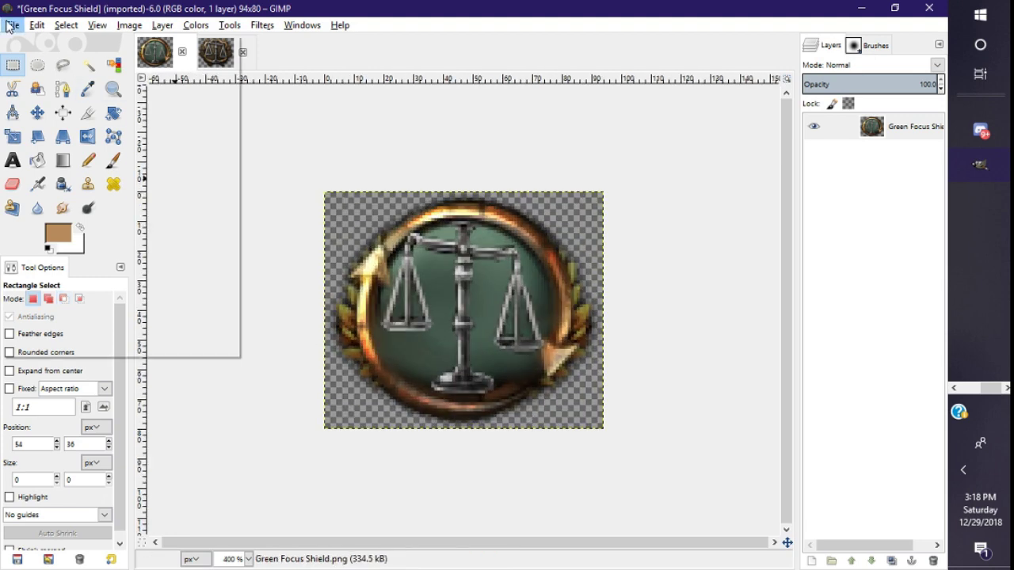
pyautogui.click(35, 74)
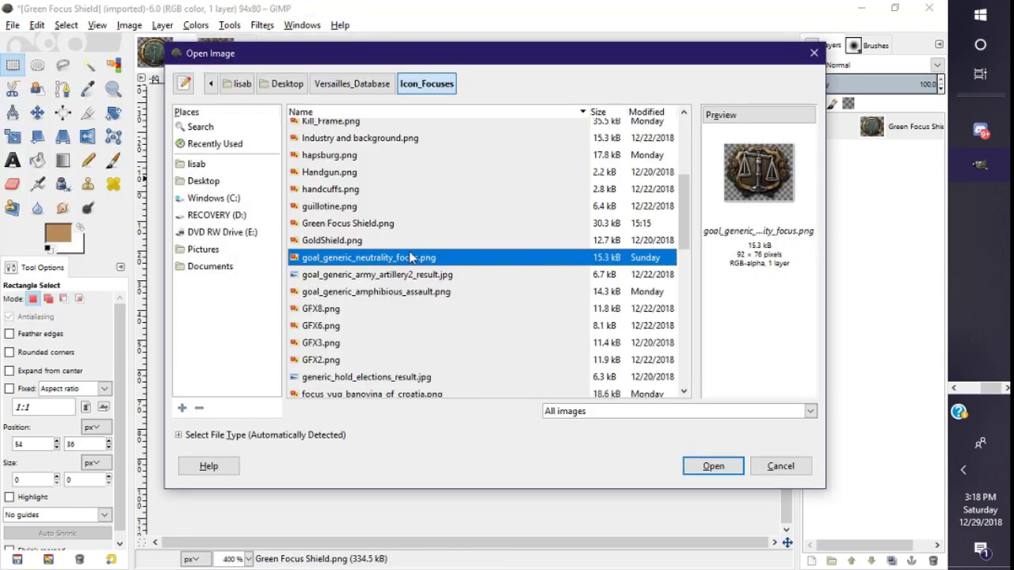
pyautogui.click(400, 275)
pyautogui.click(349, 315)
pyautogui.click(328, 343)
pyautogui.click(327, 360)
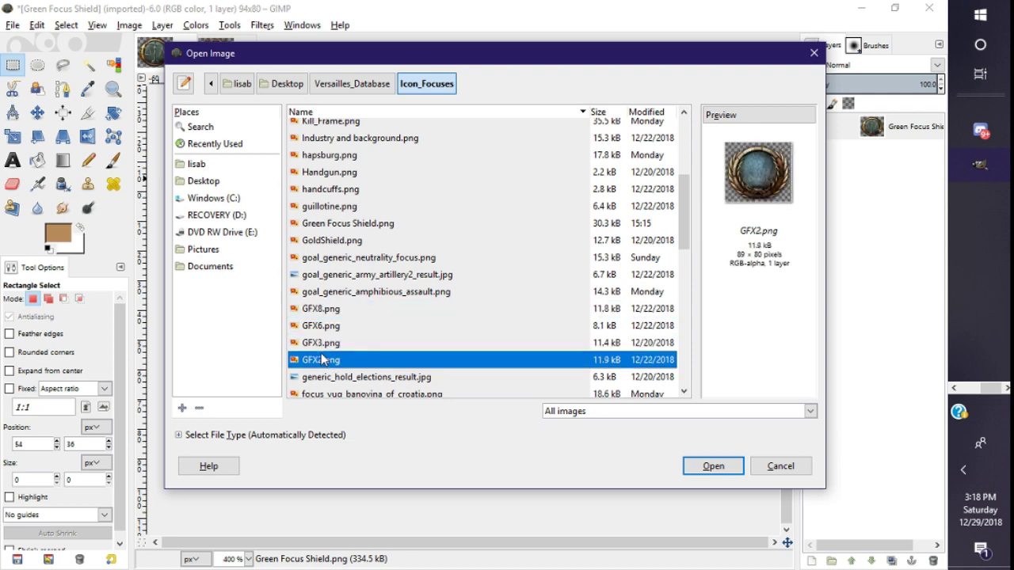
pyautogui.scroll(-4, 328, 349)
pyautogui.click(333, 286)
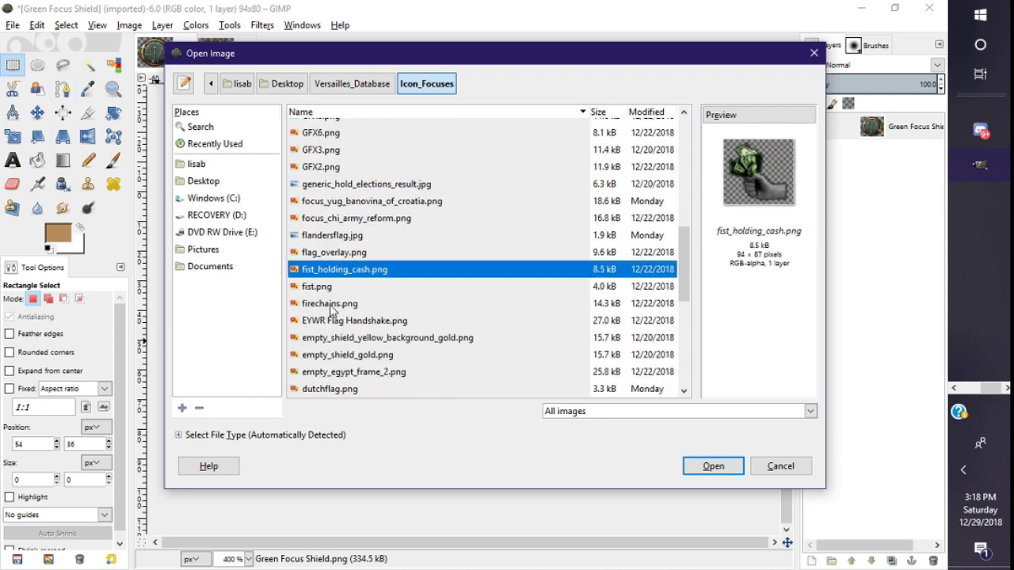
pyautogui.click(326, 286)
pyautogui.click(329, 304)
pyautogui.click(334, 322)
pyautogui.click(341, 354)
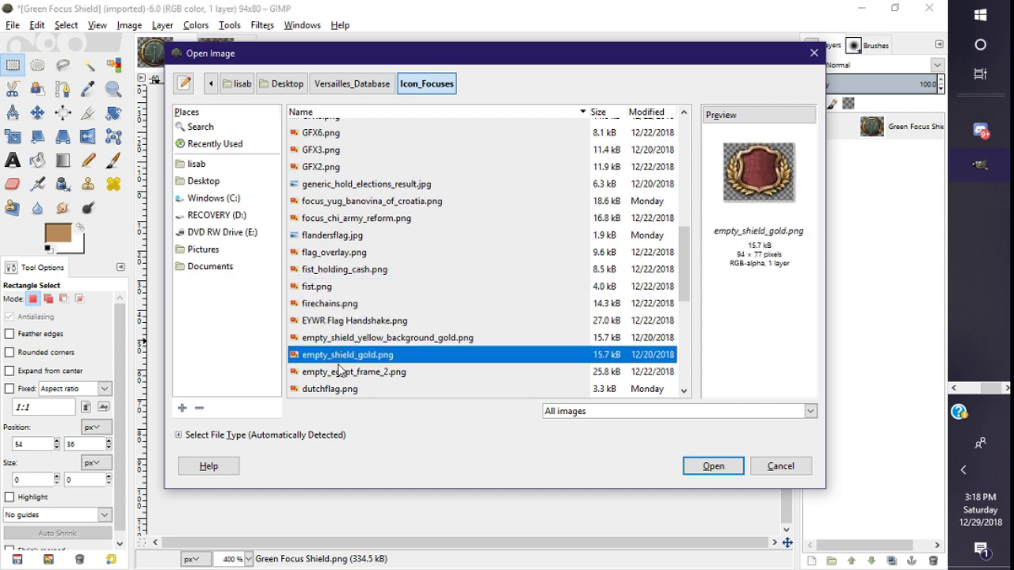
pyautogui.click(341, 372)
pyautogui.scroll(-4, 339, 340)
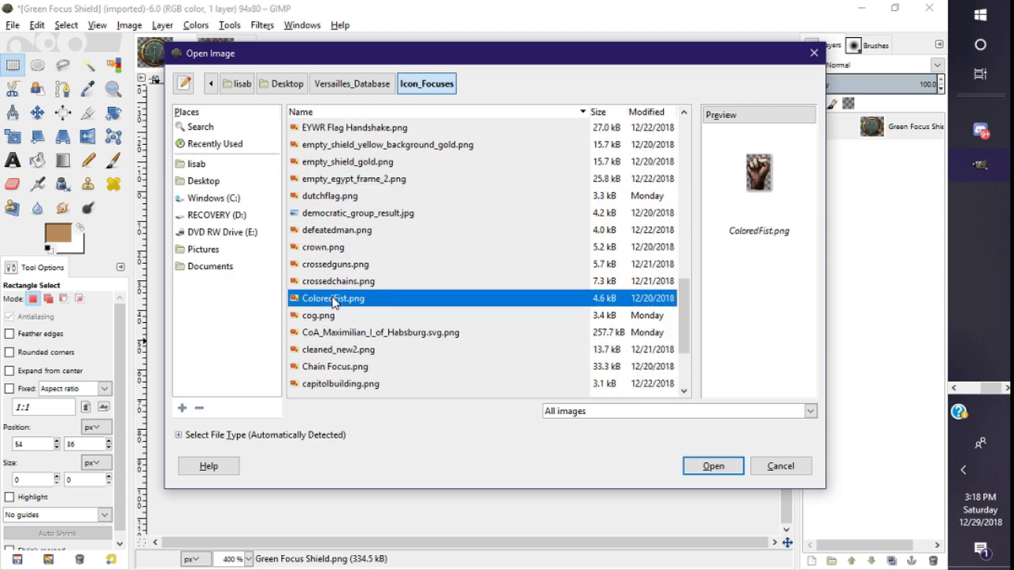
pyautogui.click(332, 298)
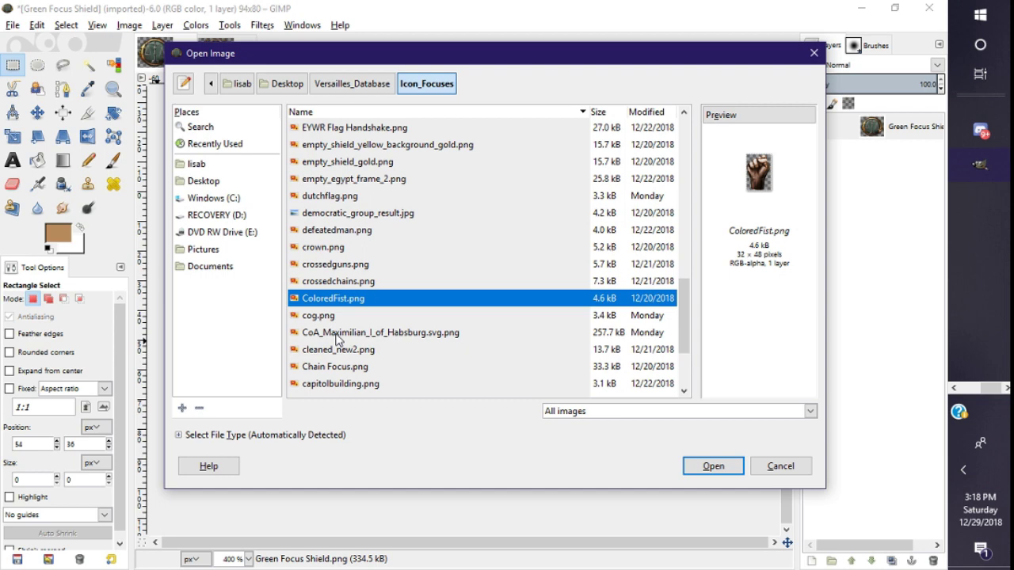
# Preview fist_holding_cash.png again, plus Green Focus Shield.png, guillotine.png, Handgun.png, hapsburg.png and Industry and background.png
pyautogui.scroll(2, 335, 339)
pyautogui.scroll(2, 346, 254)
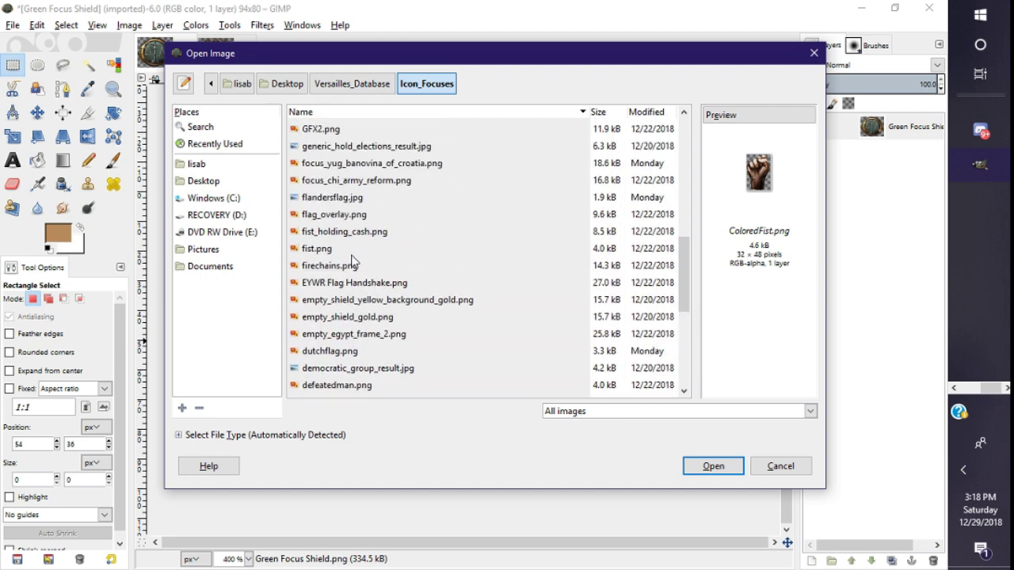
pyautogui.click(345, 235)
pyautogui.scroll(2, 339, 207)
pyautogui.scroll(4, 339, 208)
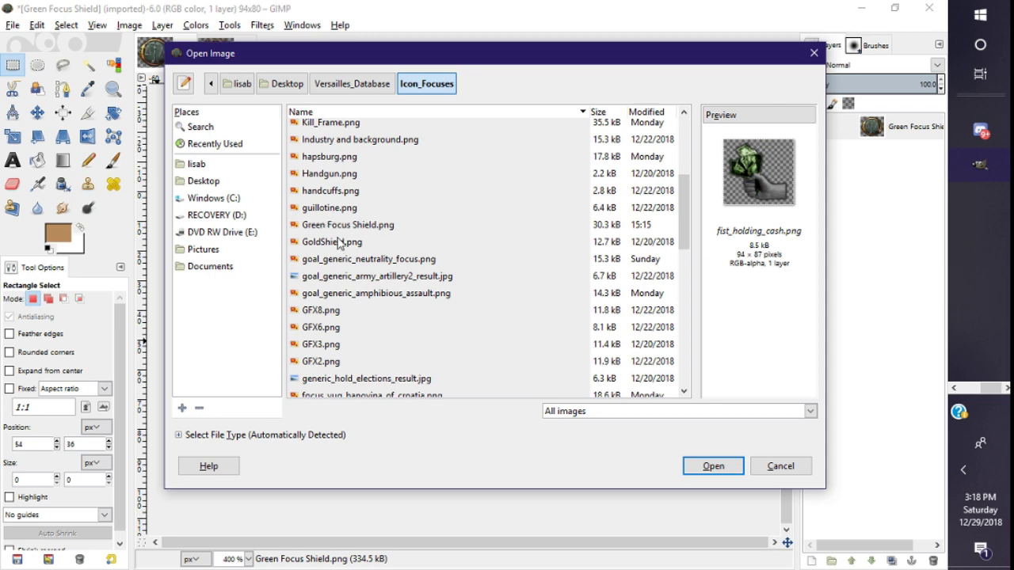
pyautogui.click(336, 225)
pyautogui.click(338, 208)
pyautogui.click(334, 174)
pyautogui.click(336, 156)
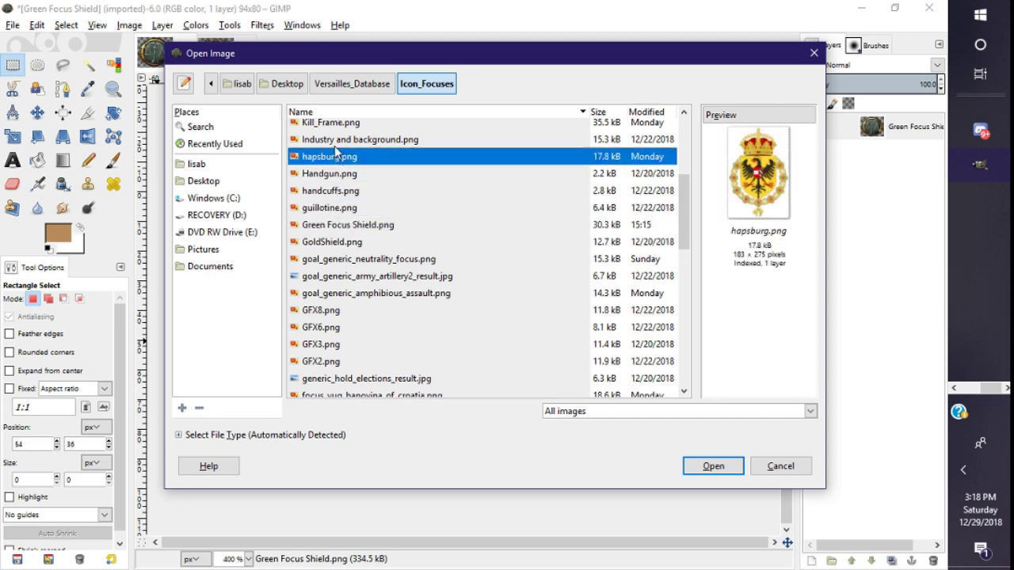
pyautogui.click(336, 140)
# Preview Kill_Frame.png, libertytorchgold.png, shakinghands.png, threehands.png and wings.png as possible icon elements
pyautogui.scroll(5, 346, 269)
pyautogui.click(339, 313)
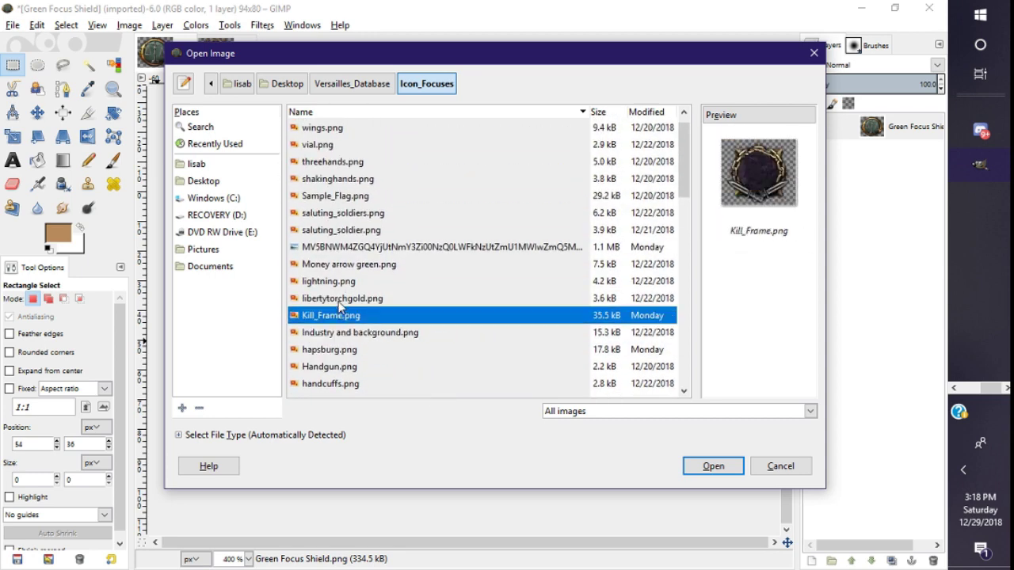
pyautogui.click(334, 298)
pyautogui.click(323, 248)
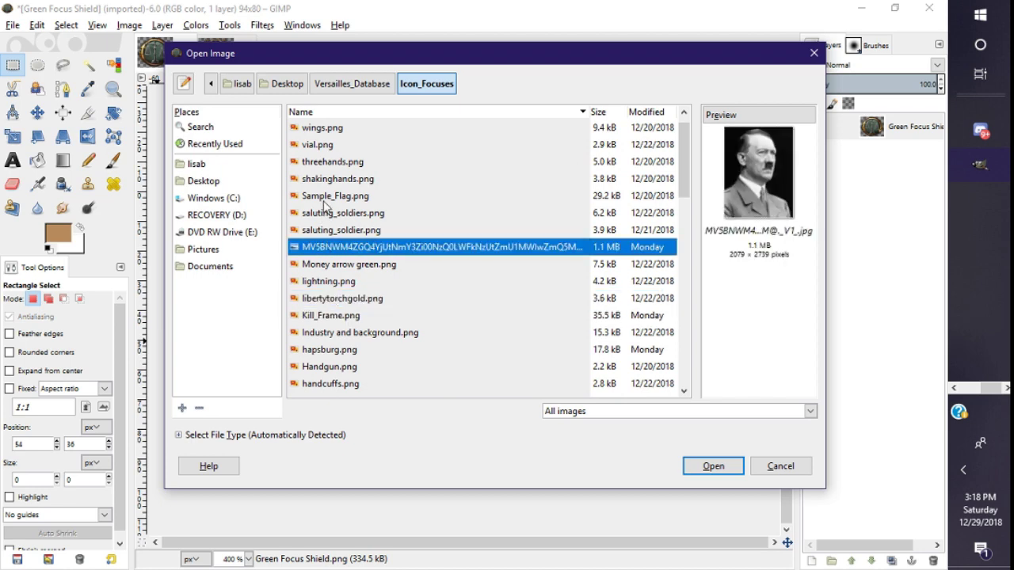
pyautogui.click(331, 179)
pyautogui.click(331, 162)
pyautogui.click(322, 130)
# Sort the files by name in ascending order and preview capitolbuilding.png, cleaned_new2.png, Chain Focus.png and the coat of arms image
pyautogui.click(328, 112)
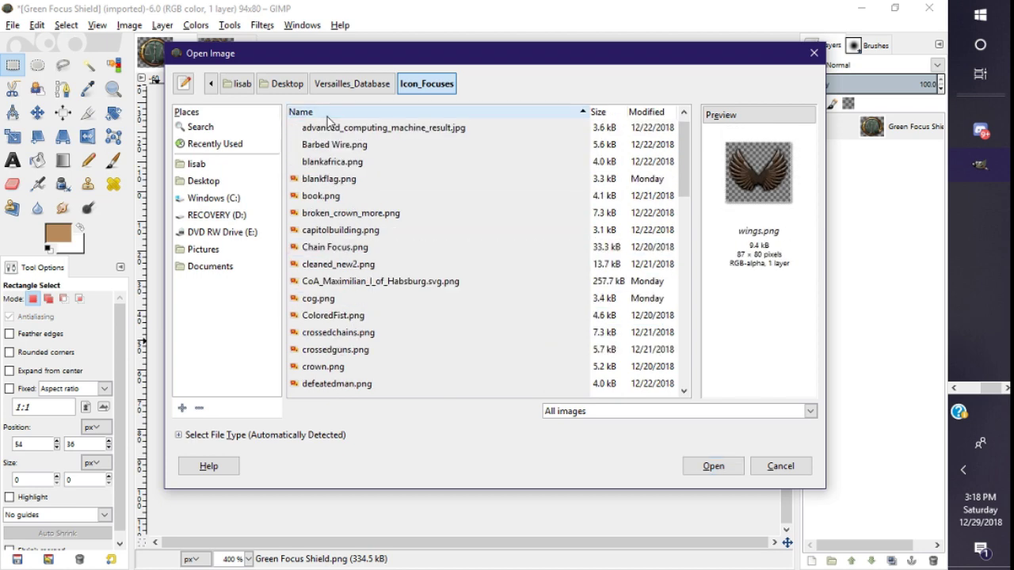
pyautogui.click(332, 245)
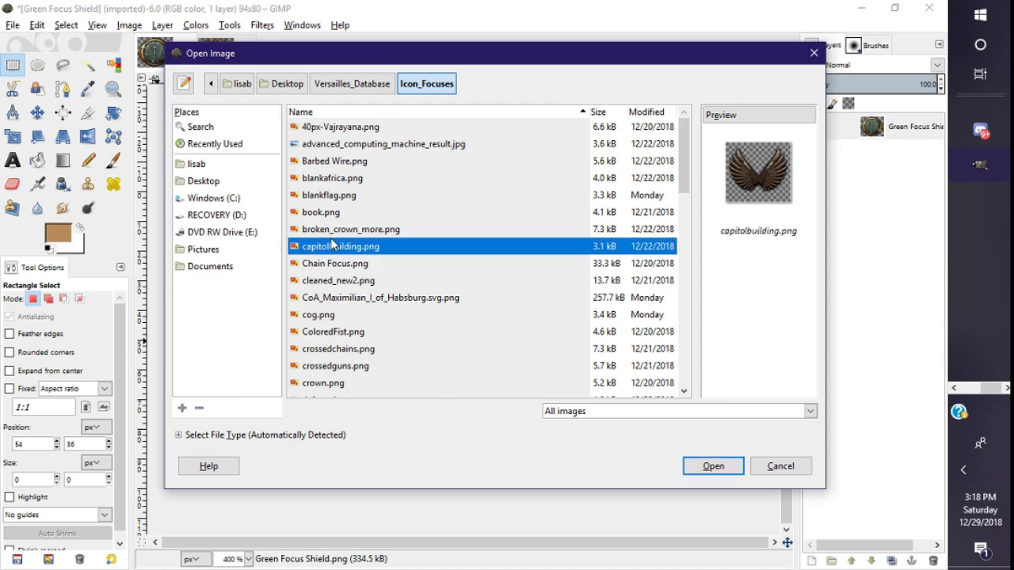
pyautogui.click(329, 280)
pyautogui.click(328, 264)
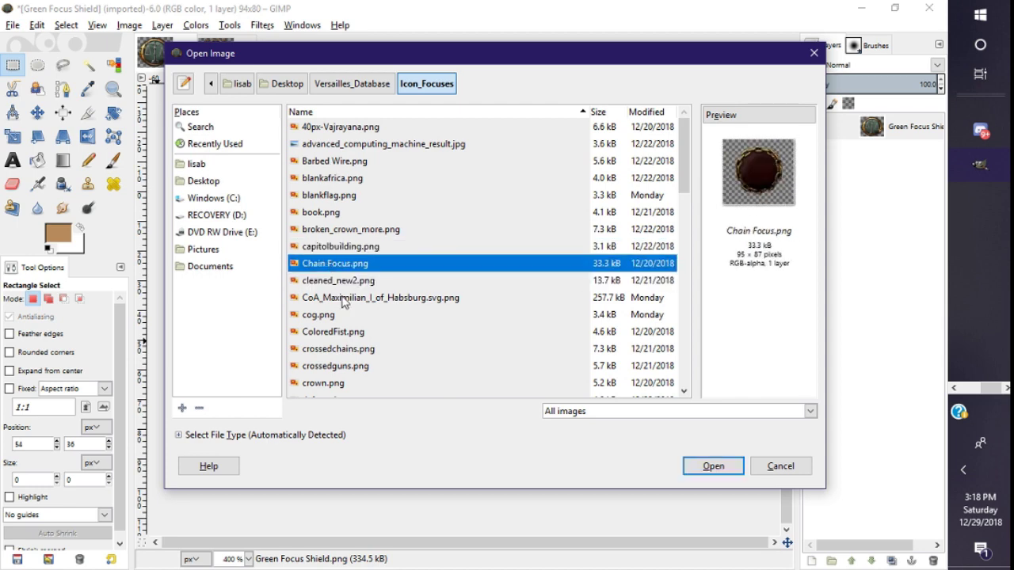
pyautogui.click(343, 299)
pyautogui.scroll(-10, 343, 300)
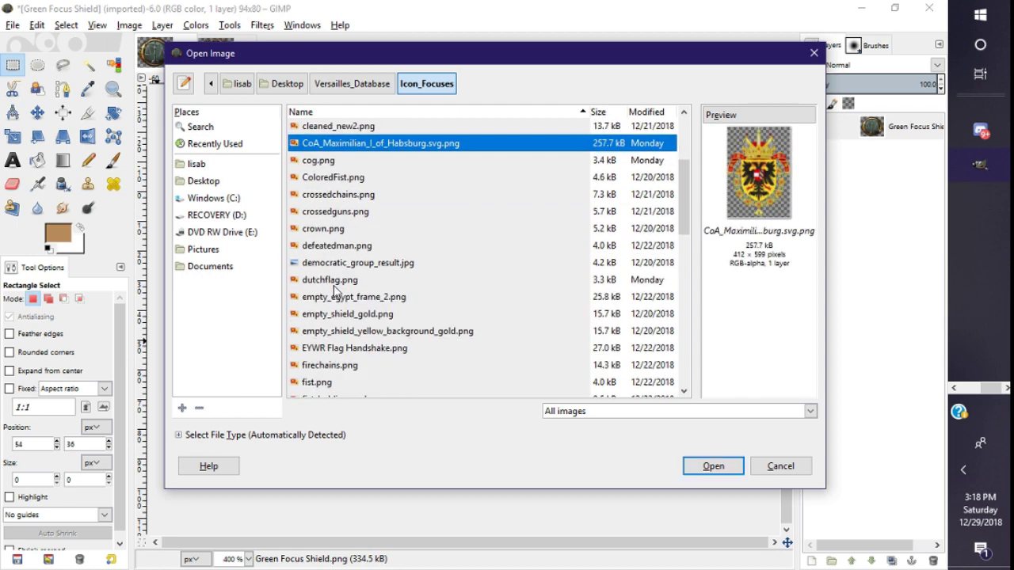
pyautogui.scroll(-5, 333, 289)
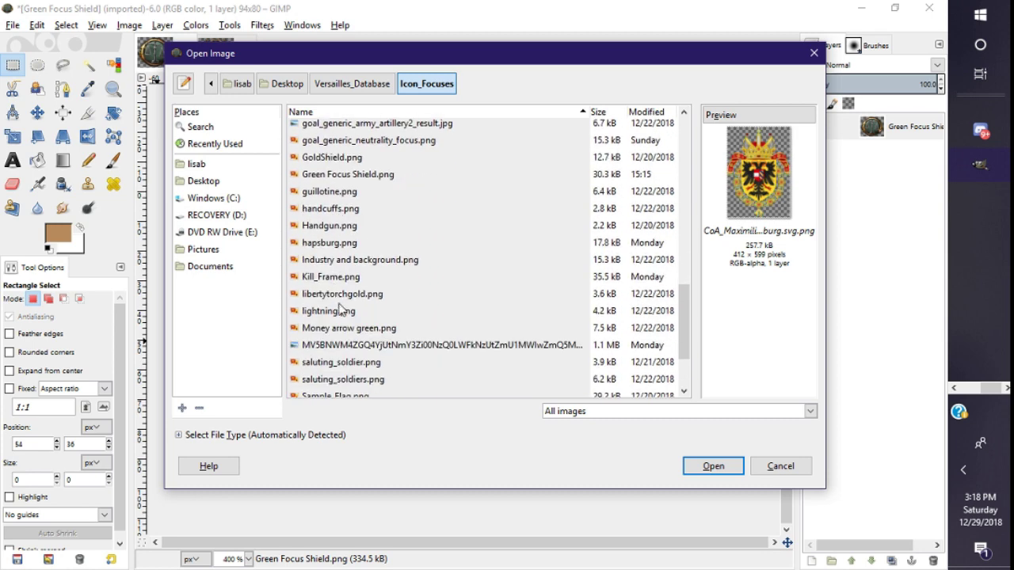
# Open Money arrow green.png from the Icon_Focuses folder
pyautogui.click(344, 338)
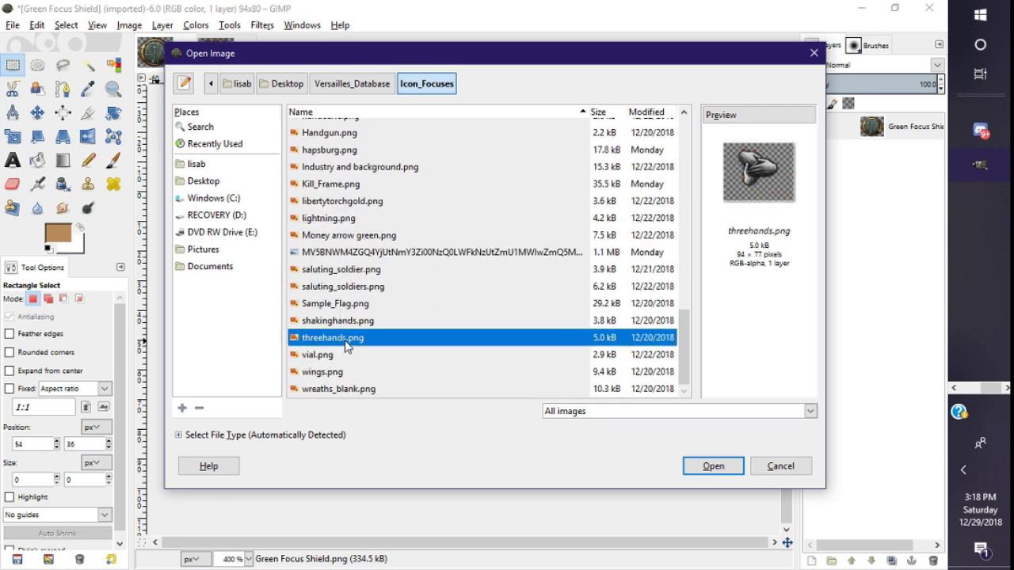
pyautogui.click(349, 217)
pyautogui.click(344, 235)
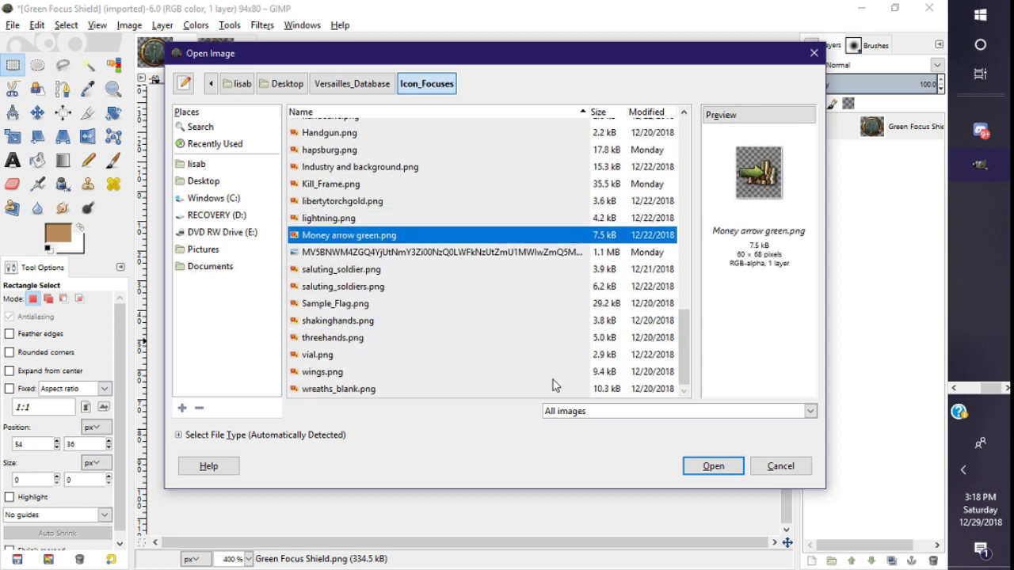
pyautogui.click(713, 468)
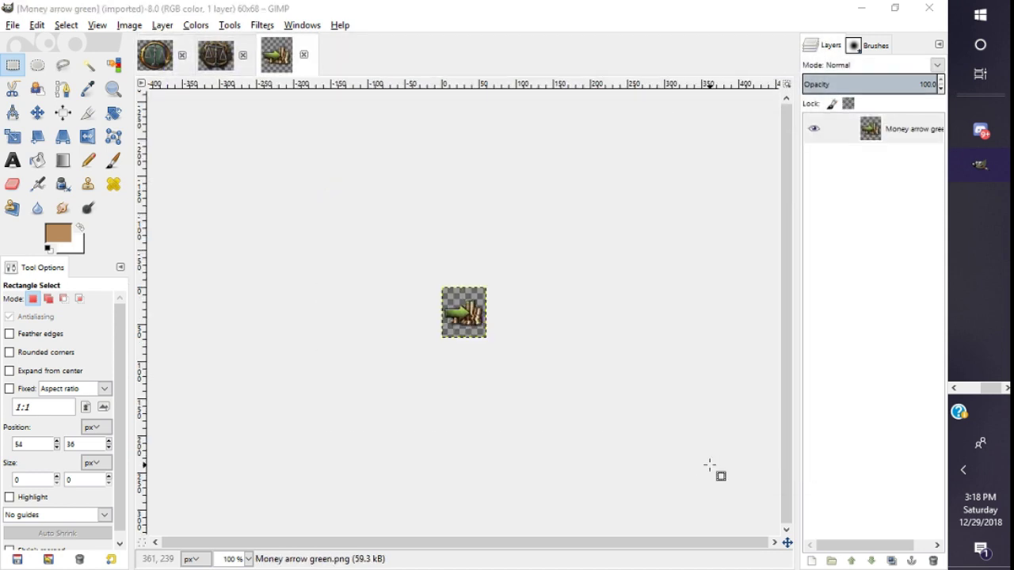
# Copy the whole Money arrow green image and paste it into the Green Focus Shield image as a floating selection
pyautogui.click(150, 59)
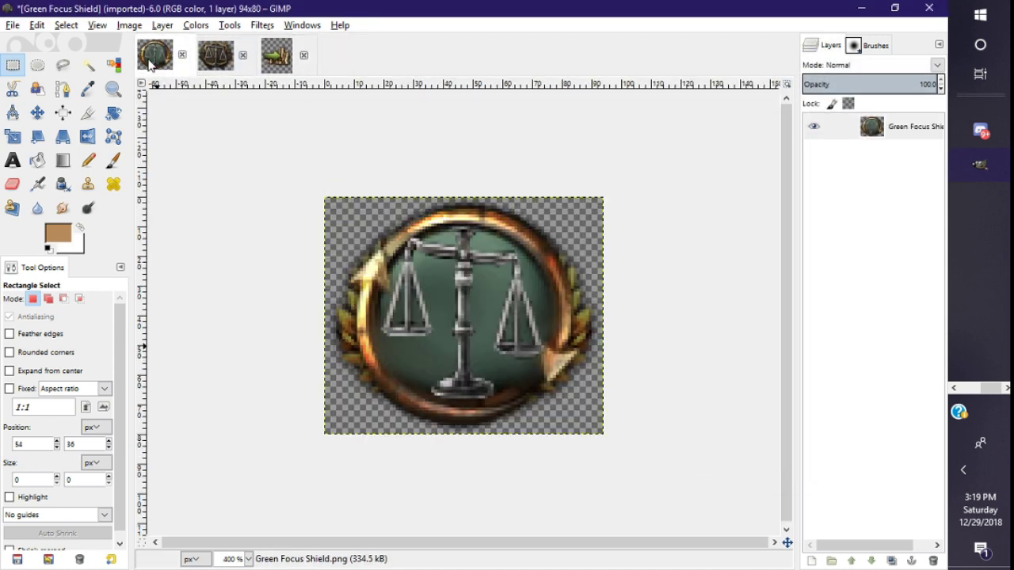
pyautogui.hotkey('ctrl', 'v')
pyautogui.hotkey('ctrl', 'h')
pyautogui.click(277, 57)
pyautogui.hotkey('ctrl', 'c')
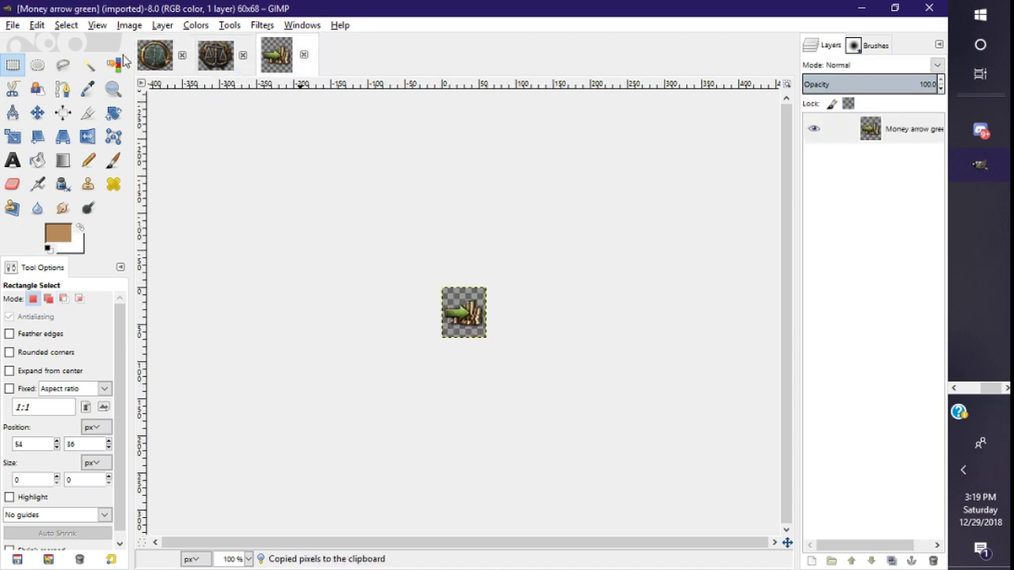
pyautogui.click(145, 68)
pyautogui.hotkey('ctrl', 'v')
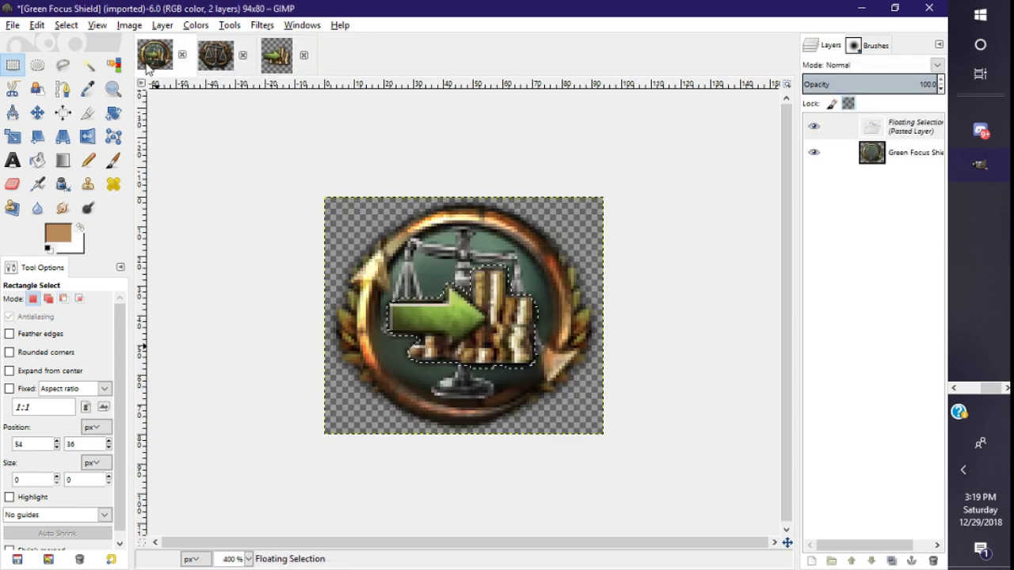
pyautogui.keyDown('ctrl'); pyautogui.scroll(1, 266, 338); pyautogui.keyUp('ctrl')
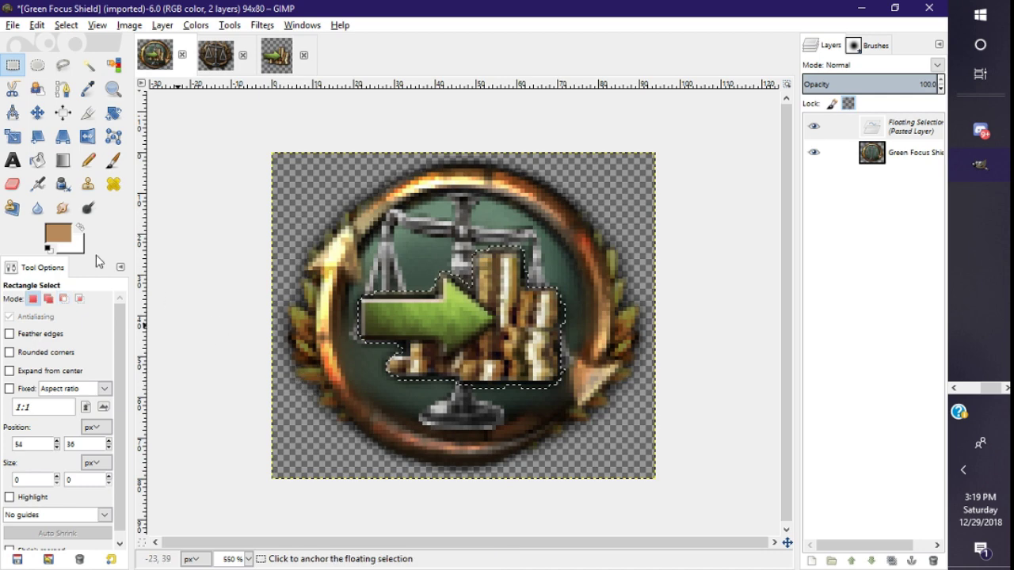
# Scale the floating money and arrow graphic down so it takes up less of the shield
pyautogui.click(13, 136)
pyautogui.click(561, 317)
pyautogui.moveTo(356, 211); pyautogui.dragTo(404, 241)
pyautogui.click(666, 397)
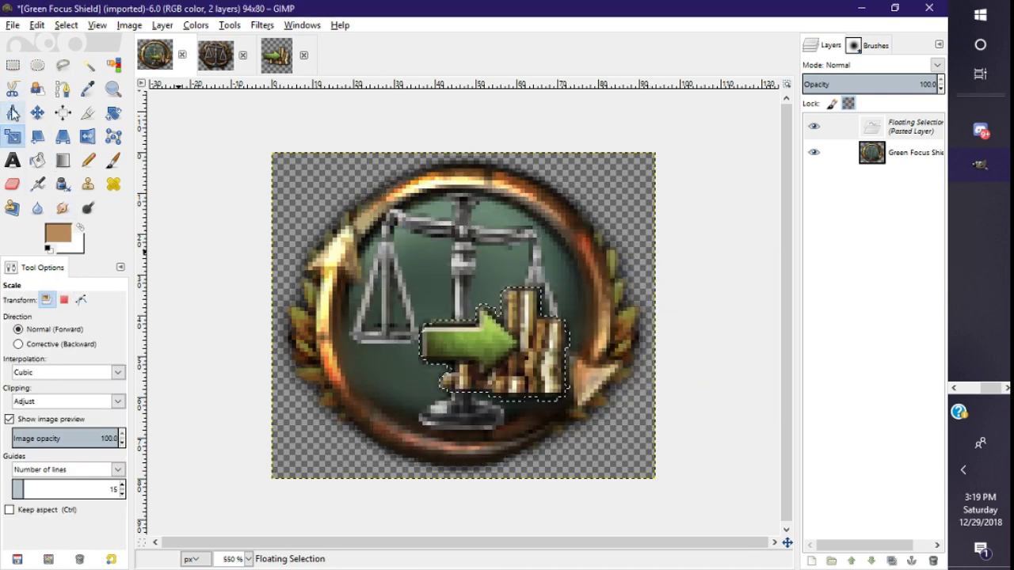
# Move the floating money and arrow over the base of the scales and anchor it onto the Green Focus Shield layer
pyautogui.click(12, 65)
pyautogui.moveTo(542, 363); pyautogui.dragTo(493, 400)
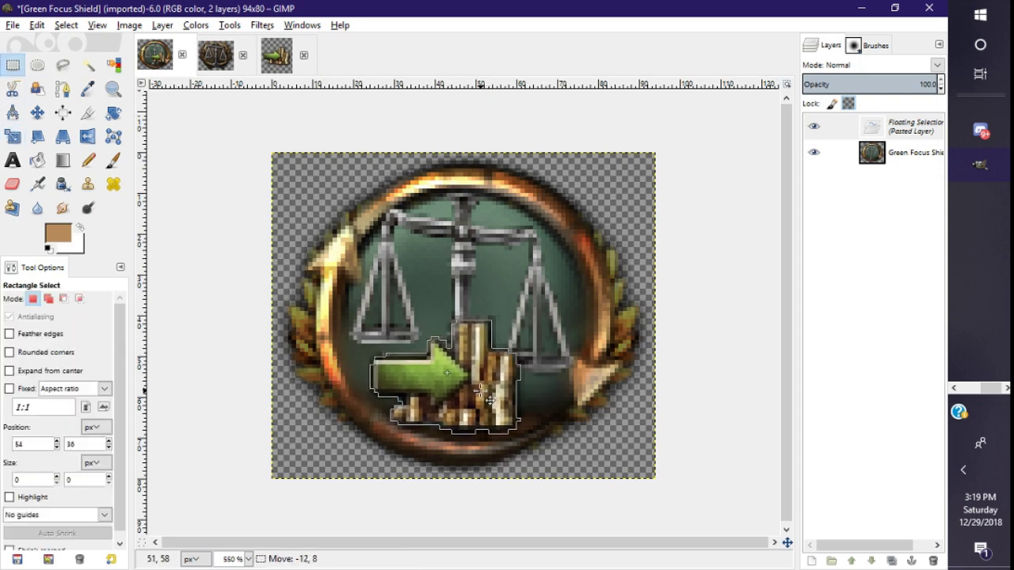
pyautogui.click(460, 157)
pyautogui.scroll(-6, 474, 157)
pyautogui.scroll(7, 475, 273)
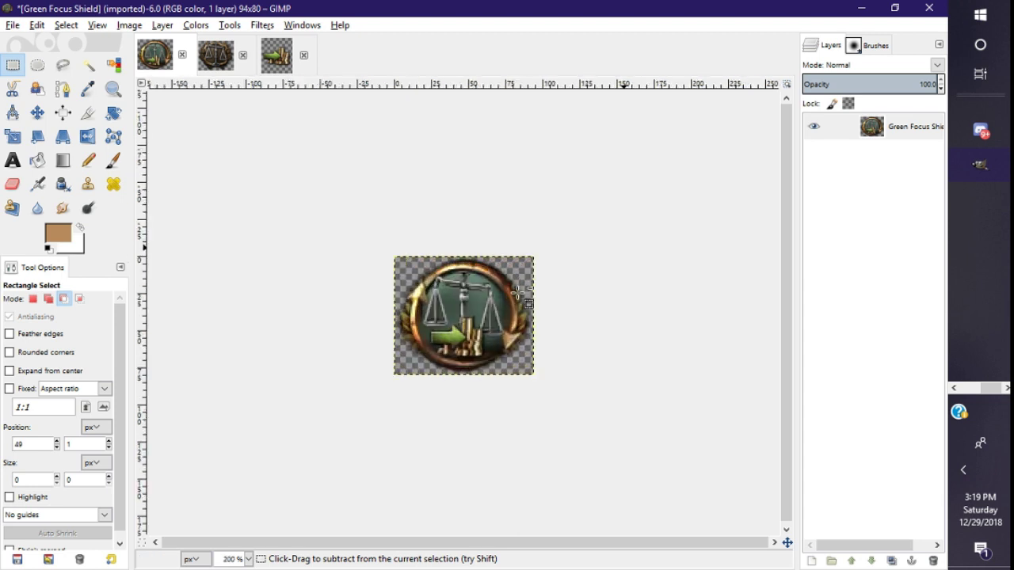
# Undo the anchoring, nudge the money and arrow up 2 pixels, and re-anchor it to reveal the scales' base
pyautogui.hotkey('ctrl', 'v')
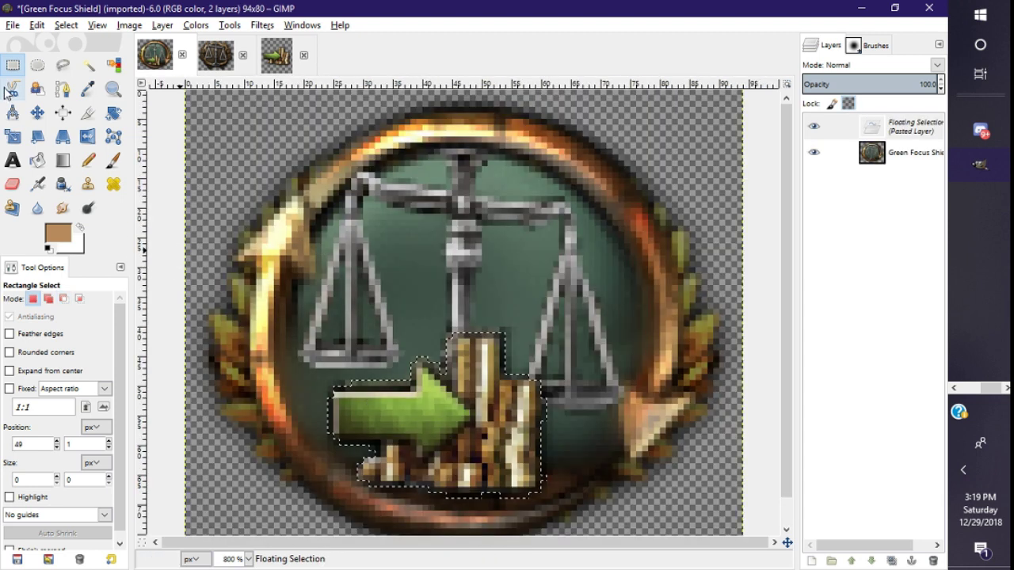
pyautogui.moveTo(479, 436); pyautogui.dragTo(479, 423)
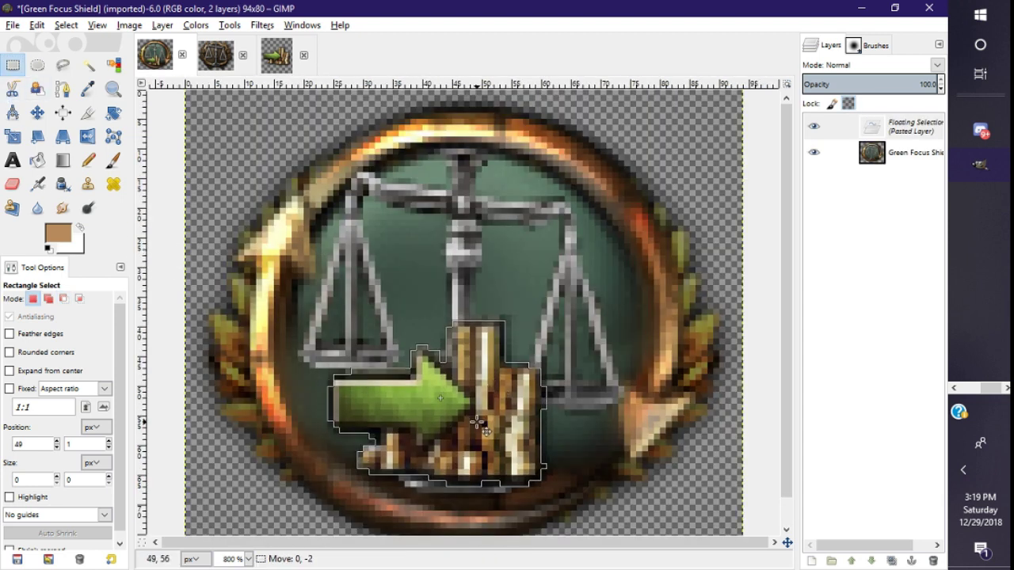
pyautogui.click(541, 268)
pyautogui.scroll(-5, 541, 267)
pyautogui.scroll(3, 541, 268)
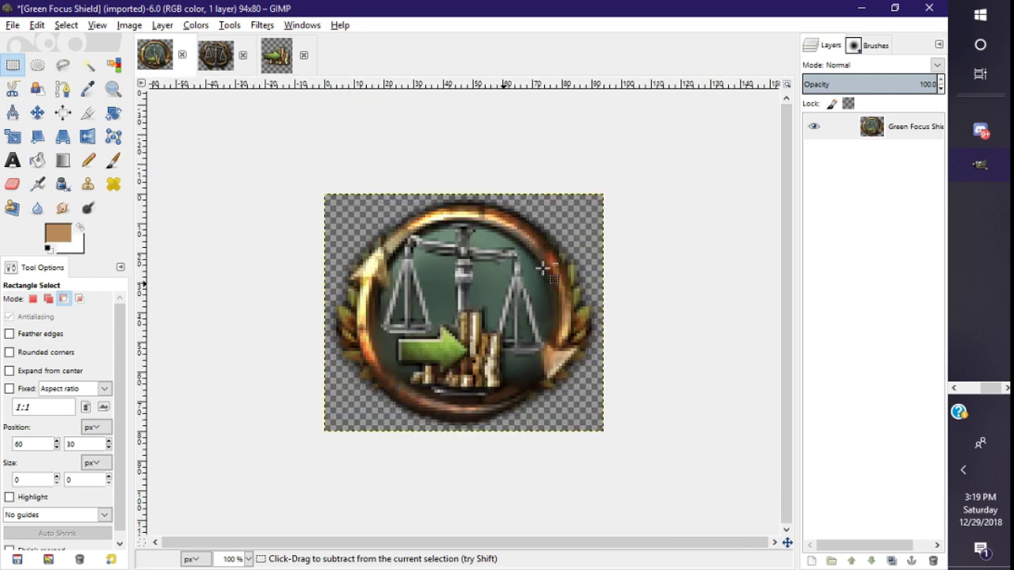
pyautogui.scroll(-5, 540, 268)
pyautogui.scroll(7, 540, 268)
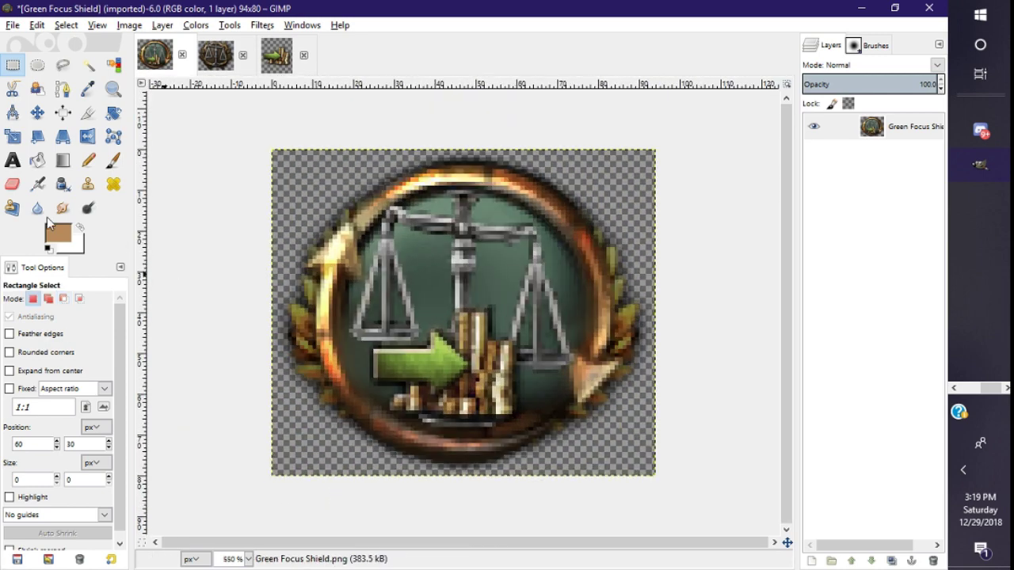
pyautogui.press('ctrl')
pyautogui.scroll(2, 351, 305)
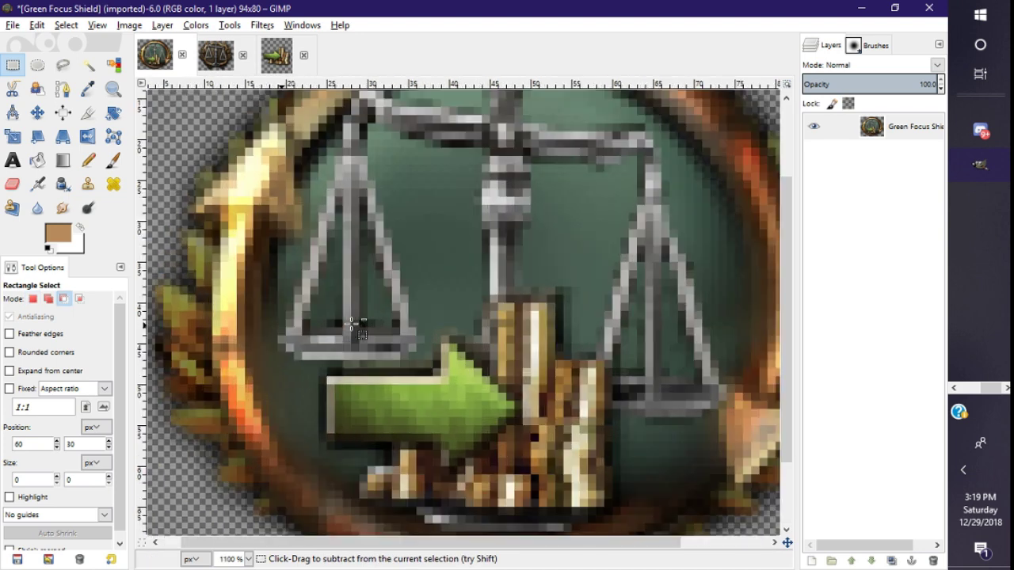
pyautogui.scroll(-2, 351, 306)
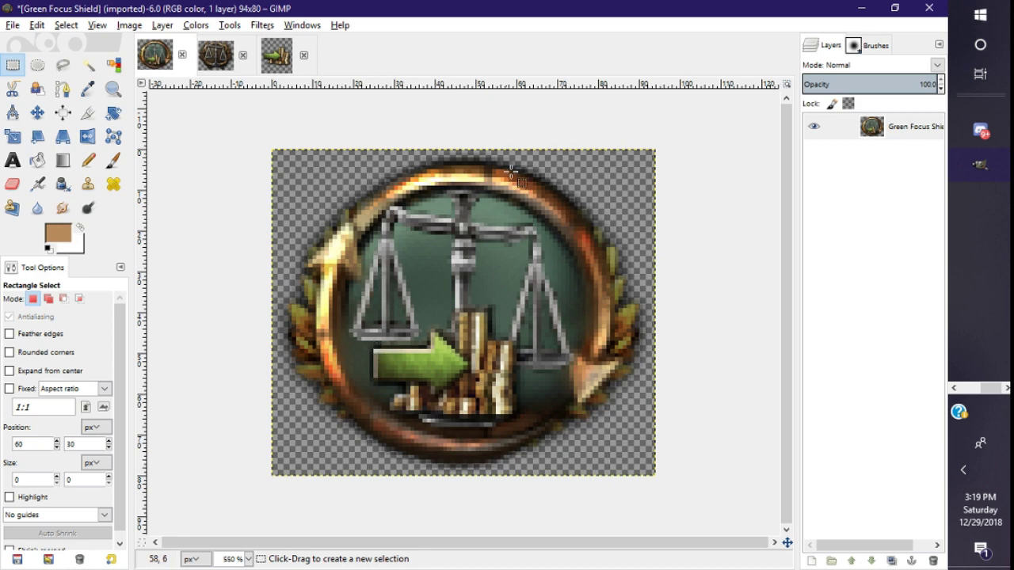
# Close the Green Focus Shield, goal_generic_neutrality_focus and Money arrow green images, discarding their changes
pyautogui.click(13, 26)
pyautogui.click(12, 26)
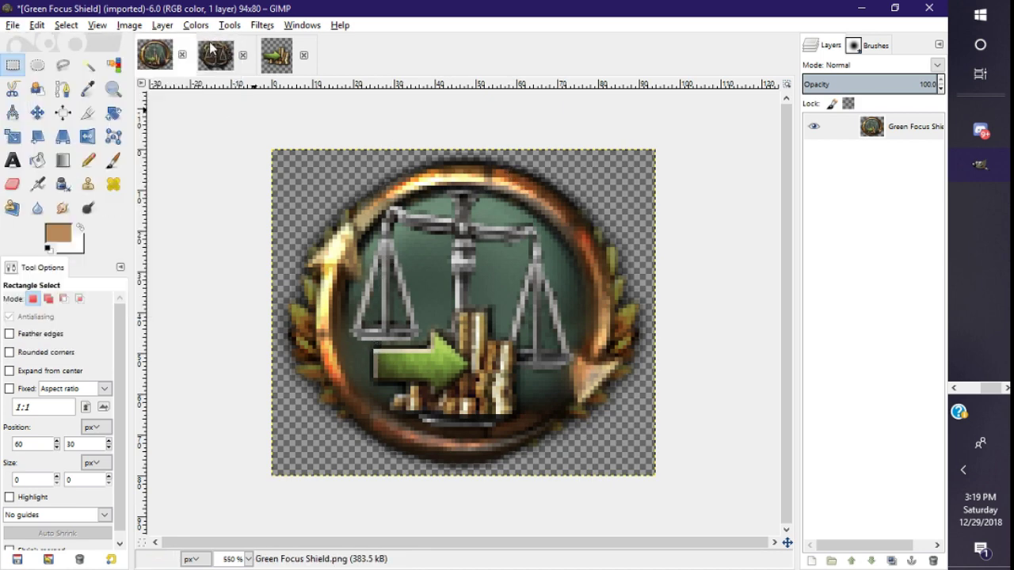
pyautogui.click(183, 55)
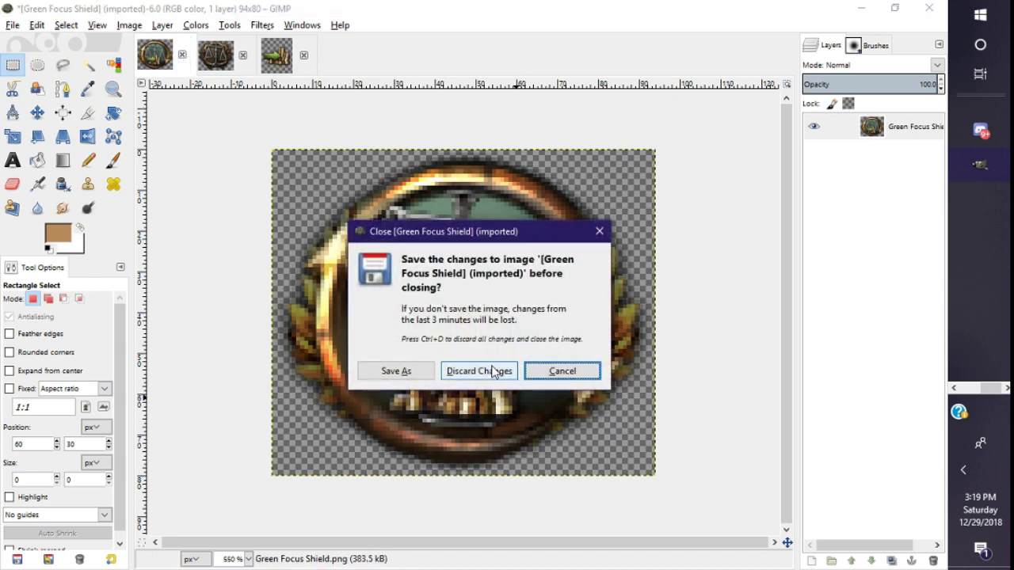
pyautogui.click(475, 371)
pyautogui.click(182, 54)
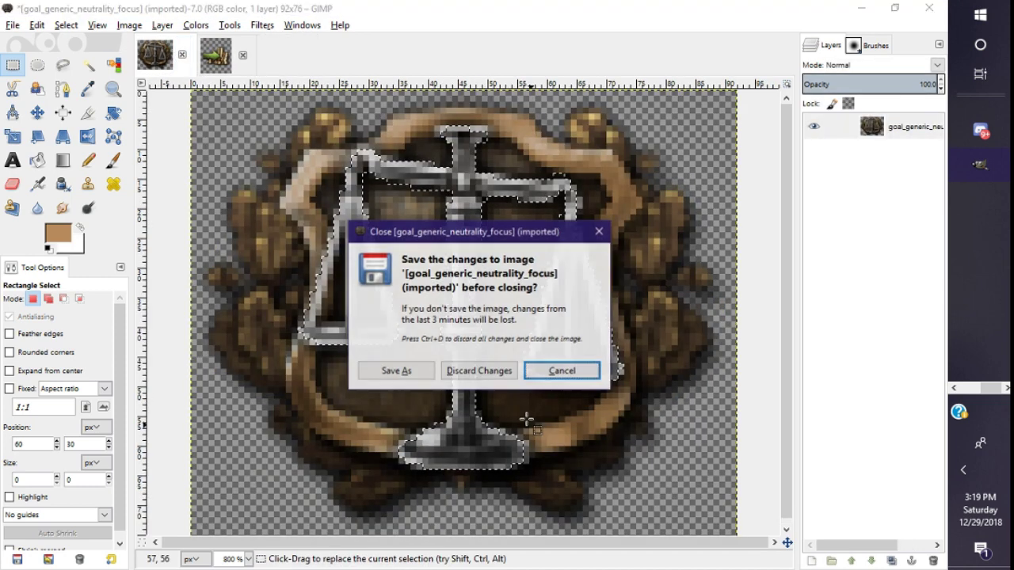
pyautogui.click(479, 369)
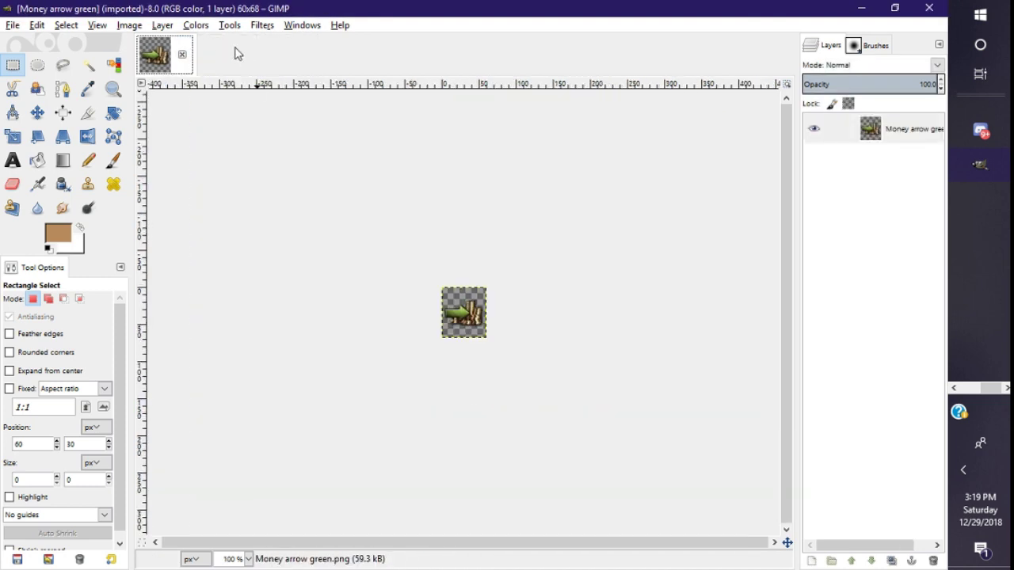
pyautogui.click(182, 54)
# Preview candidate icon images in the Icon_Focuses folder, from saluting_soldier.png through vial.png
pyautogui.click(12, 24)
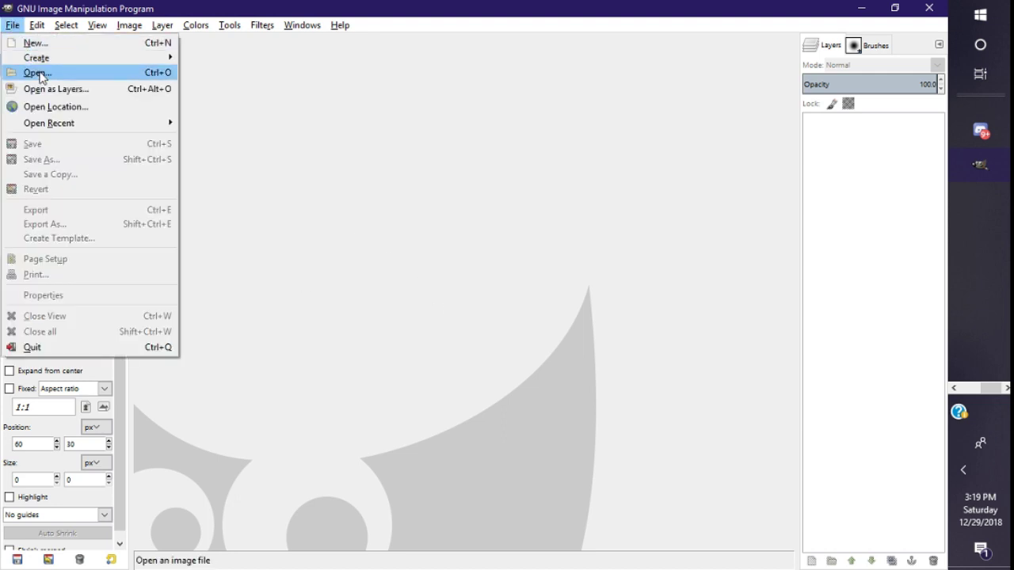
pyautogui.click(37, 72)
pyautogui.click(388, 293)
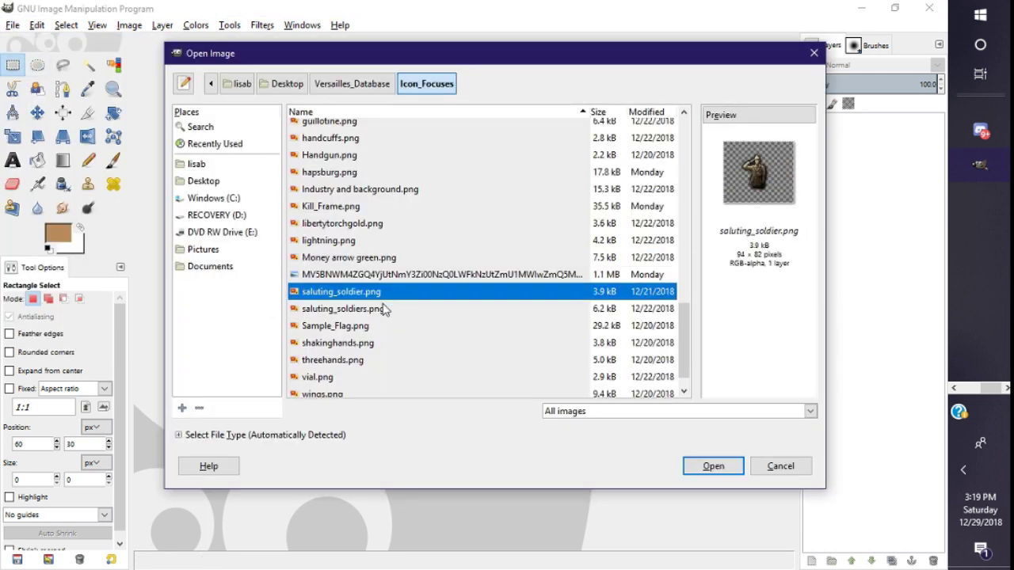
pyautogui.click(387, 309)
pyautogui.click(381, 327)
pyautogui.click(378, 346)
pyautogui.click(378, 358)
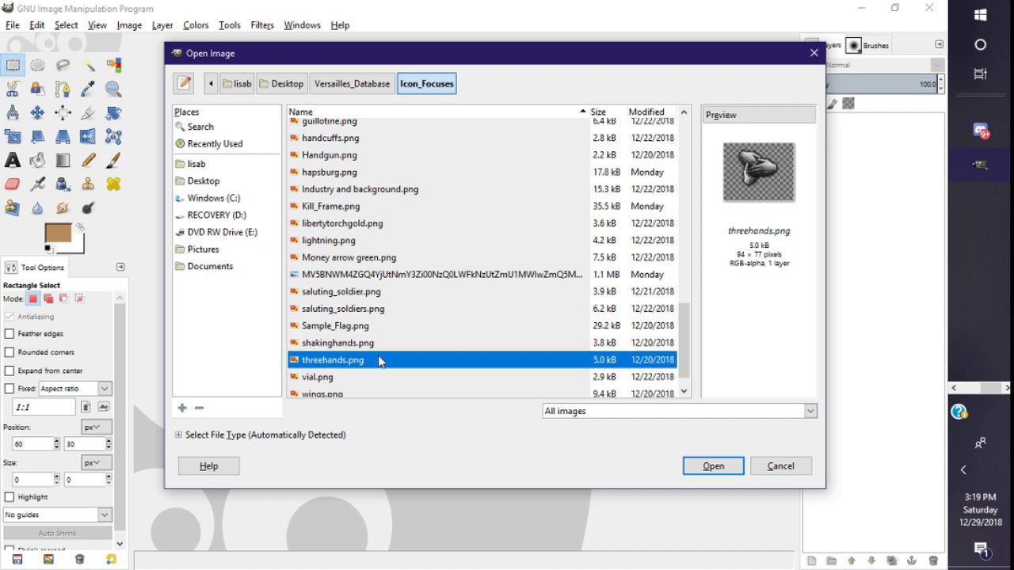
pyautogui.click(352, 381)
pyautogui.scroll(3, 341, 127)
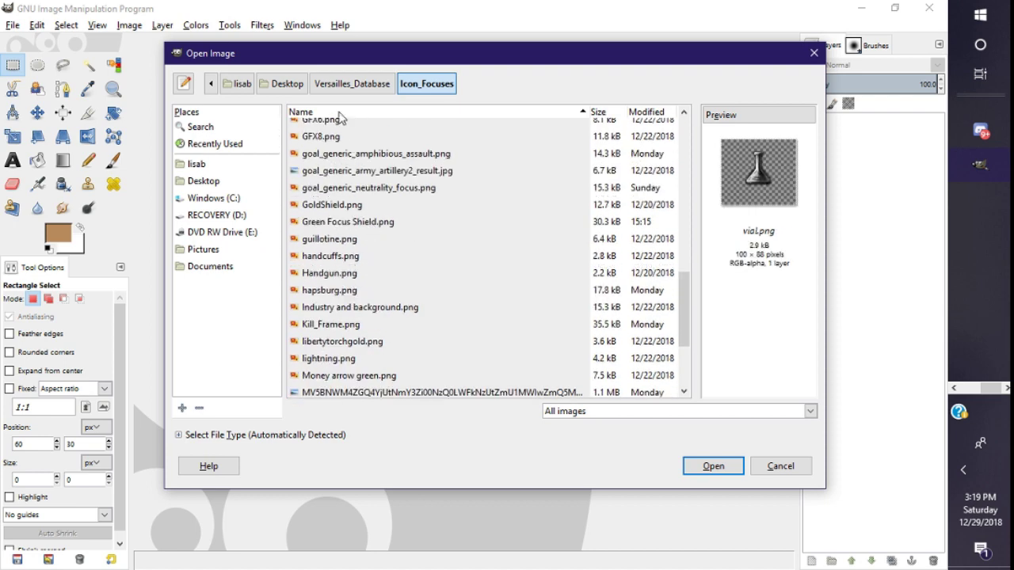
# Look through the flag images in the Desktop folder and open ITA_neutrality_result.jpg
pyautogui.click(286, 84)
pyautogui.scroll(-5, 376, 316)
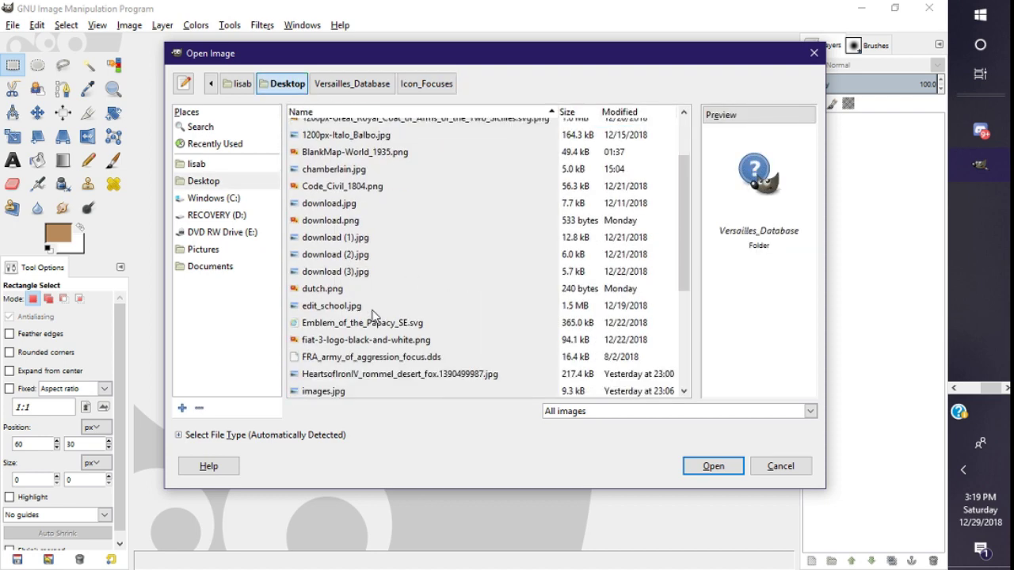
pyautogui.click(320, 241)
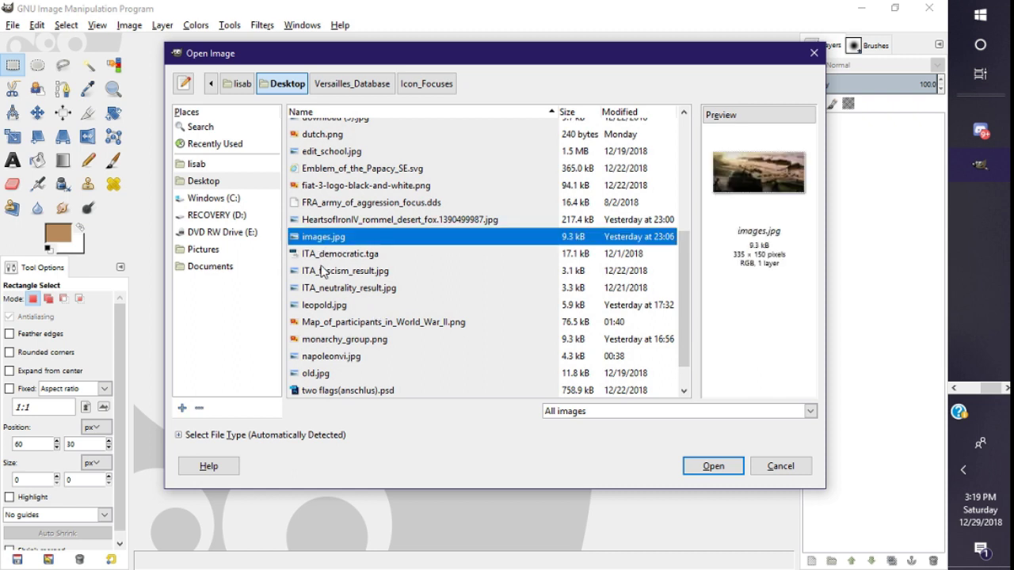
pyautogui.click(321, 257)
pyautogui.click(351, 287)
pyautogui.click(337, 260)
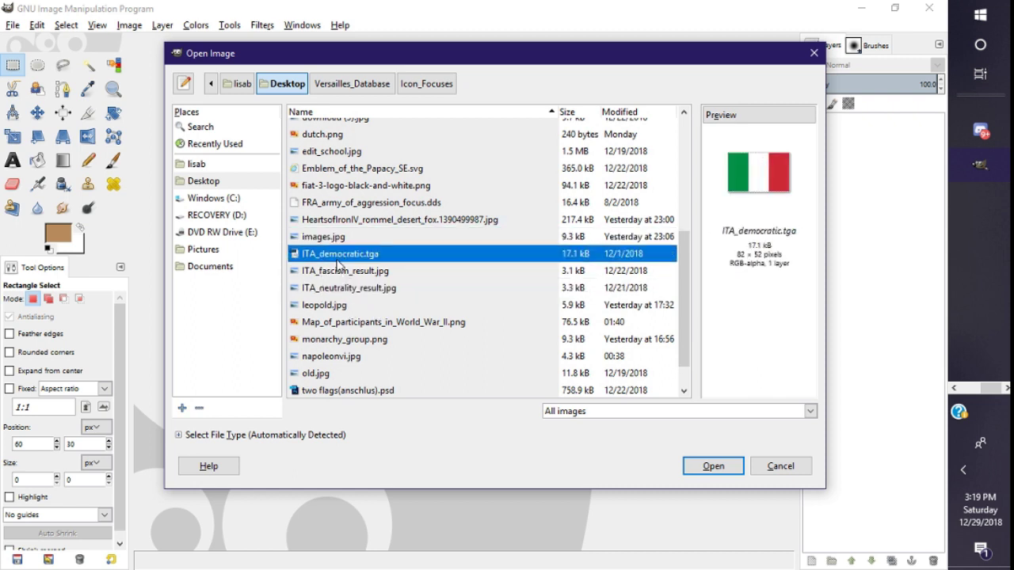
pyautogui.click(358, 290)
pyautogui.click(715, 465)
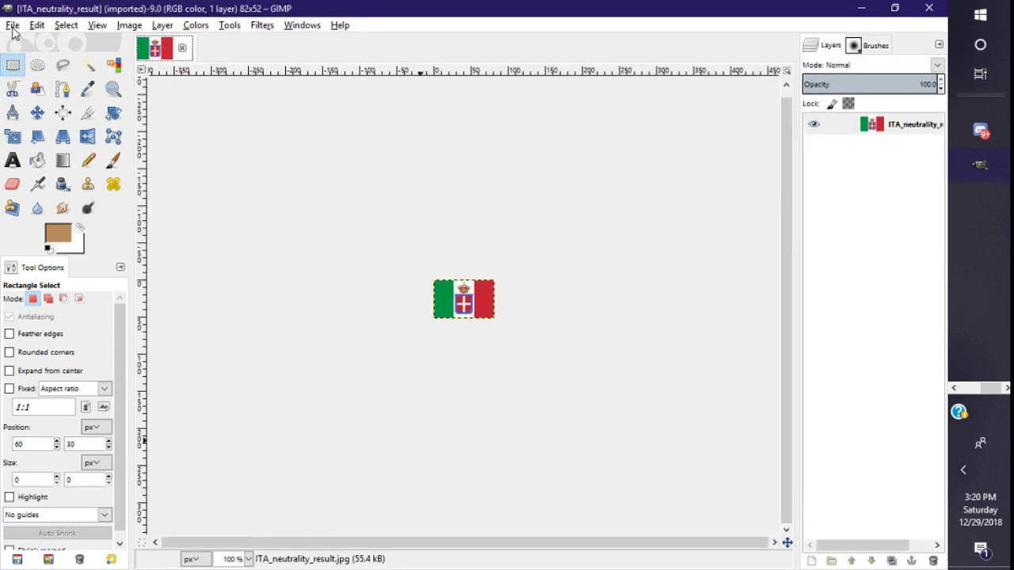
# Open flag_overlay.png from the Icon_Focuses folder inside Versailles_Database as a second image
pyautogui.click(12, 25)
pyautogui.click(64, 71)
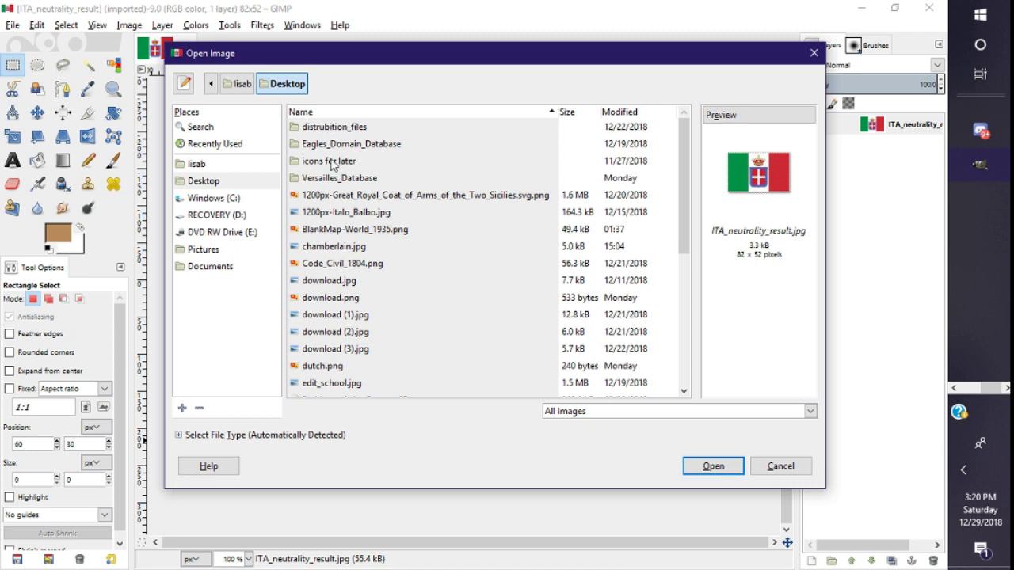
pyautogui.doubleClick(332, 182)
pyautogui.doubleClick(327, 143)
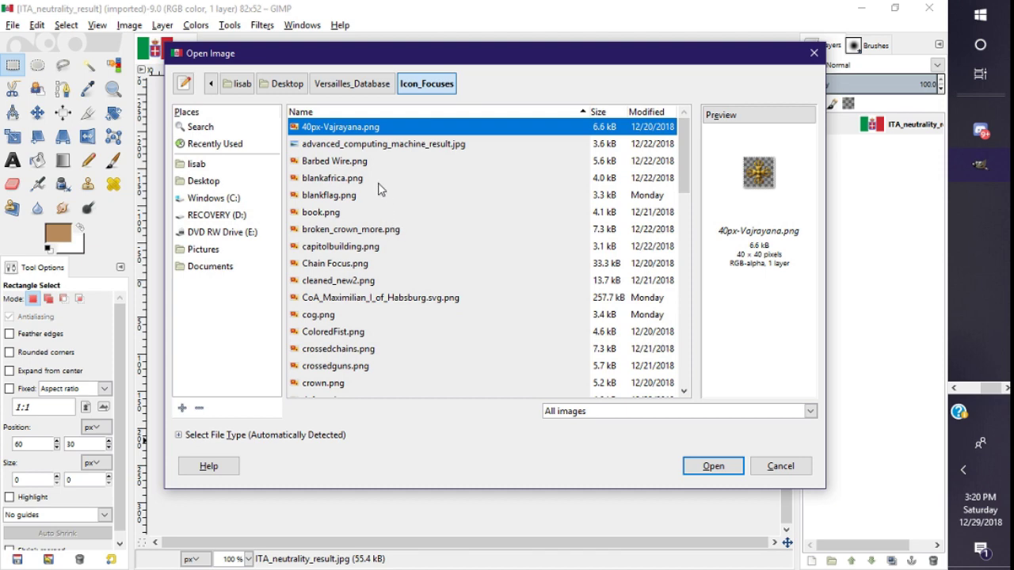
pyautogui.scroll(-5, 385, 251)
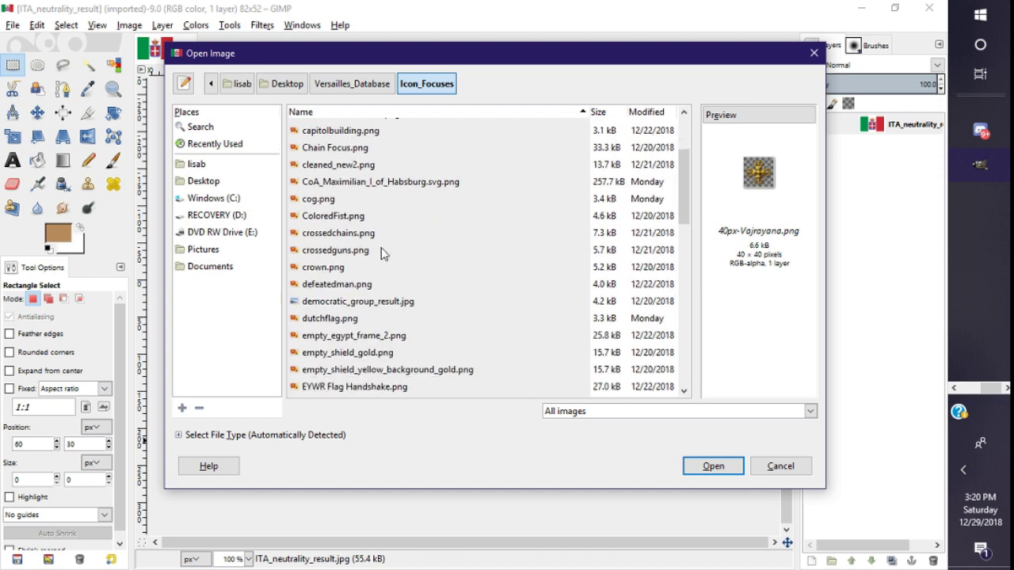
pyautogui.scroll(-1, 385, 252)
pyautogui.click(341, 360)
pyautogui.click(331, 378)
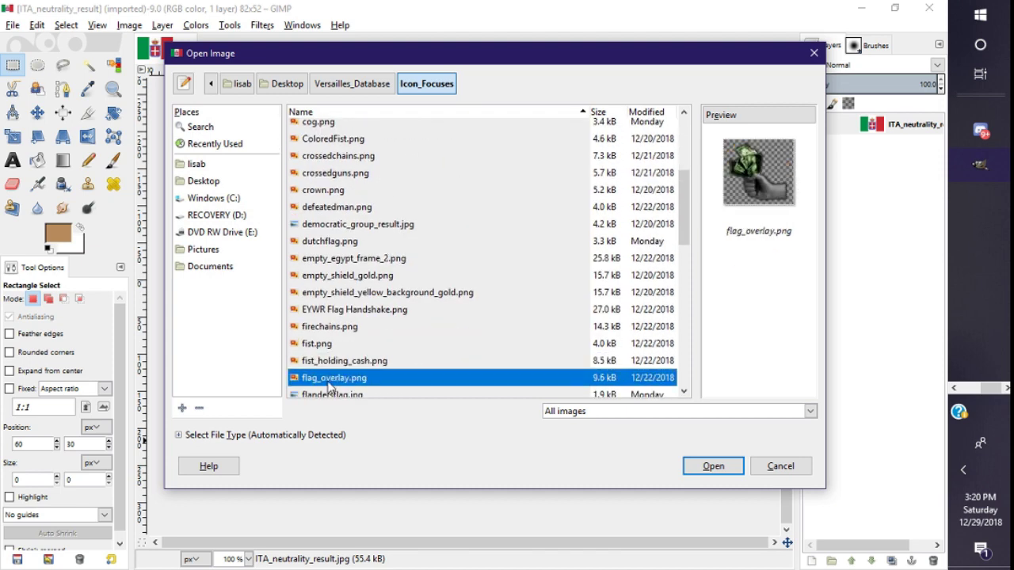
pyautogui.click(716, 466)
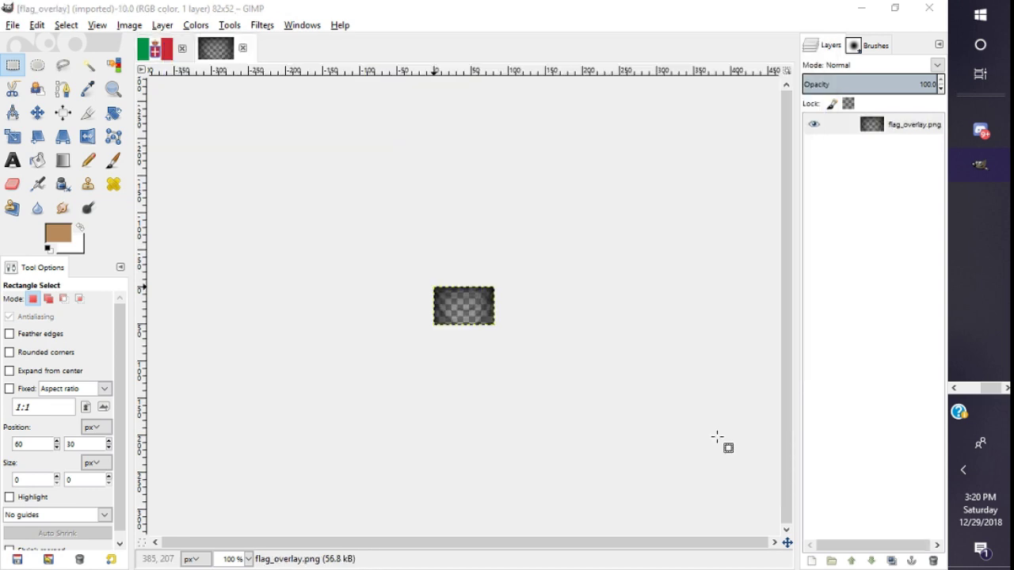
pyautogui.click(161, 49)
pyautogui.hotkey('ctrl', 'v')
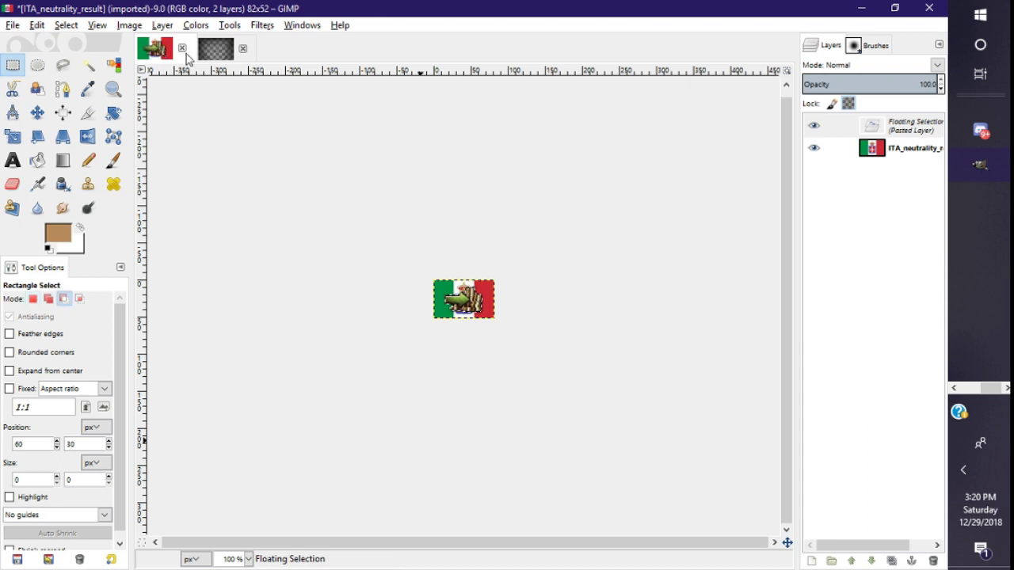
pyautogui.hotkey('ctrl', 'z')
# Copy the flag_overlay image onto the ITA_neutrality_result flag, anchor it, and close the overlay image
pyautogui.click(212, 50)
pyautogui.hotkey('ctrl', 'c')
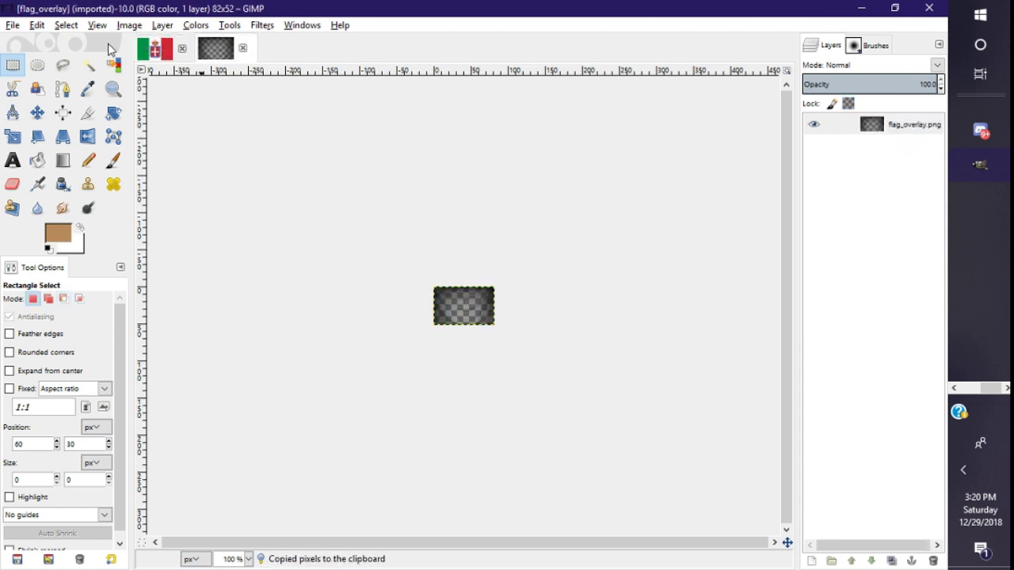
pyautogui.click(154, 52)
pyautogui.hotkey('ctrl', 'v')
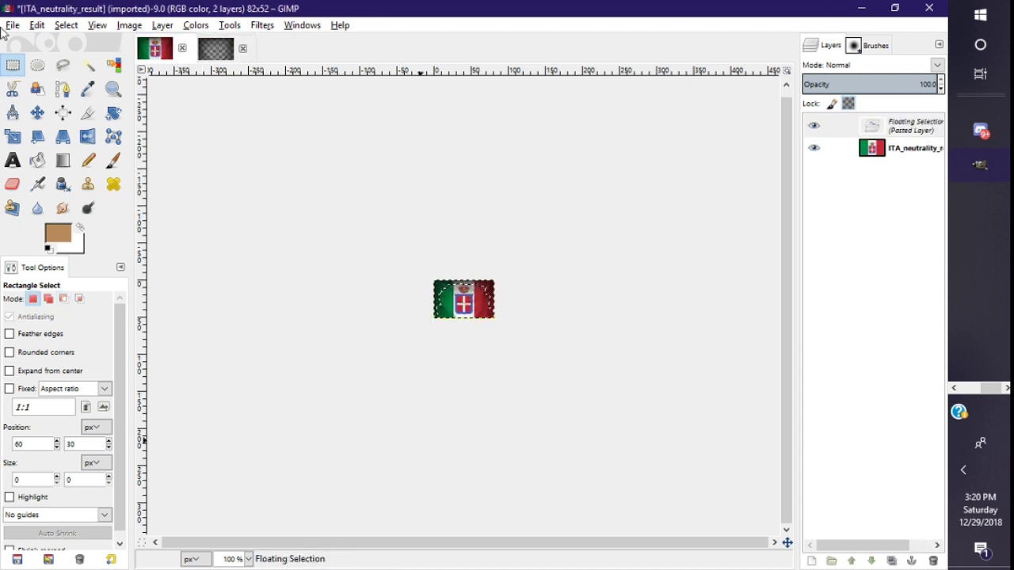
pyautogui.hotkey('ctrl', 'h')
pyautogui.scroll(5, 498, 163)
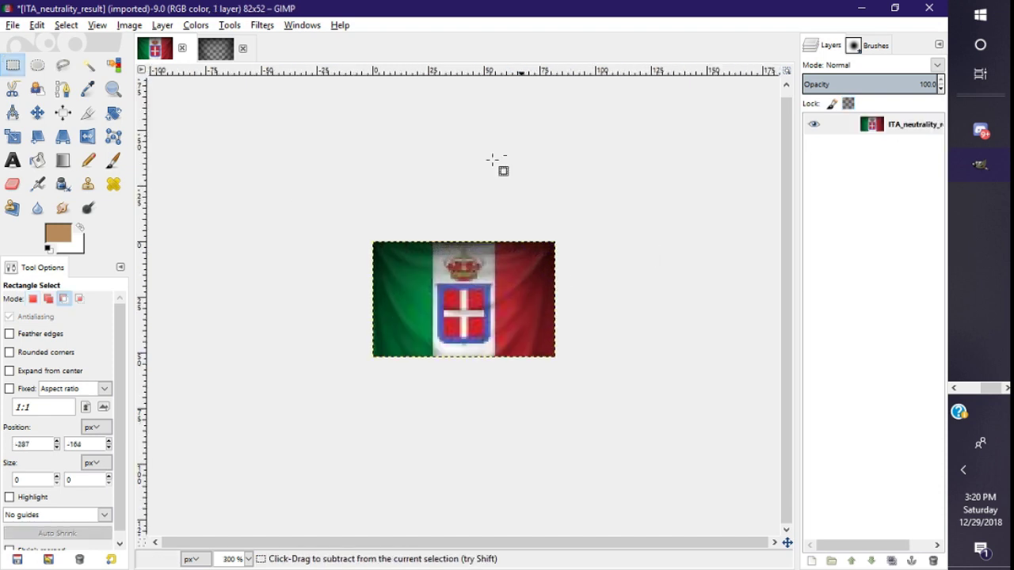
pyautogui.scroll(-2, 362, 86)
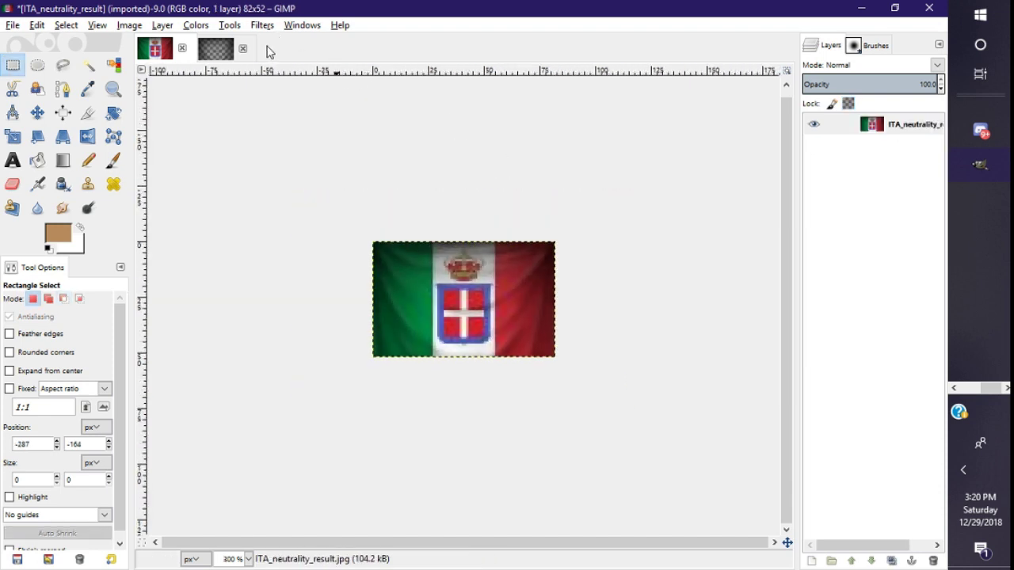
pyautogui.click(241, 47)
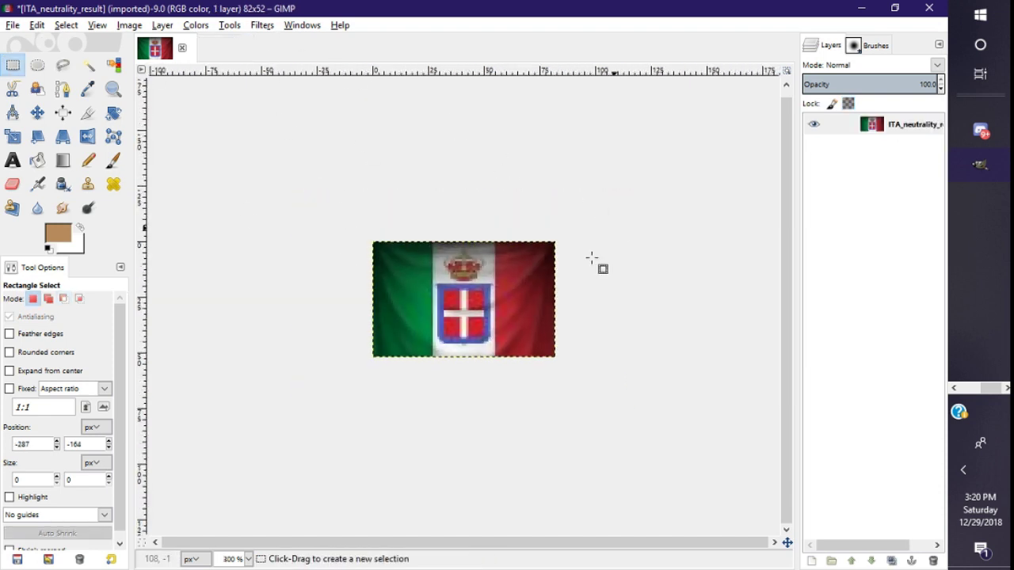
# Preview possible icon images in the Icon_Focuses folder, reversing the name sort order to look through the rest of the list
pyautogui.click(10, 26)
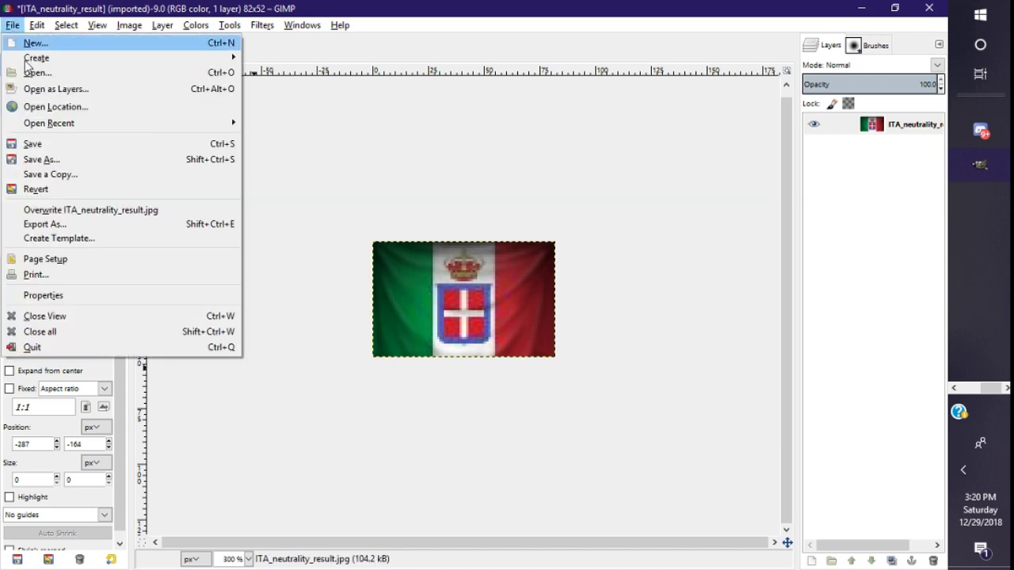
pyautogui.click(36, 70)
pyautogui.scroll(3, 396, 251)
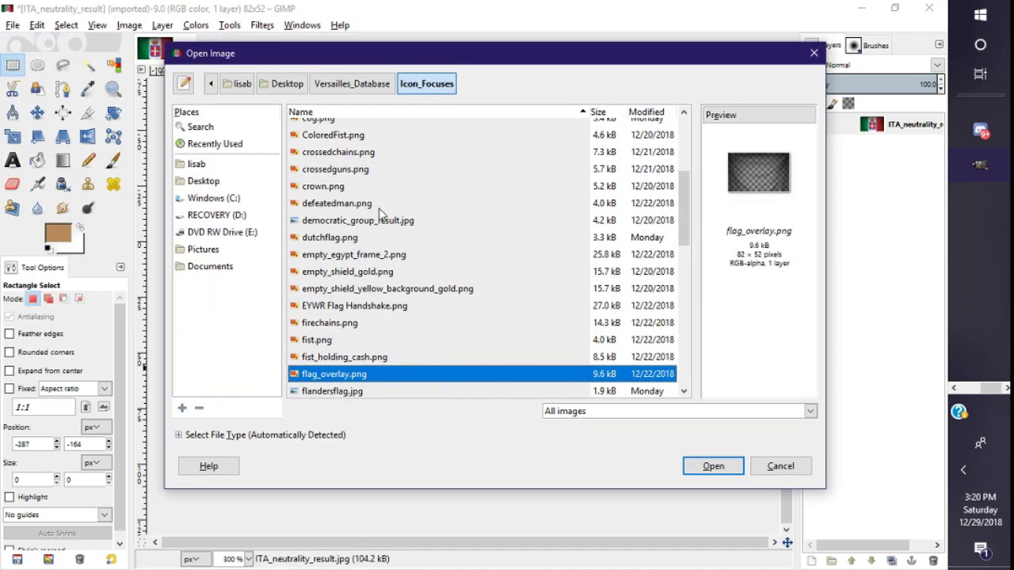
pyautogui.click(378, 206)
pyautogui.click(360, 186)
pyautogui.click(351, 136)
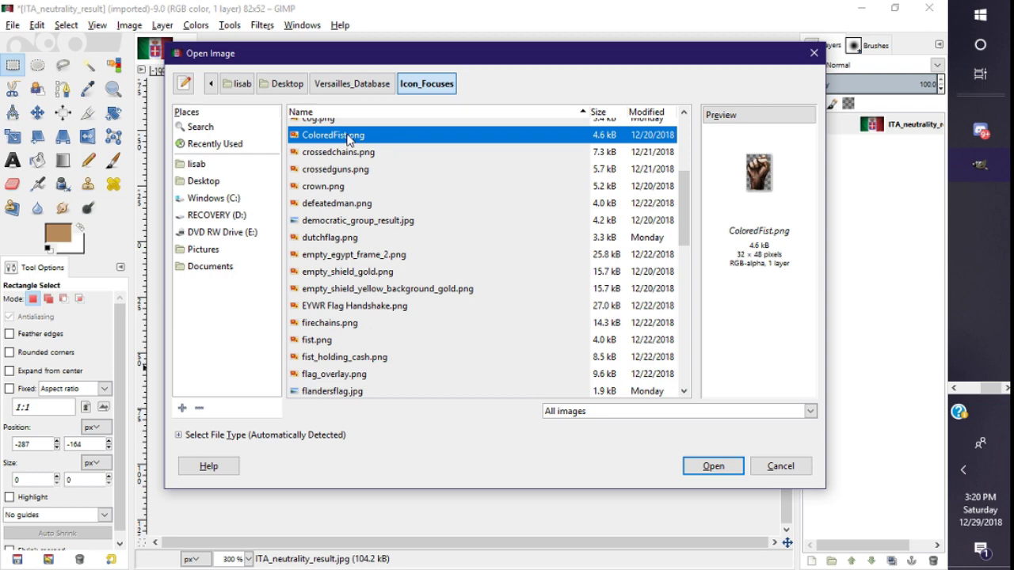
pyautogui.click(341, 112)
pyautogui.scroll(3, 348, 238)
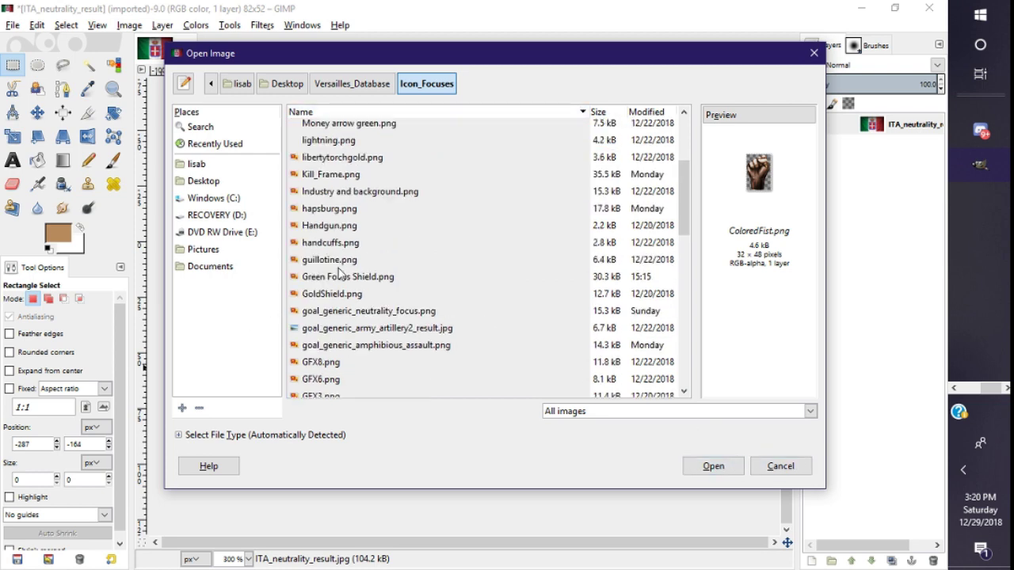
pyautogui.click(349, 230)
pyautogui.click(337, 196)
pyautogui.scroll(3, 336, 186)
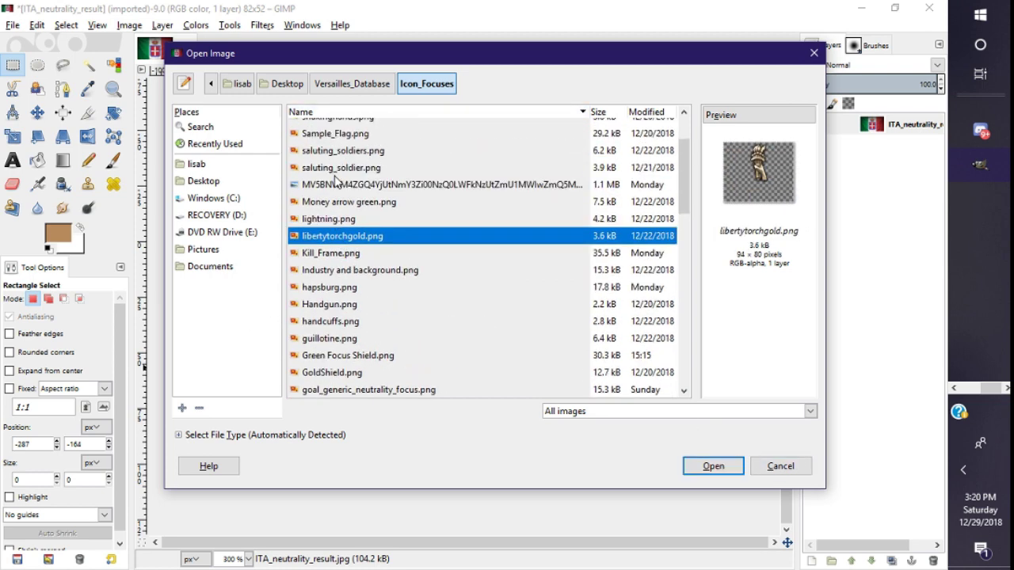
# Open the round frame image GFX8.png from the Icon_Focuses folder alongside the flag image
pyautogui.scroll(-7, 349, 238)
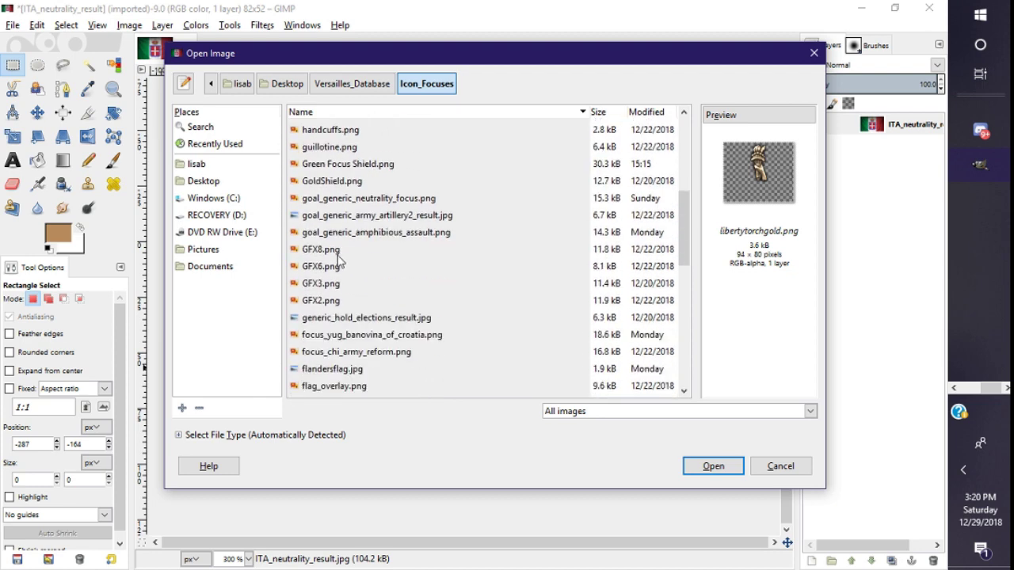
pyautogui.click(338, 254)
pyautogui.click(709, 470)
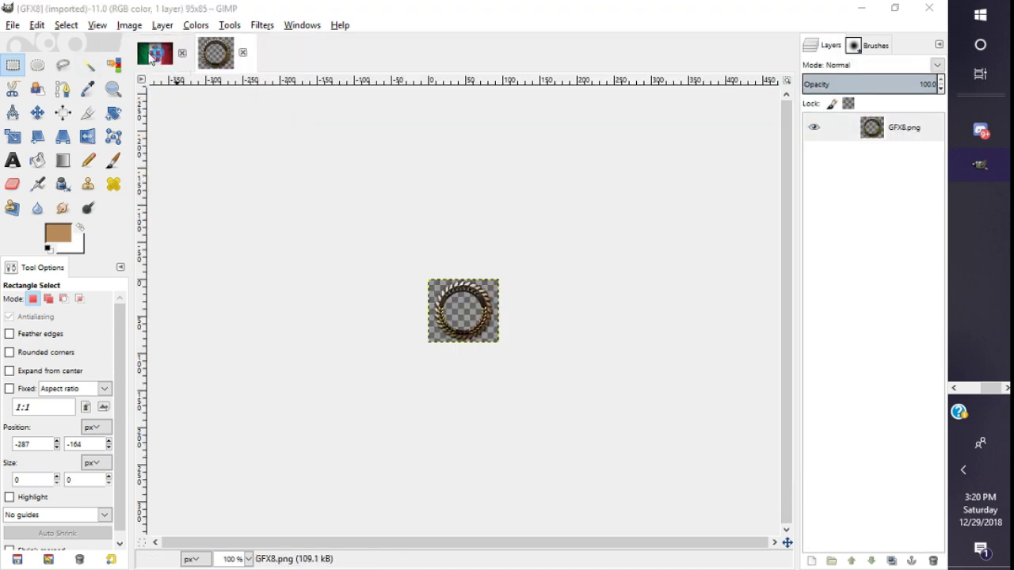
pyautogui.click(152, 55)
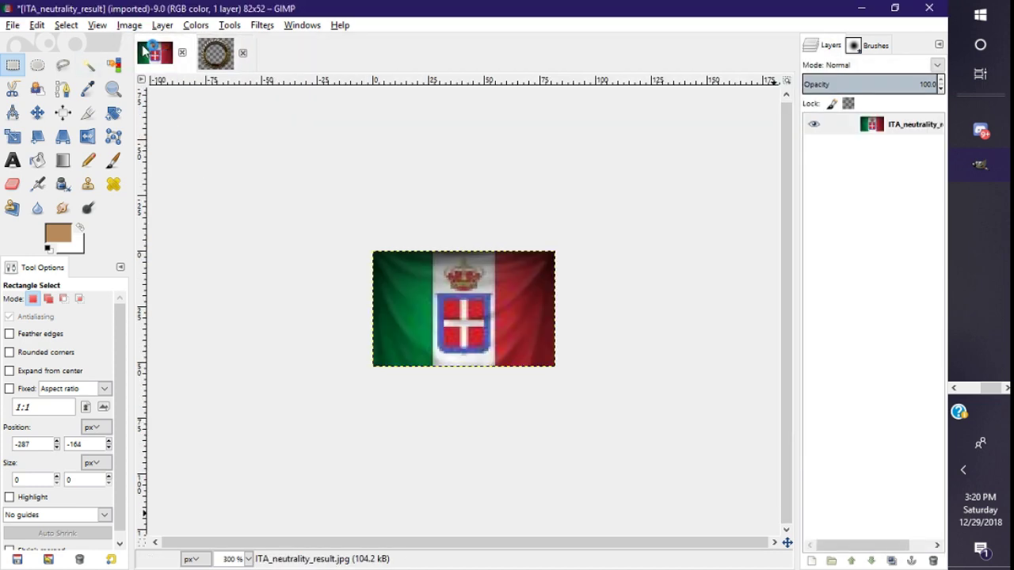
pyautogui.click(213, 57)
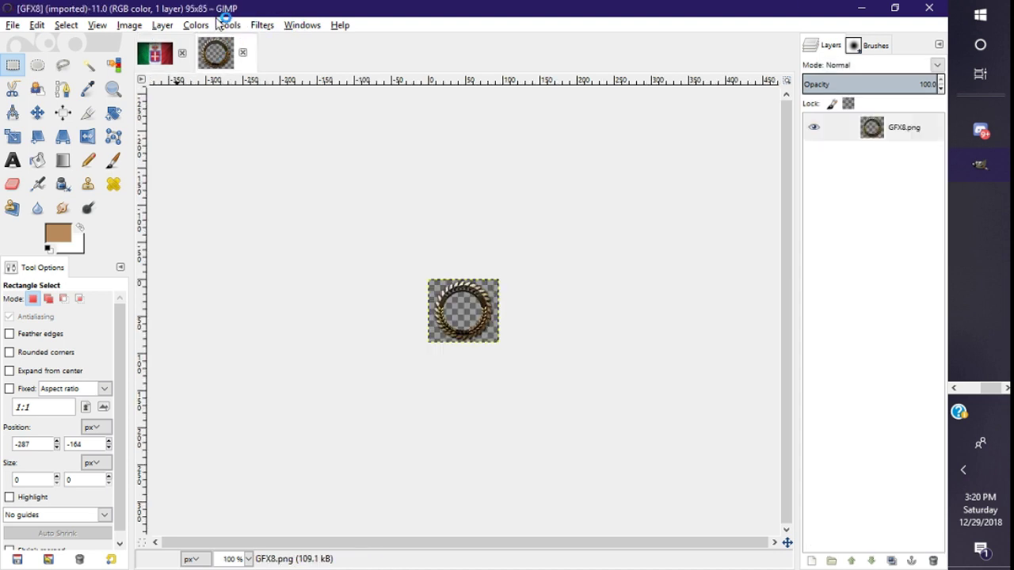
# Scale the ITA_neutrality_result flag image to a height of 90 px, keeping its proportions
pyautogui.click(155, 53)
pyautogui.click(129, 24)
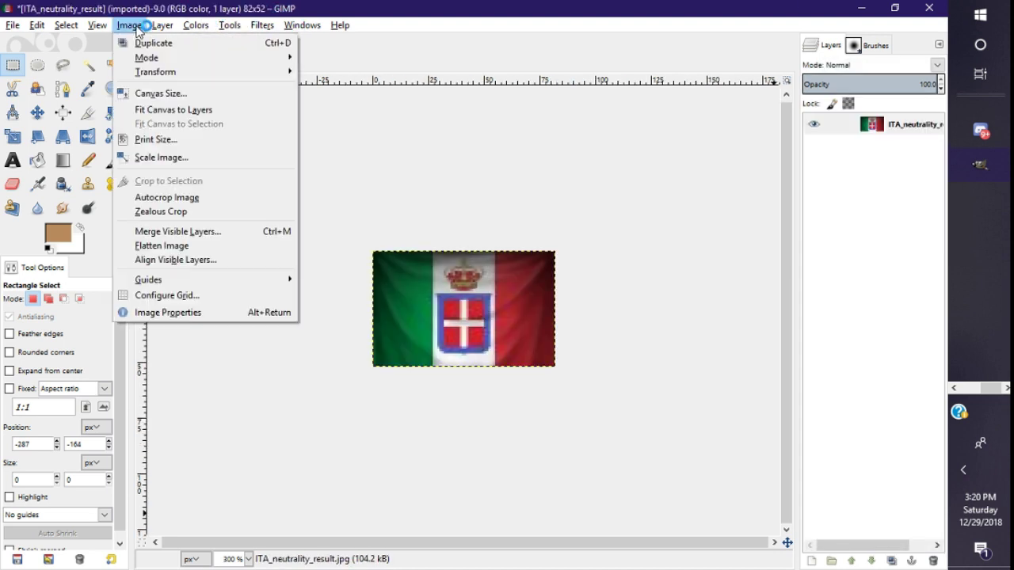
pyautogui.click(162, 158)
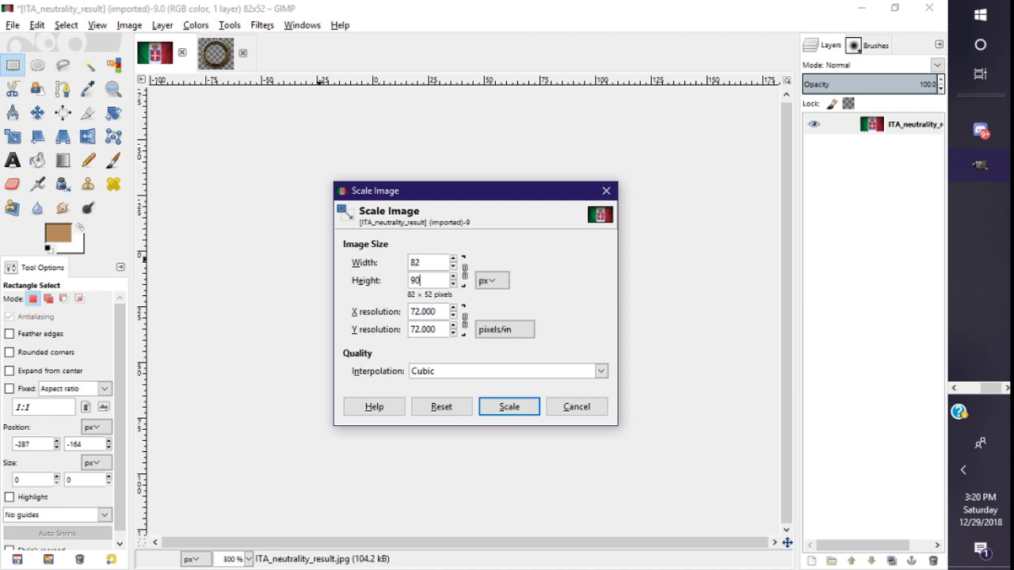
pyautogui.click(513, 408)
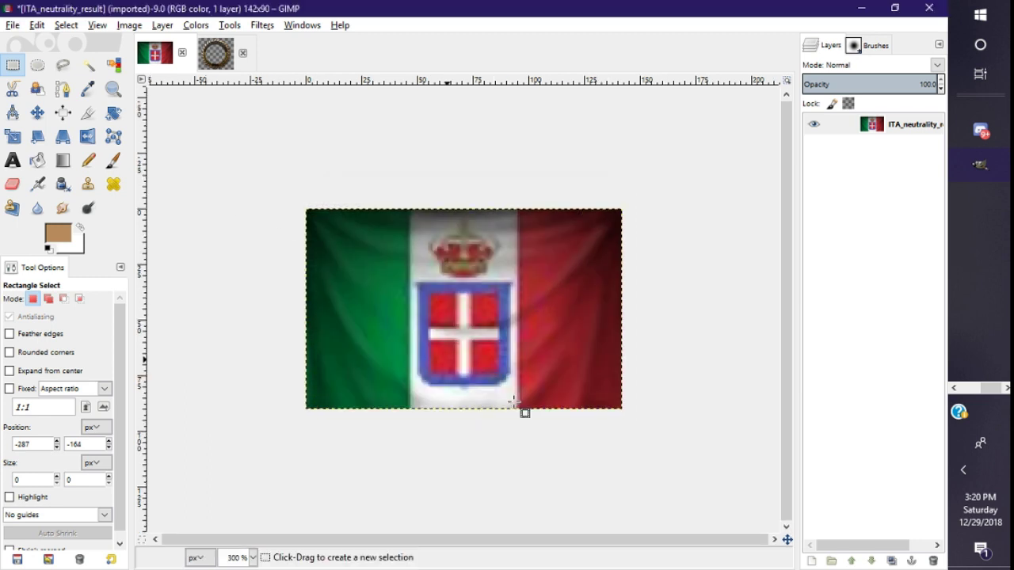
# Try the GFX8 round frame pasted over the flag image, and undo both the paste and the 90 px scaling
pyautogui.click(209, 54)
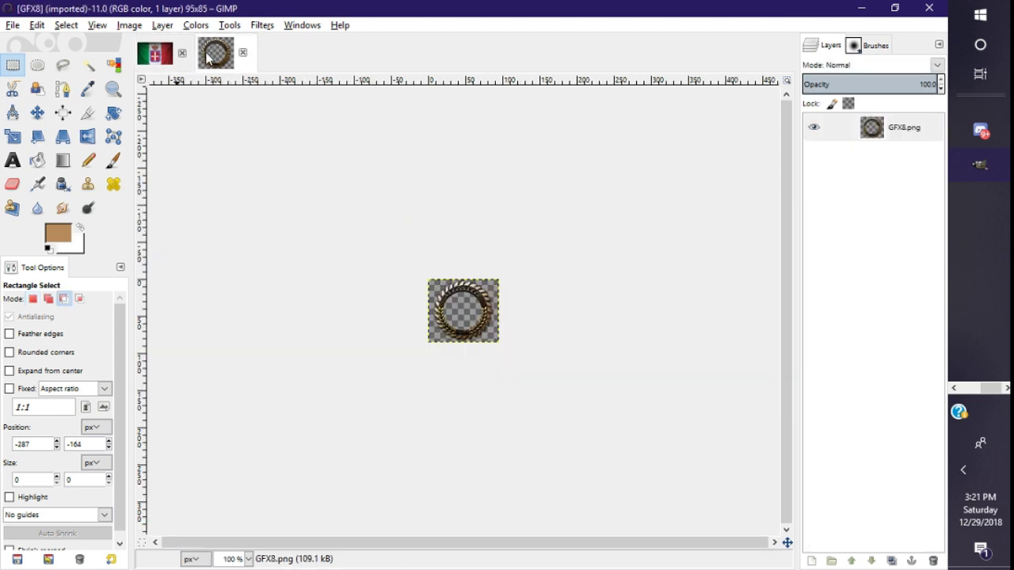
pyautogui.hotkey('ctrl', 'c')
pyautogui.click(160, 67)
pyautogui.hotkey('ctrl', 'v')
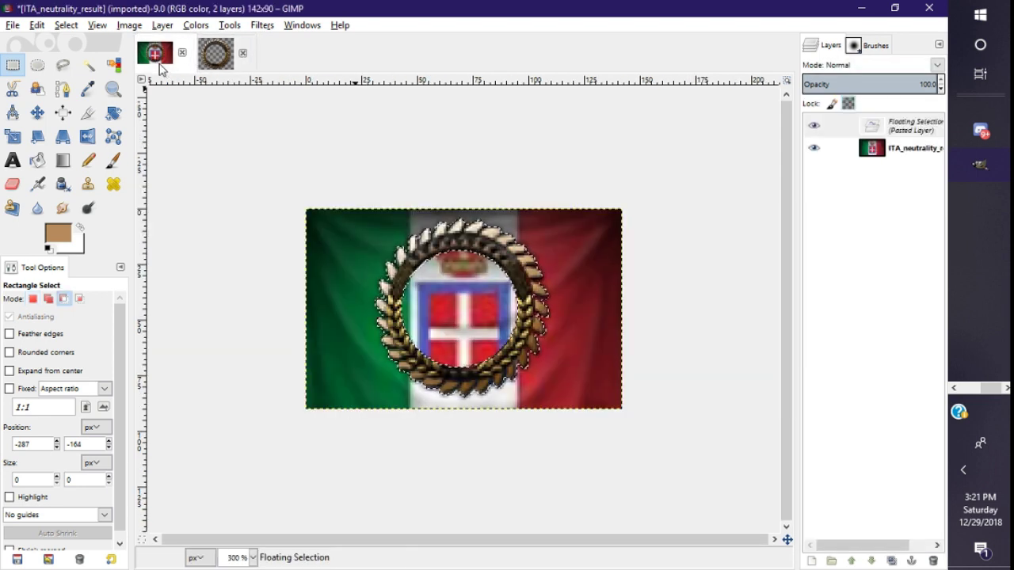
pyautogui.hotkey('ctrl', 'z')
pyautogui.hotkey('ctrl', 'z')
# Try scaling the flag image to a height of 86 px with the GFX8 frame pasted over it, and undo both changes
pyautogui.click(127, 24)
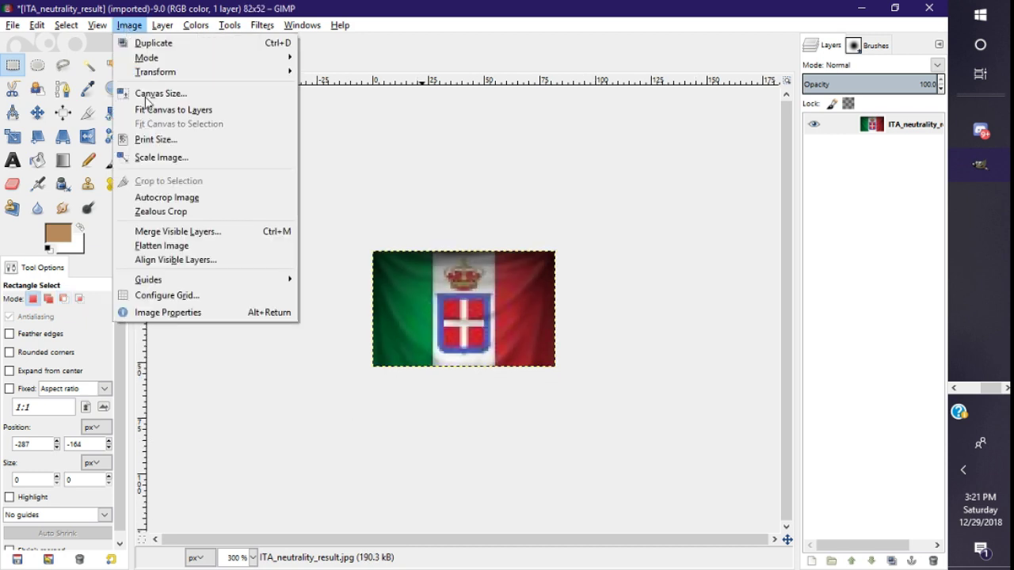
pyautogui.click(163, 156)
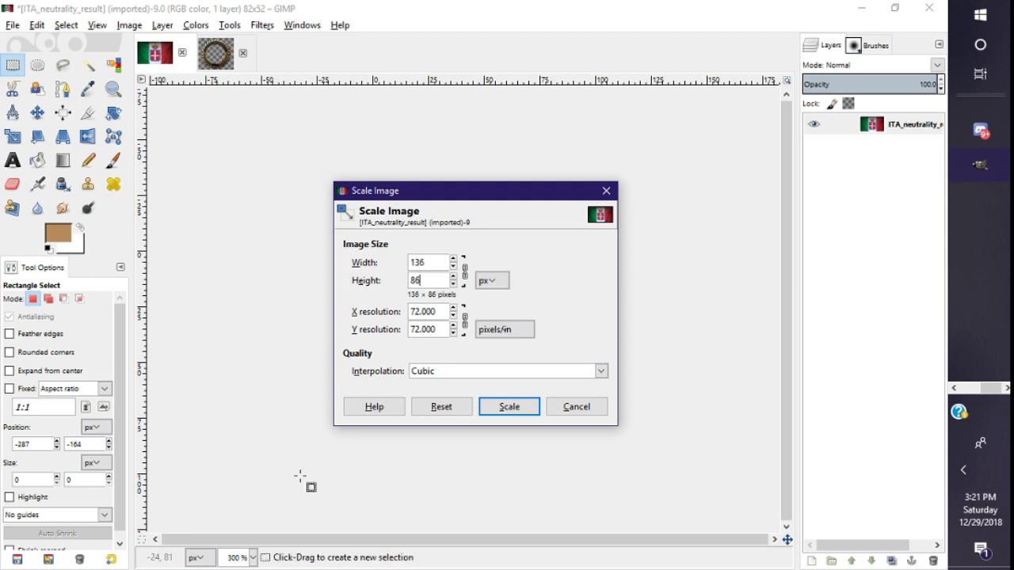
pyautogui.click(507, 406)
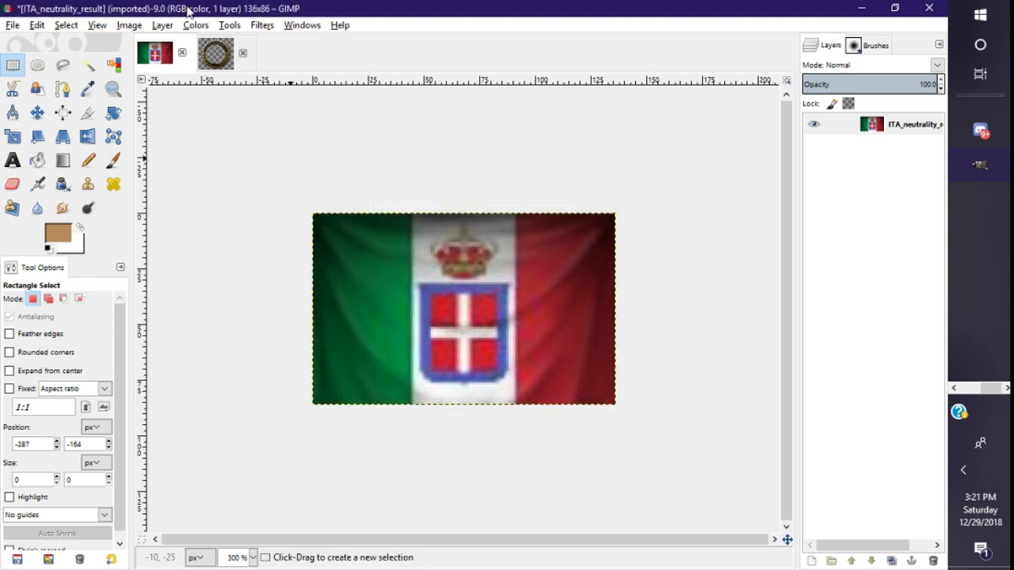
pyautogui.click(219, 57)
pyautogui.hotkey('ctrl', 'c')
pyautogui.click(155, 54)
pyautogui.hotkey('ctrl', 'v')
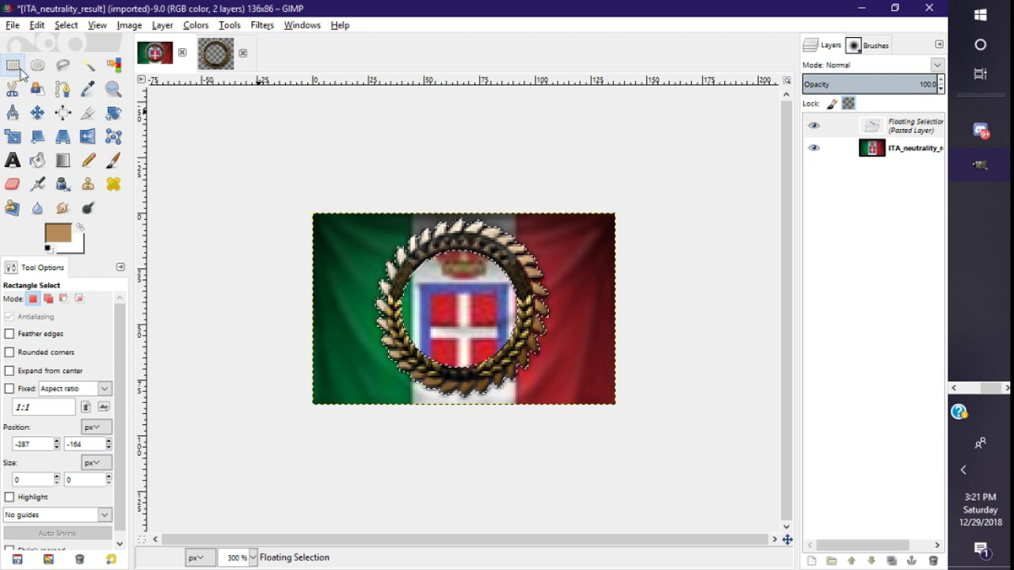
pyautogui.hotkey('ctrl', 'z')
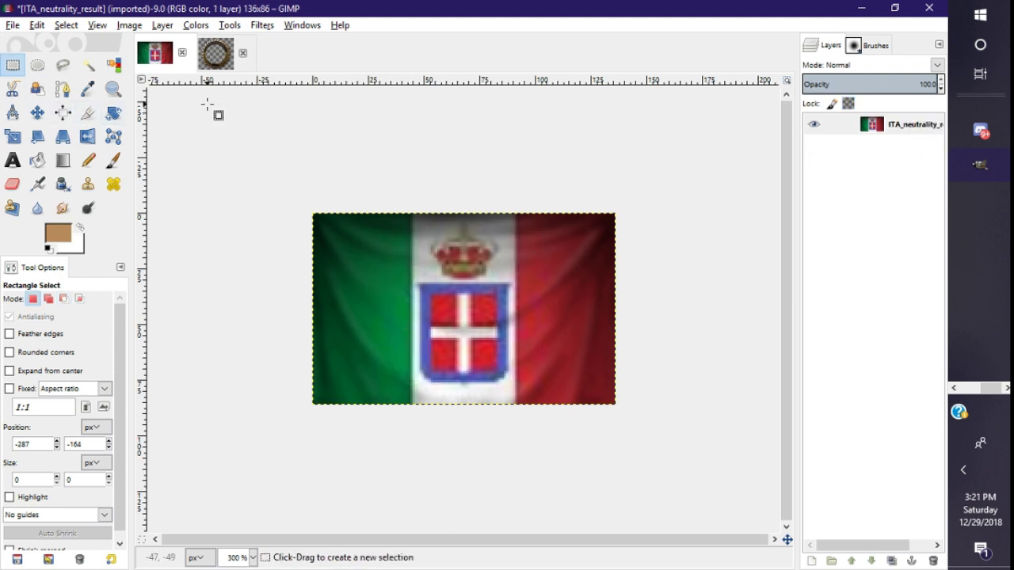
pyautogui.hotkey('ctrl', 'z')
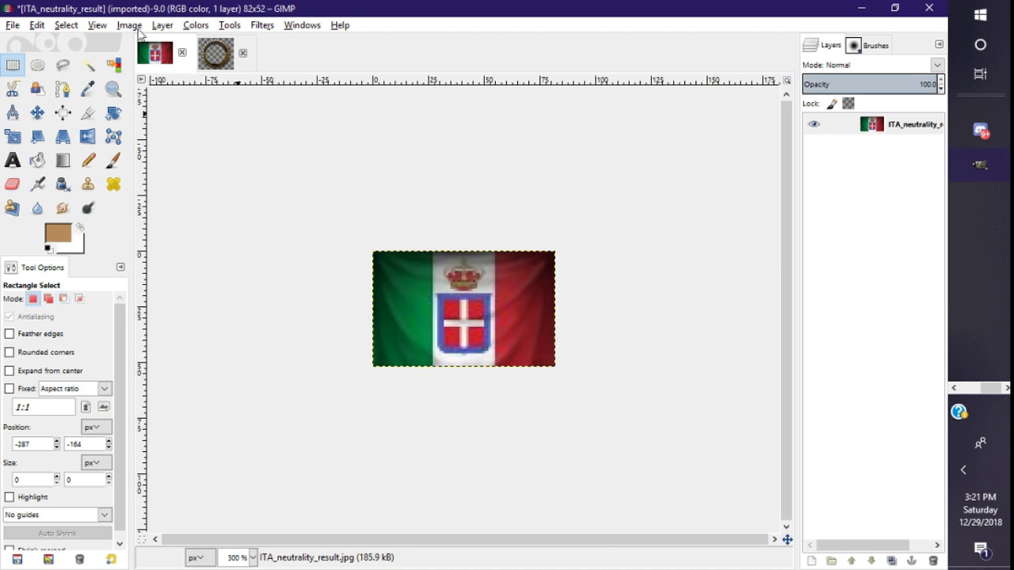
# Scale the ITA_neutrality_result flag image to a height of 60 px, keeping its proportions
pyautogui.click(123, 25)
pyautogui.click(158, 157)
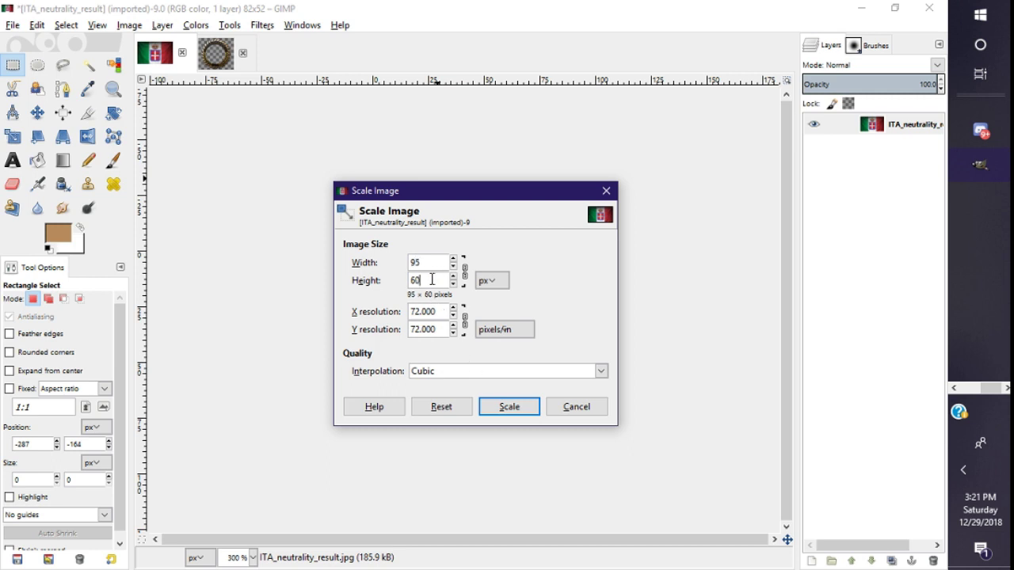
pyautogui.click(509, 406)
# Copy the GFX8 round frame onto the resized flag image and anchor it
pyautogui.click(214, 53)
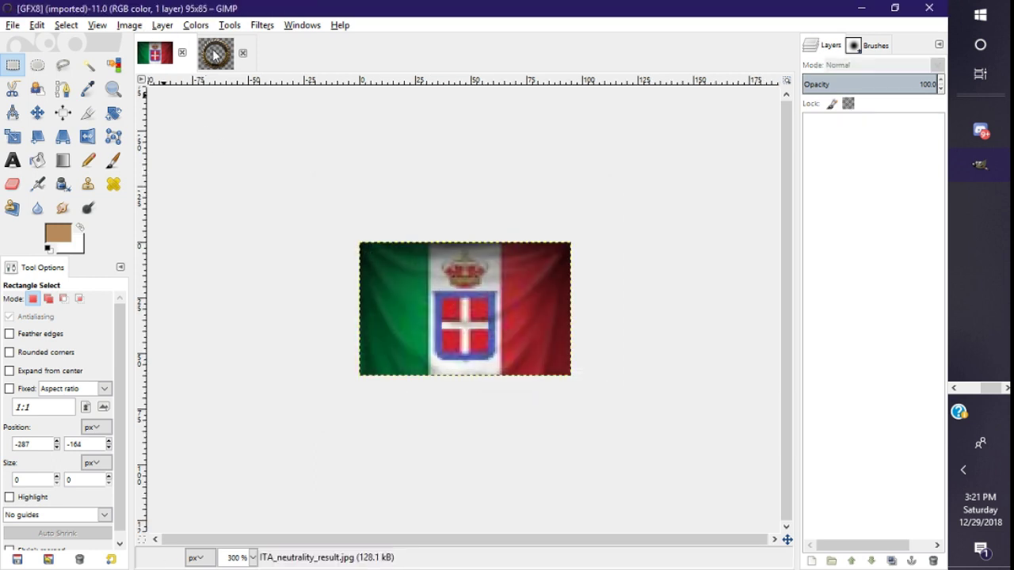
pyautogui.hotkey('ctrl', 'c')
pyautogui.click(154, 52)
pyautogui.hotkey('ctrl', 'v')
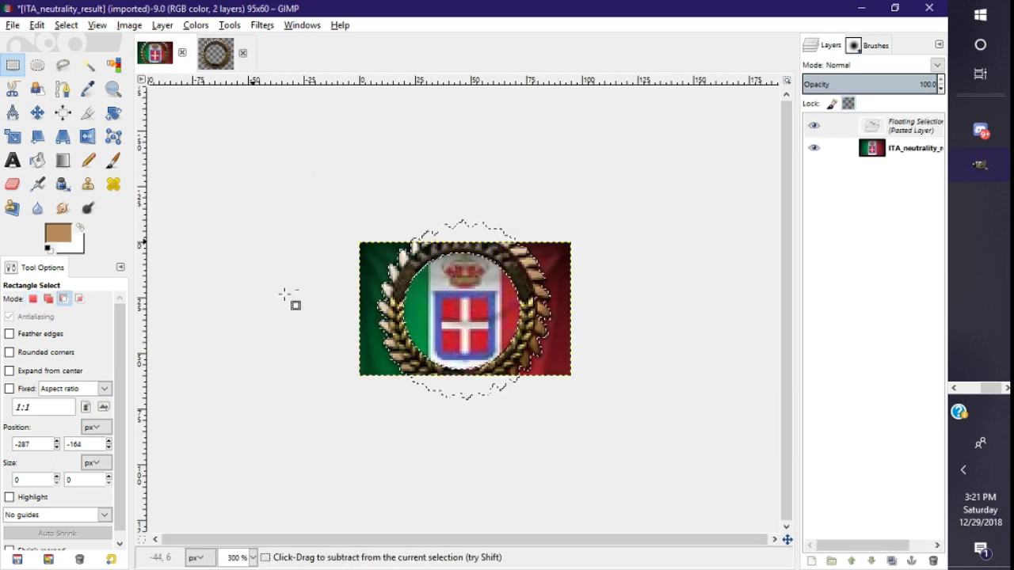
pyautogui.press('+')
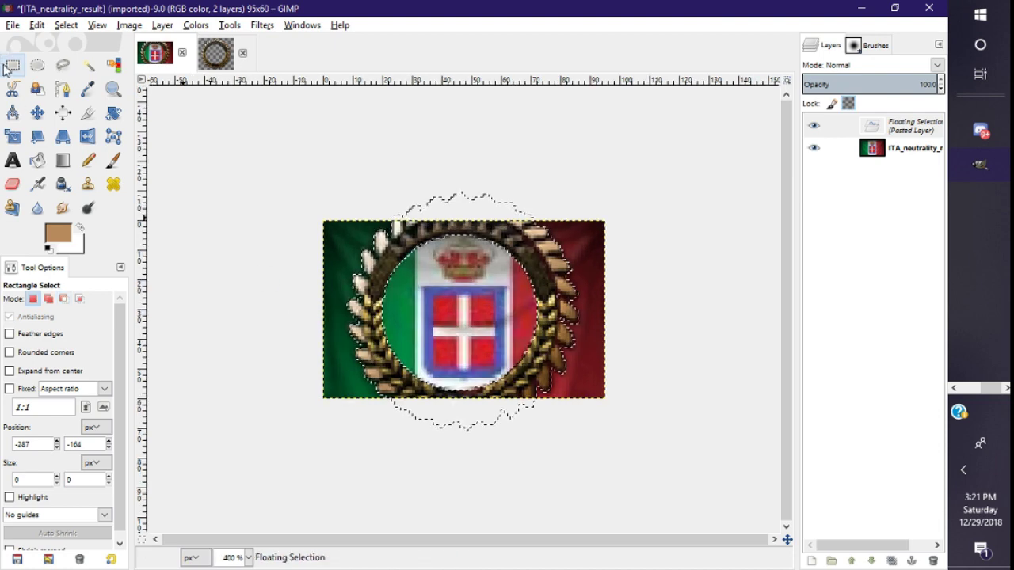
pyautogui.click(247, 153)
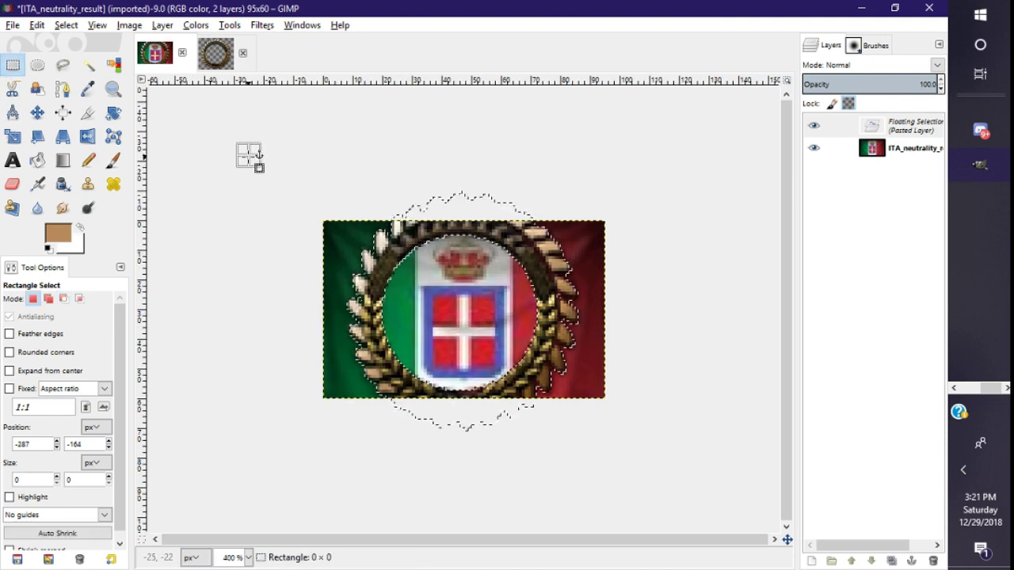
# Outline the circular flag area inside the wreath ring with a closed Free Select polygon following the ring's inner edge
pyautogui.click(62, 65)
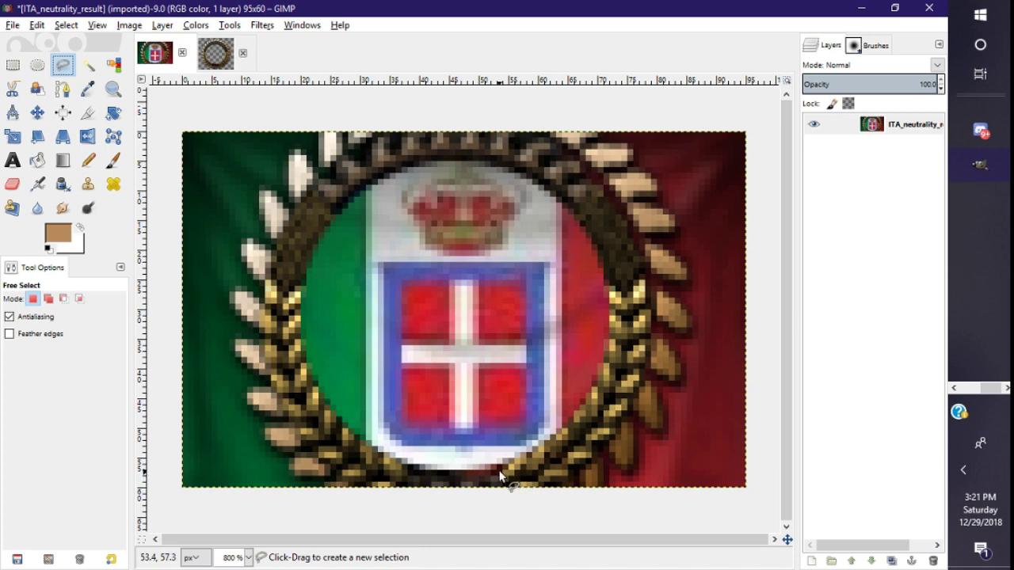
pyautogui.click(496, 461)
pyautogui.click(555, 434)
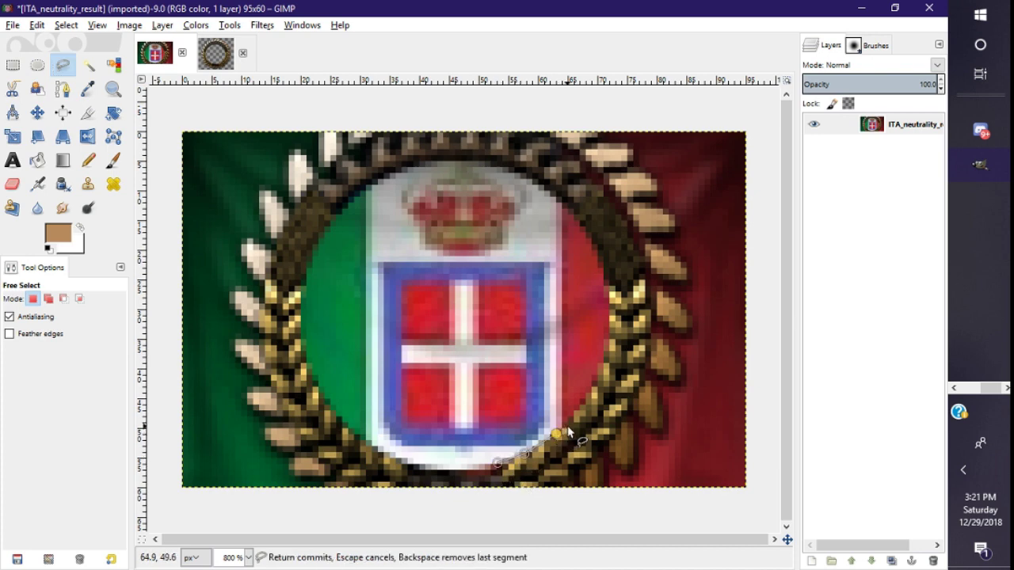
pyautogui.click(603, 353)
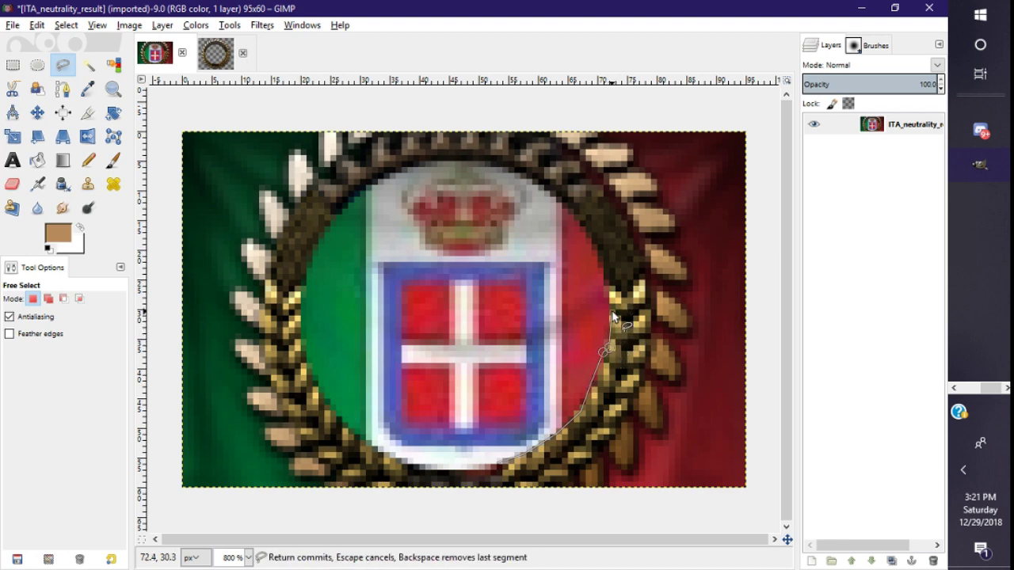
pyautogui.click(612, 311)
pyautogui.click(593, 245)
pyautogui.click(561, 203)
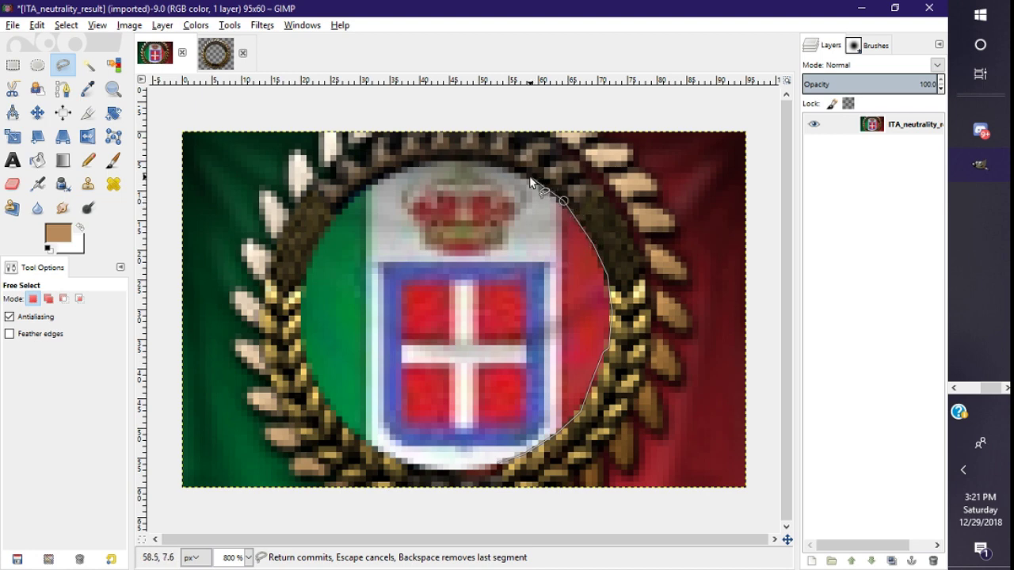
pyautogui.click(530, 176)
pyautogui.click(442, 157)
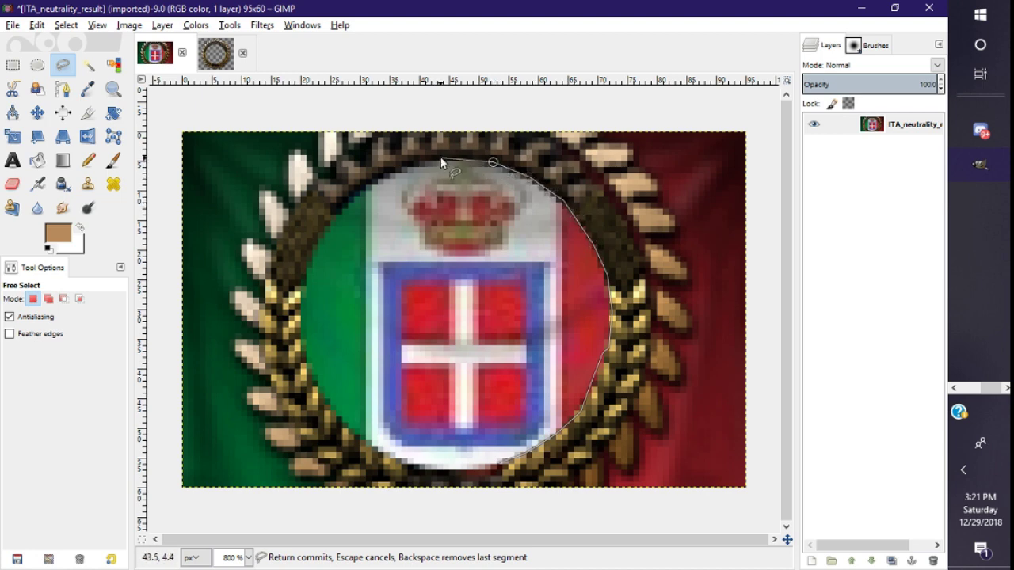
pyautogui.click(381, 176)
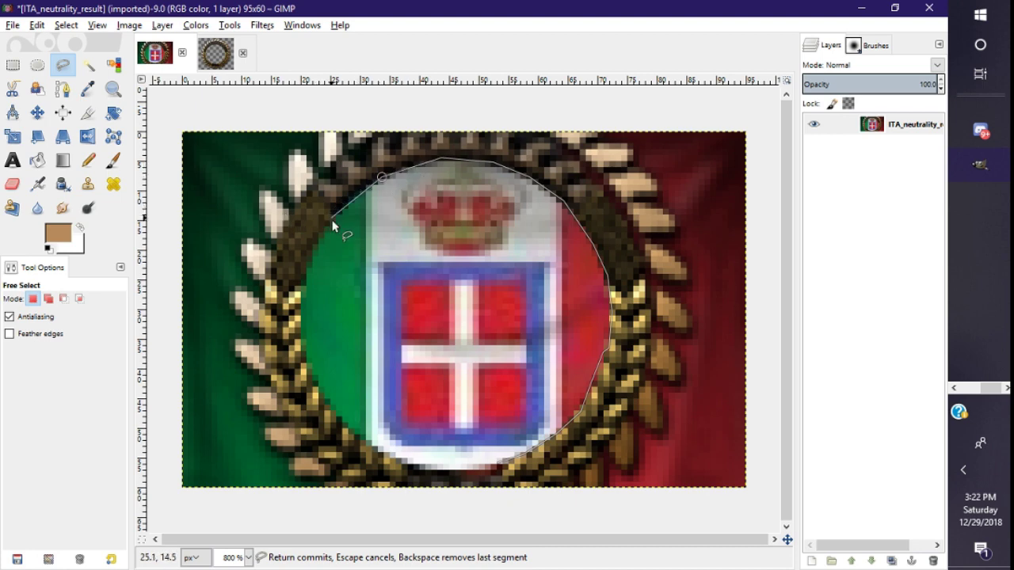
pyautogui.click(331, 217)
pyautogui.click(306, 271)
pyautogui.click(300, 301)
pyautogui.click(301, 346)
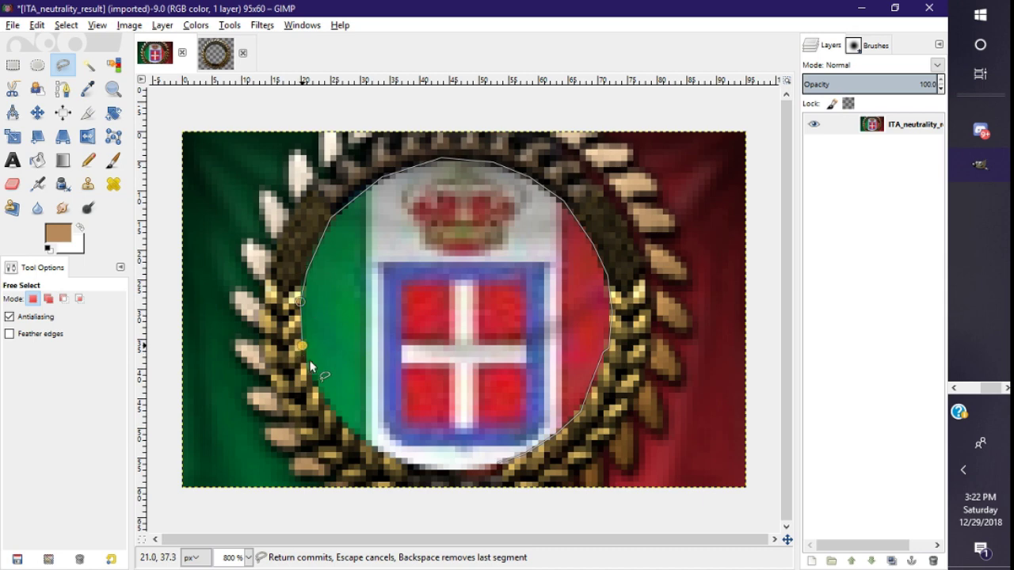
pyautogui.click(312, 379)
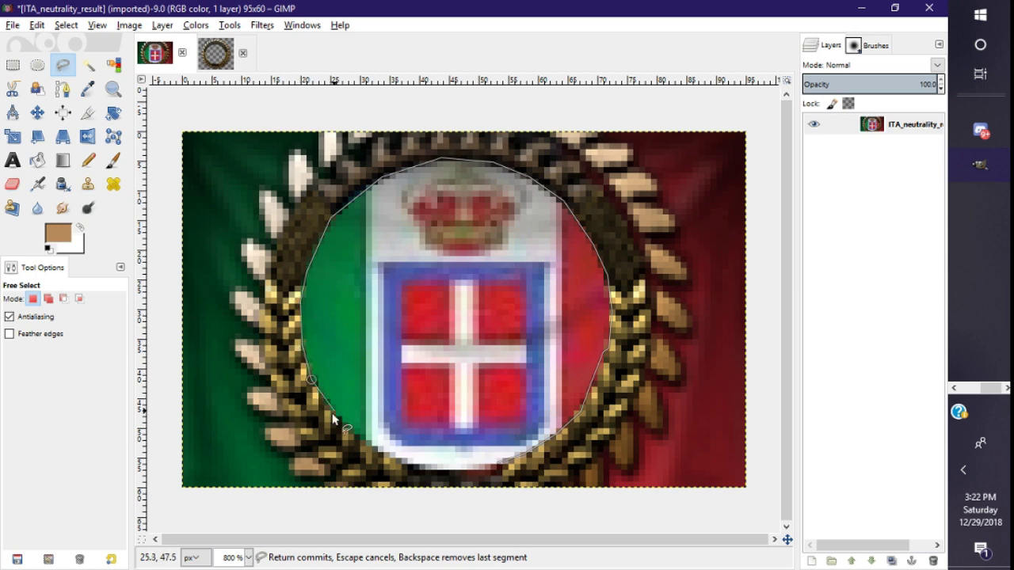
pyautogui.click(359, 437)
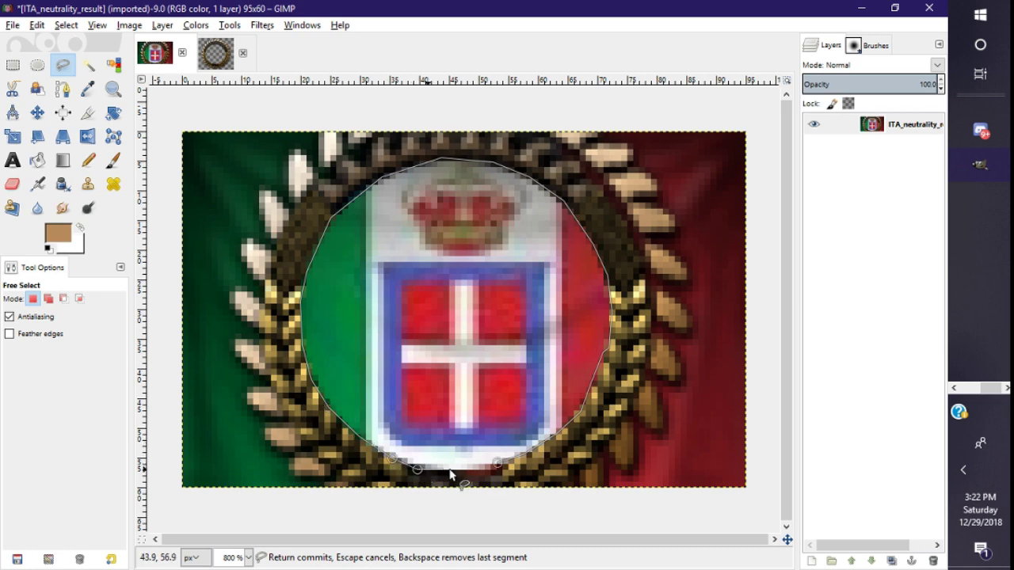
pyautogui.click(496, 462)
pyautogui.click(521, 457)
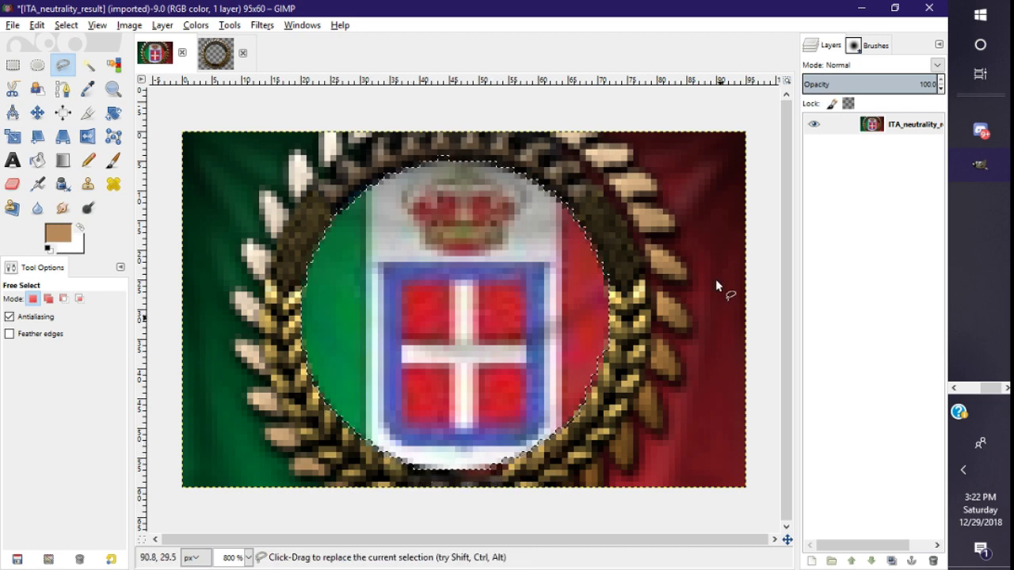
# Copy the selected flag circle and paste it into the GFX8 frame image
pyautogui.hotkey('ctrl', 'c')
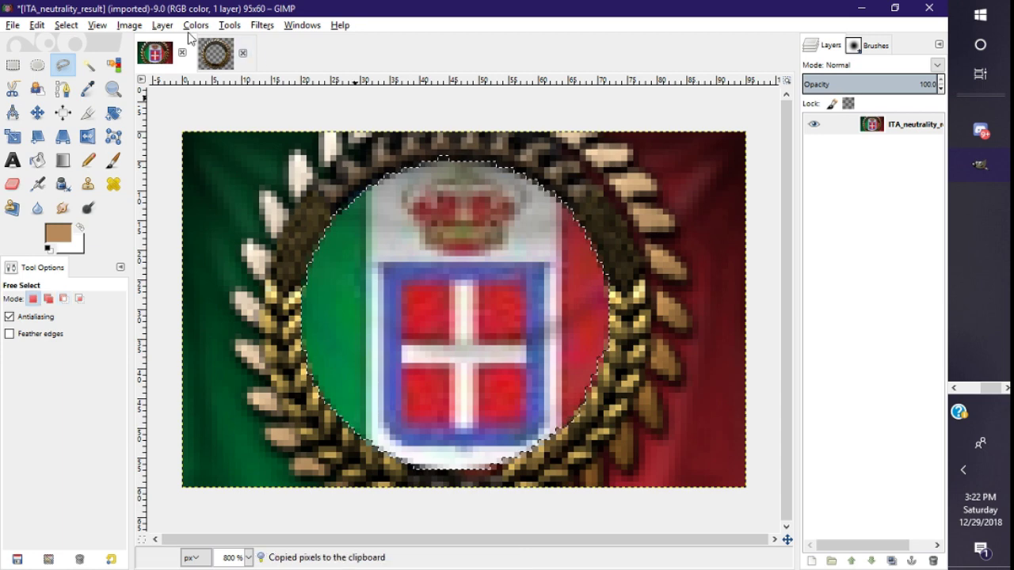
pyautogui.click(216, 55)
pyautogui.hotkey('ctrl', 'v')
pyautogui.keyDown('ctrl'); pyautogui.scroll(5, 492, 355); pyautogui.keyUp('ctrl')
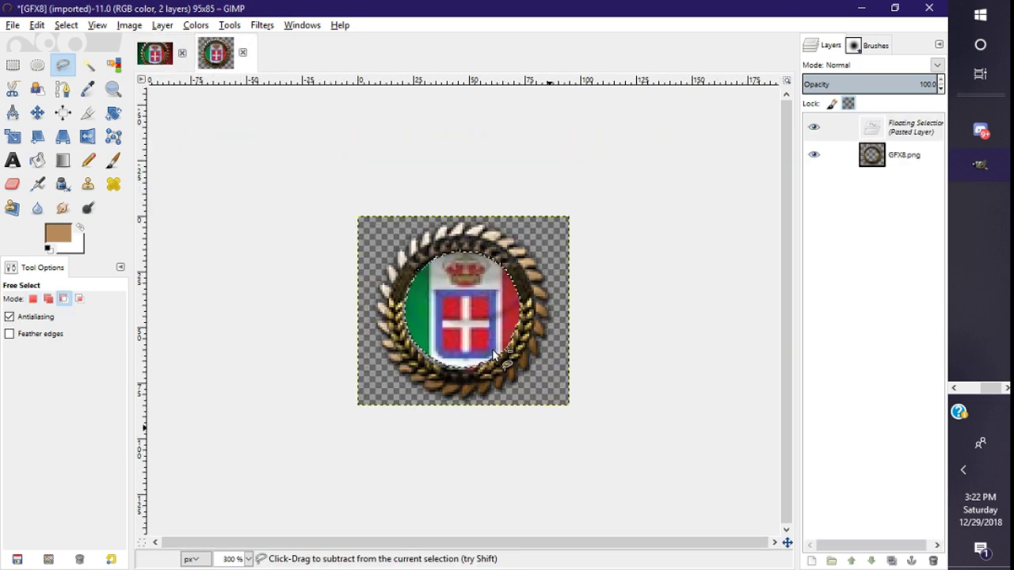
pyautogui.scroll(2, 492, 342)
pyautogui.scroll(-4, 491, 340)
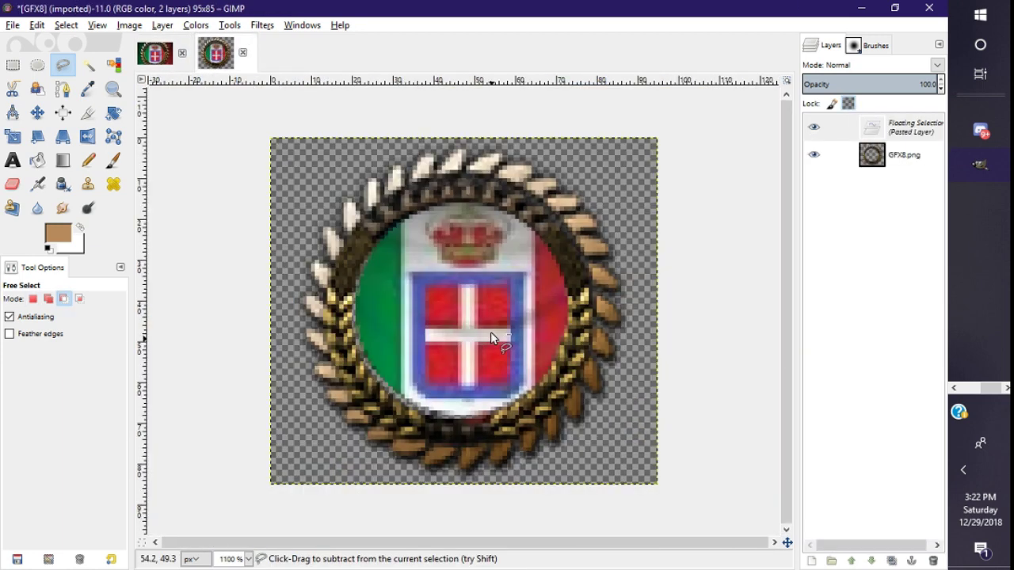
pyautogui.scroll(1, 464, 312)
pyautogui.scroll(2, 463, 311)
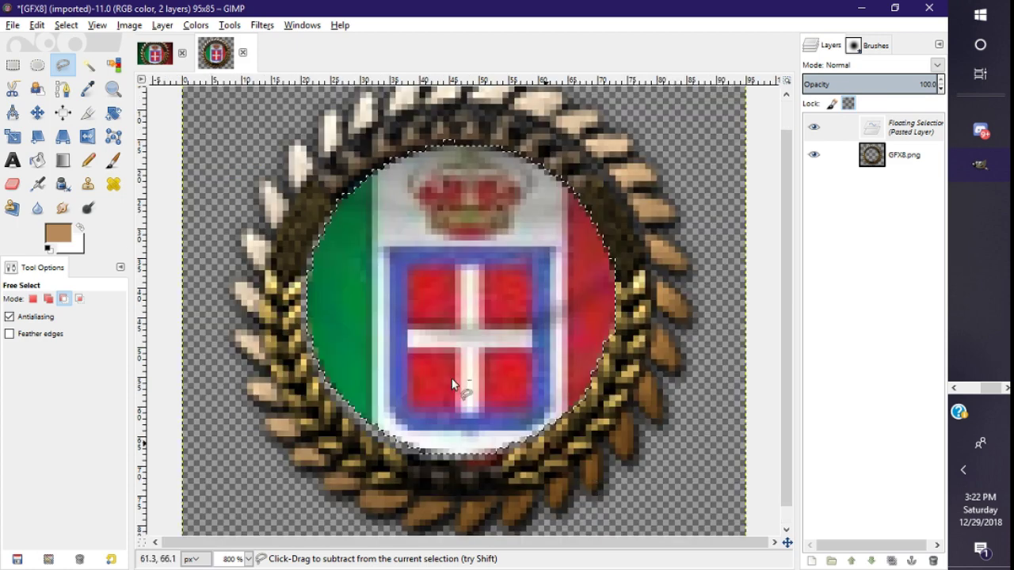
# Scale the pasted flag circle to 54 × 54 px and anchor it to the GFX8 frame
pyautogui.click(11, 136)
pyautogui.click(334, 405)
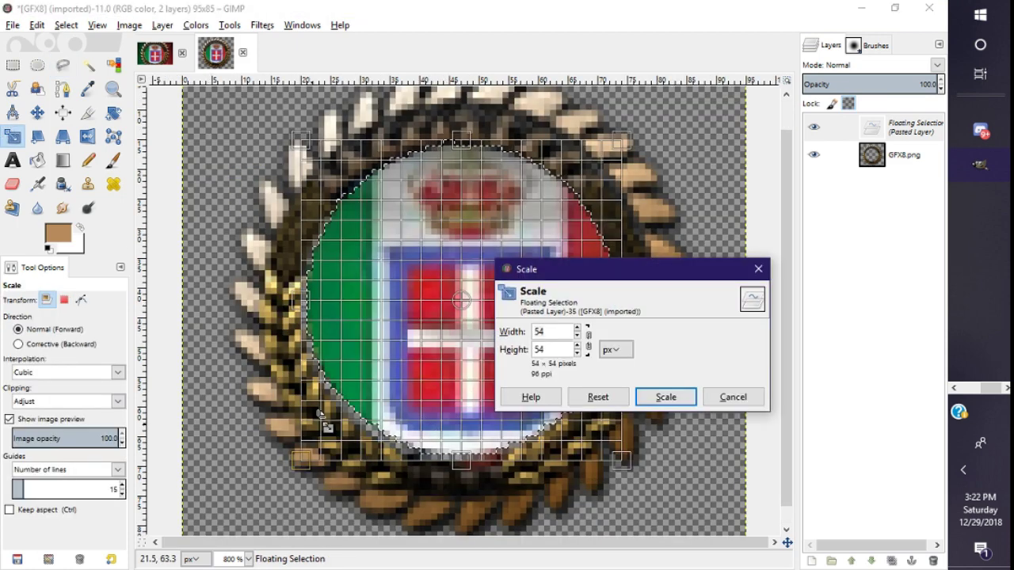
pyautogui.click(649, 398)
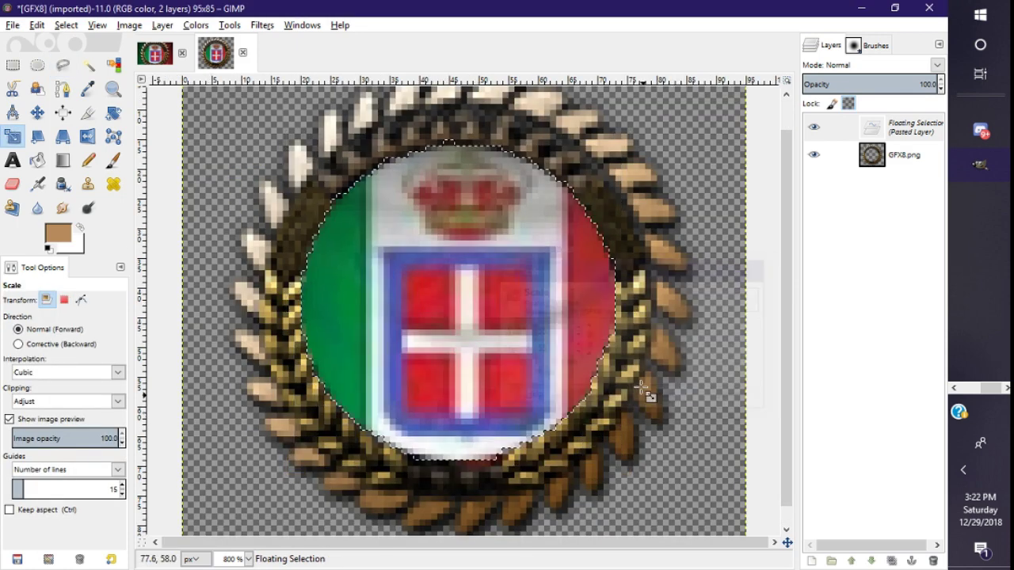
pyautogui.click(12, 65)
pyautogui.click(227, 150)
pyautogui.press('1')
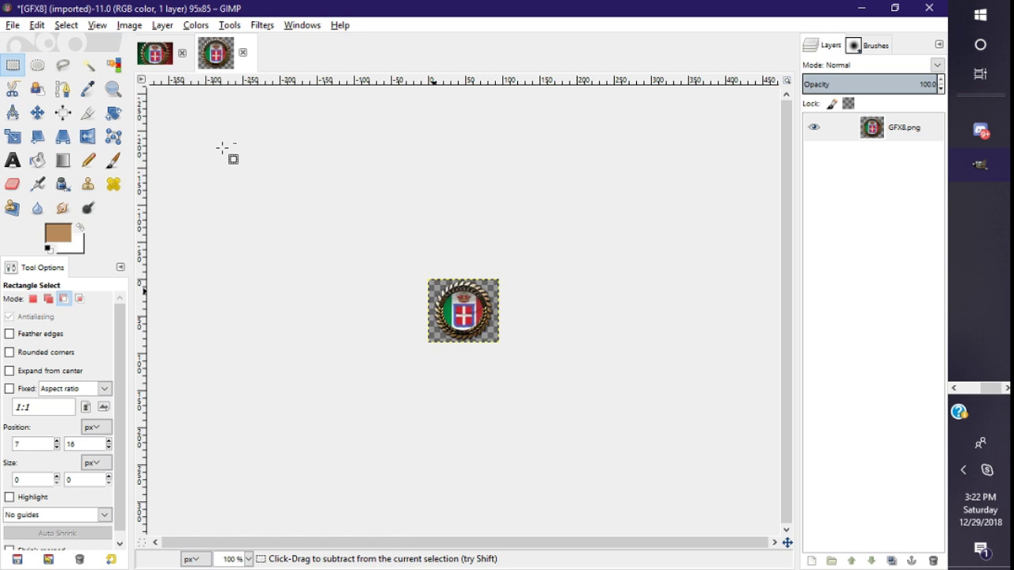
# Bring the flag circle back as a floating selection, nudge it slightly inside the wreath ring, and anchor it
pyautogui.hotkey('ctrl', 'v')
pyautogui.press('3')
pyautogui.moveTo(518, 281); pyautogui.dragTo(516, 286)
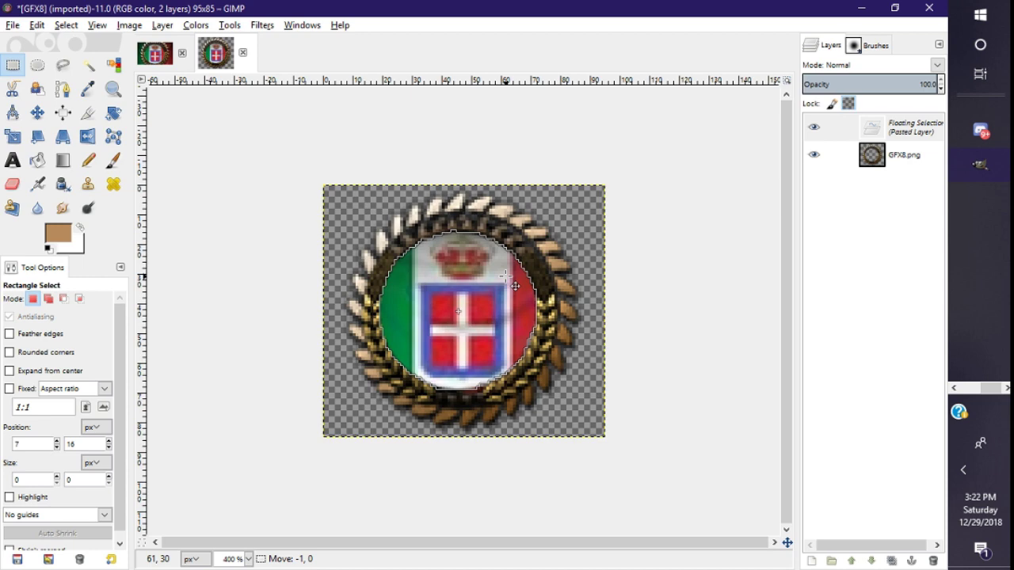
pyautogui.hotkey('ctrl', 'h')
pyautogui.scroll(-10, 600, 169)
pyautogui.hotkey('shift', 'ctrl', 'j')
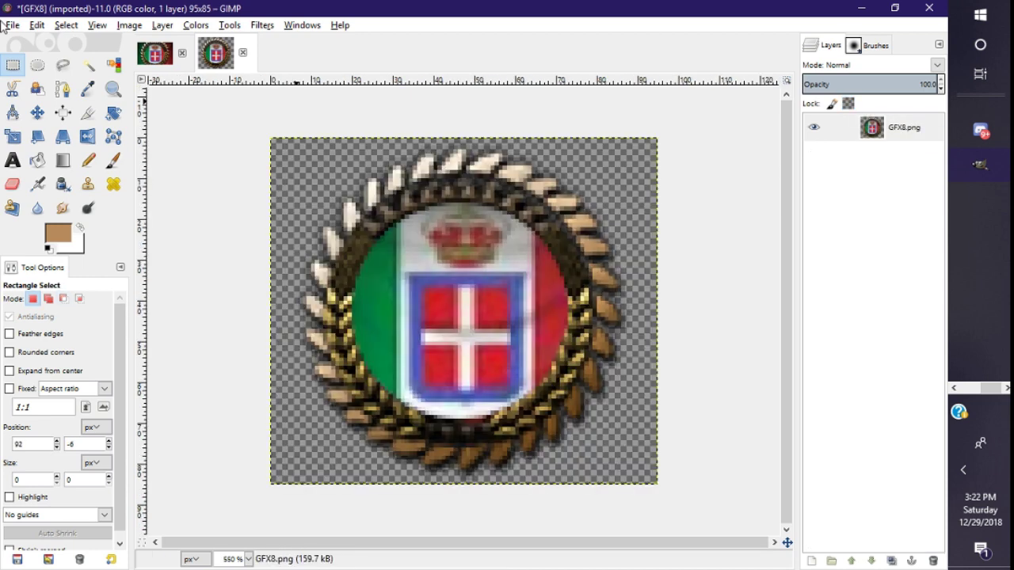
# Preview the images in the Icon_Focuses folder to find a suitable figure for the framed flag
pyautogui.hotkey('ctrl', 'o')
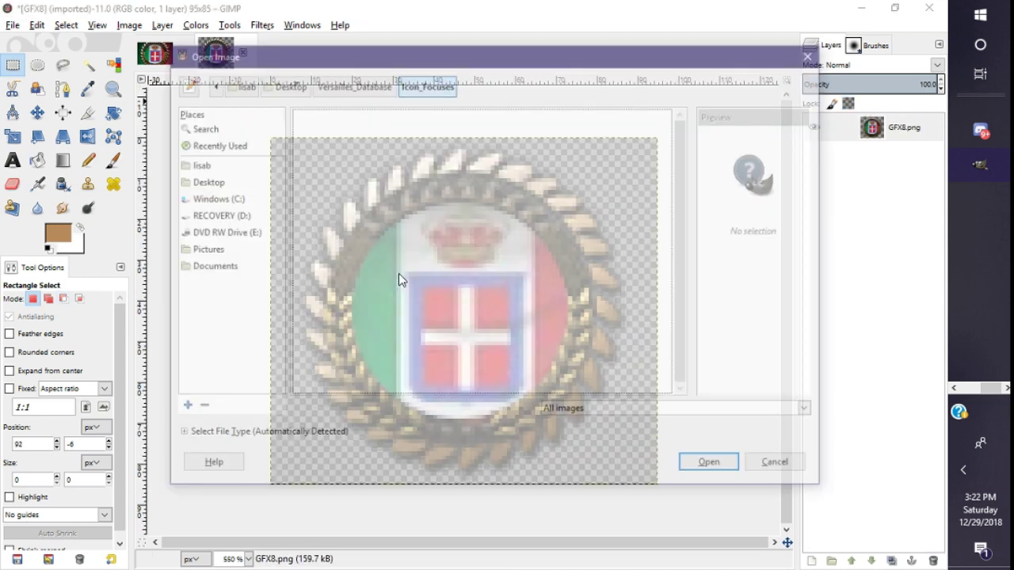
pyautogui.scroll(1, 349, 246)
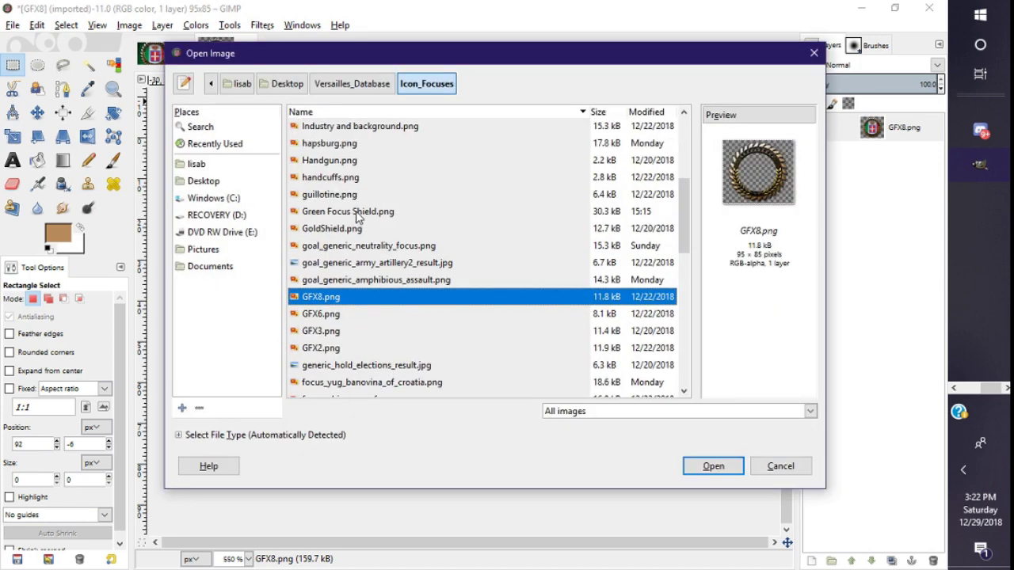
pyautogui.click(351, 247)
pyautogui.click(345, 177)
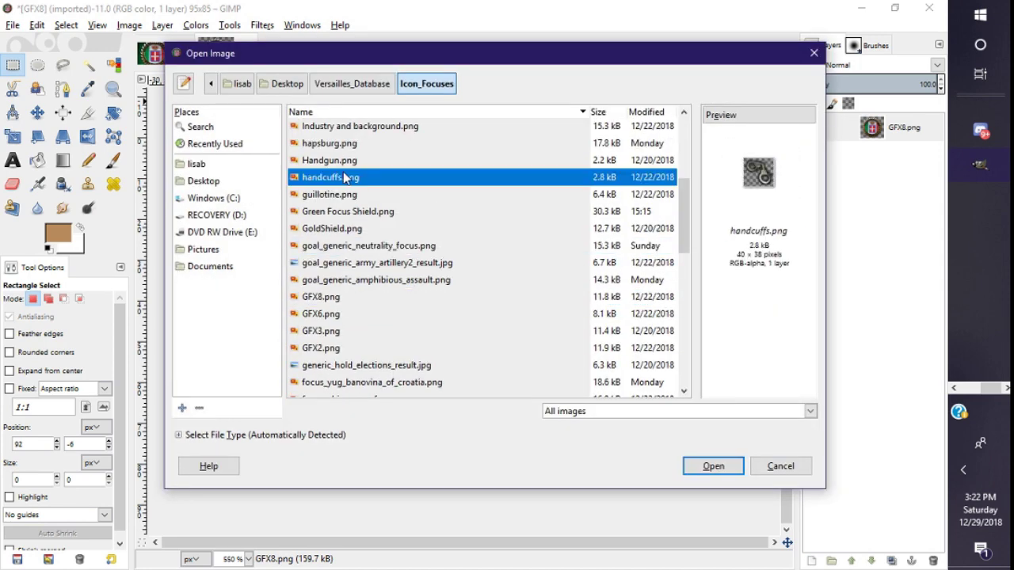
pyautogui.click(344, 160)
pyautogui.click(341, 112)
pyautogui.click(336, 143)
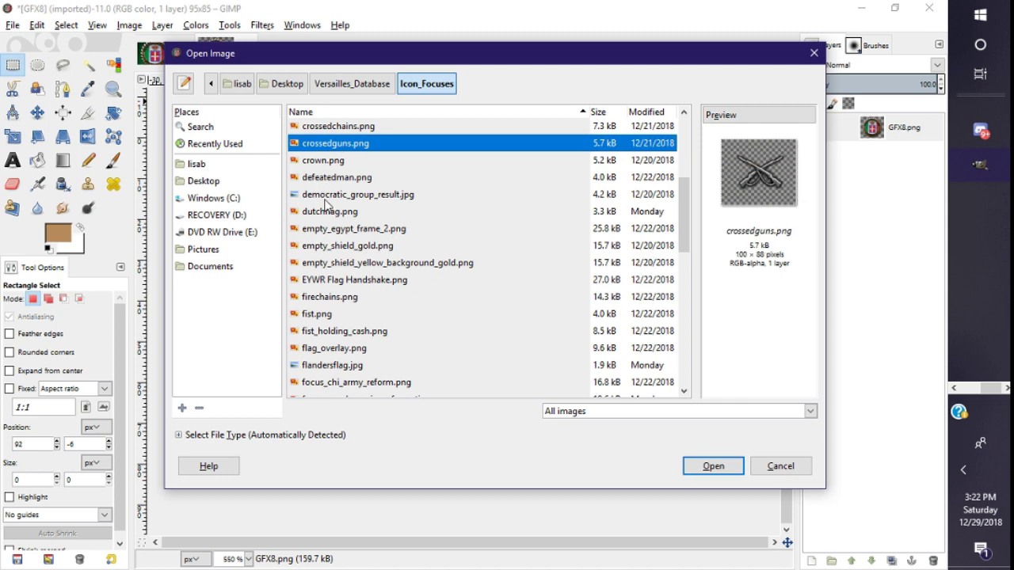
pyautogui.click(341, 296)
pyautogui.click(342, 313)
pyautogui.click(353, 333)
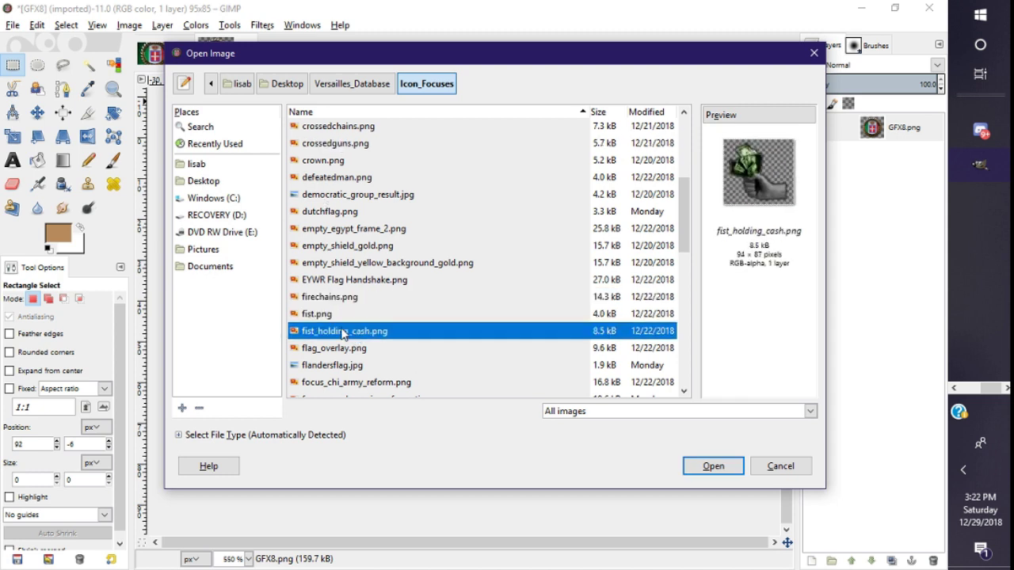
pyautogui.click(419, 352)
pyautogui.click(419, 369)
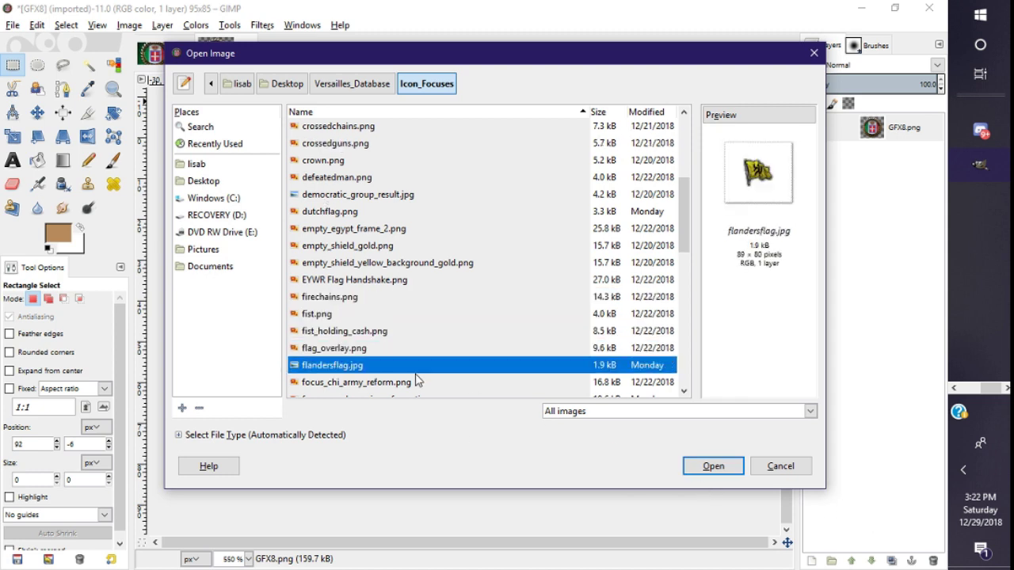
pyautogui.click(418, 383)
pyautogui.scroll(-5, 419, 388)
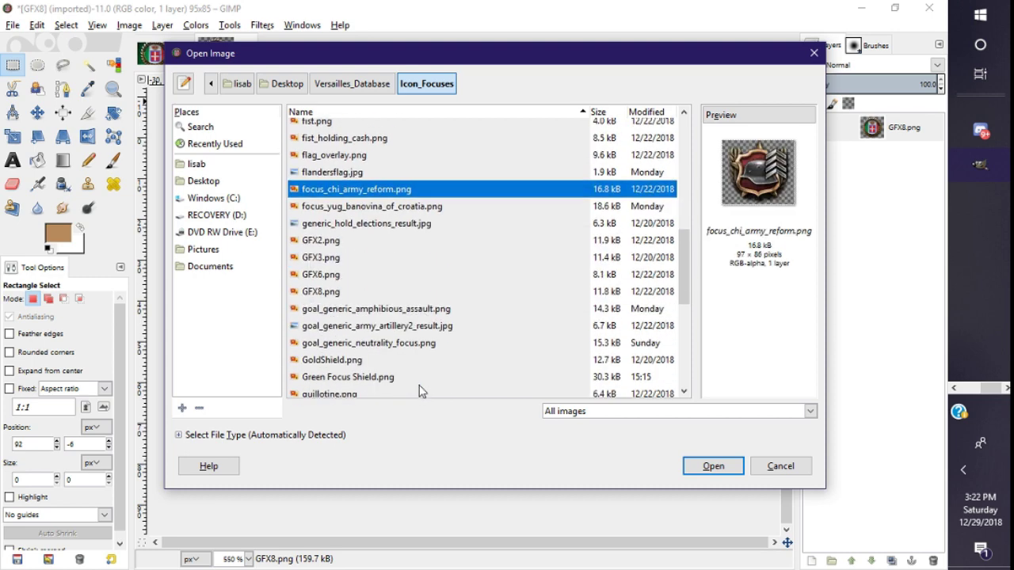
pyautogui.click(301, 343)
pyautogui.click(346, 326)
pyautogui.click(346, 309)
pyautogui.click(335, 291)
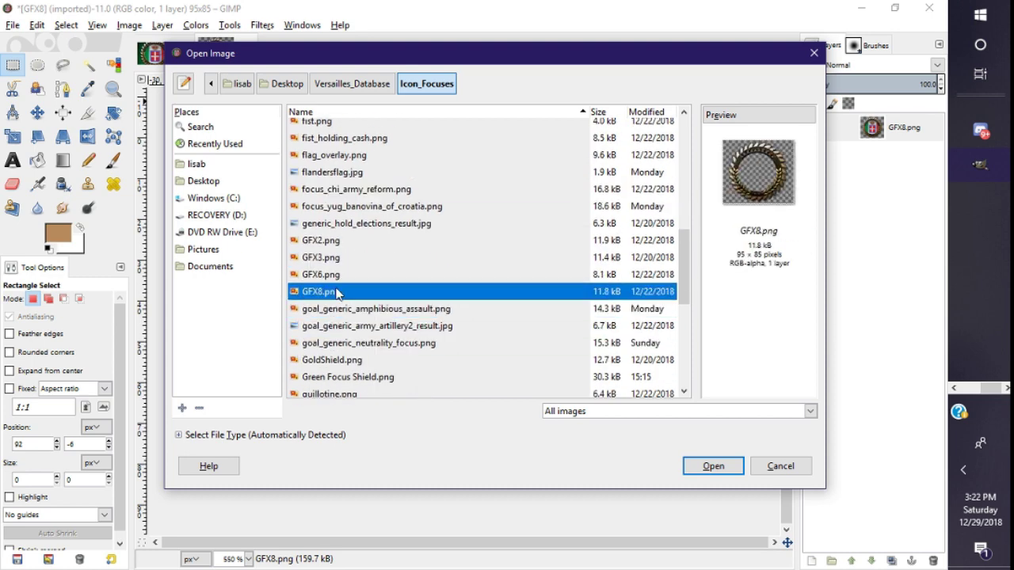
pyautogui.click(336, 263)
pyautogui.scroll(-4, 338, 286)
pyautogui.click(338, 294)
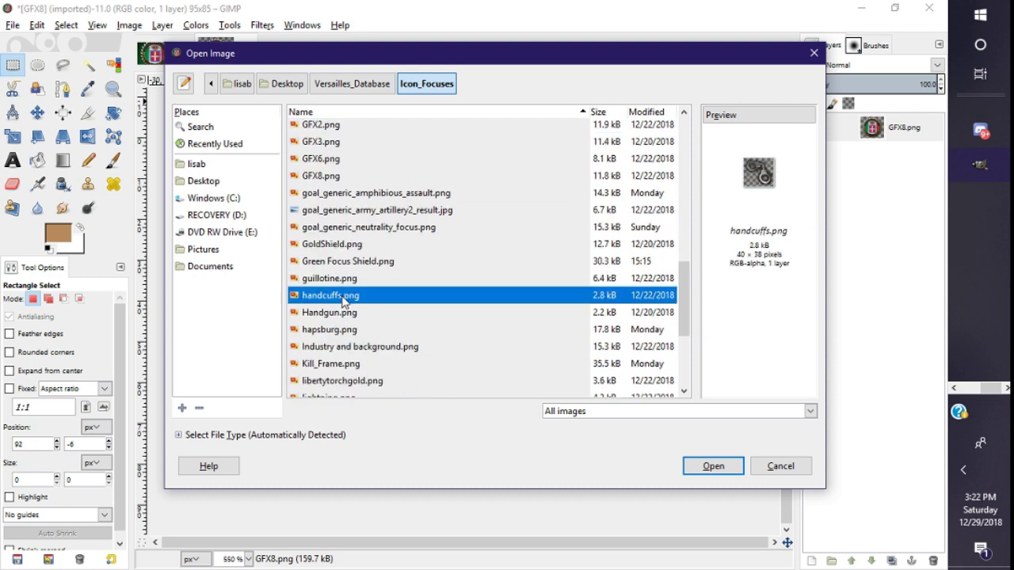
pyautogui.click(339, 310)
pyautogui.click(341, 344)
pyautogui.scroll(-3, 342, 349)
pyautogui.click(333, 264)
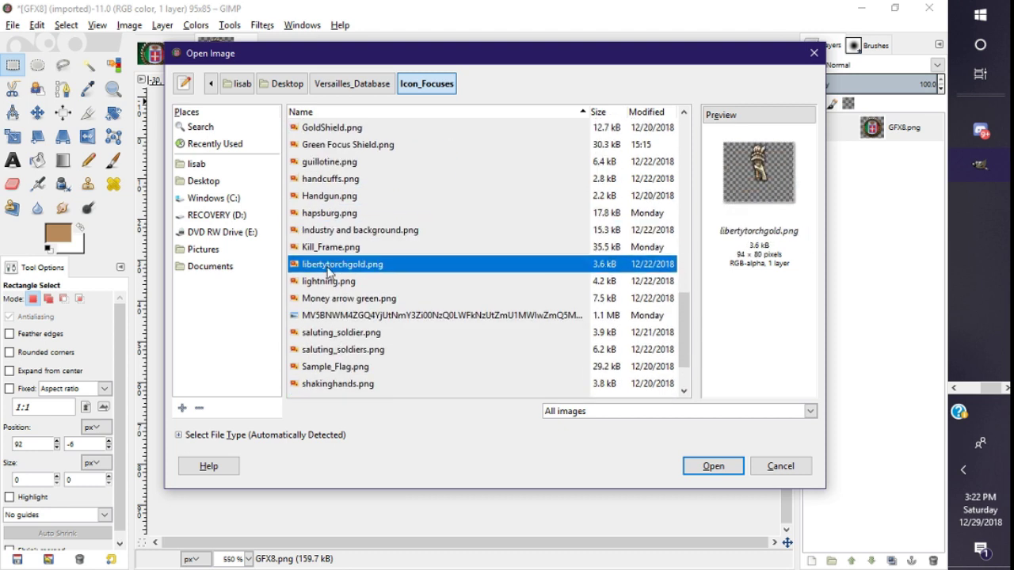
pyautogui.click(332, 282)
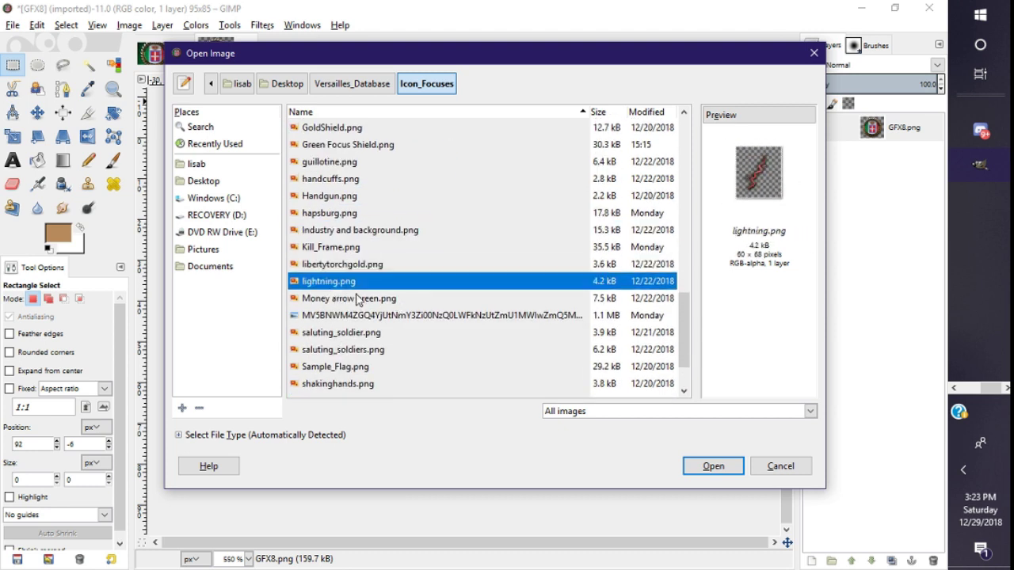
pyautogui.click(334, 264)
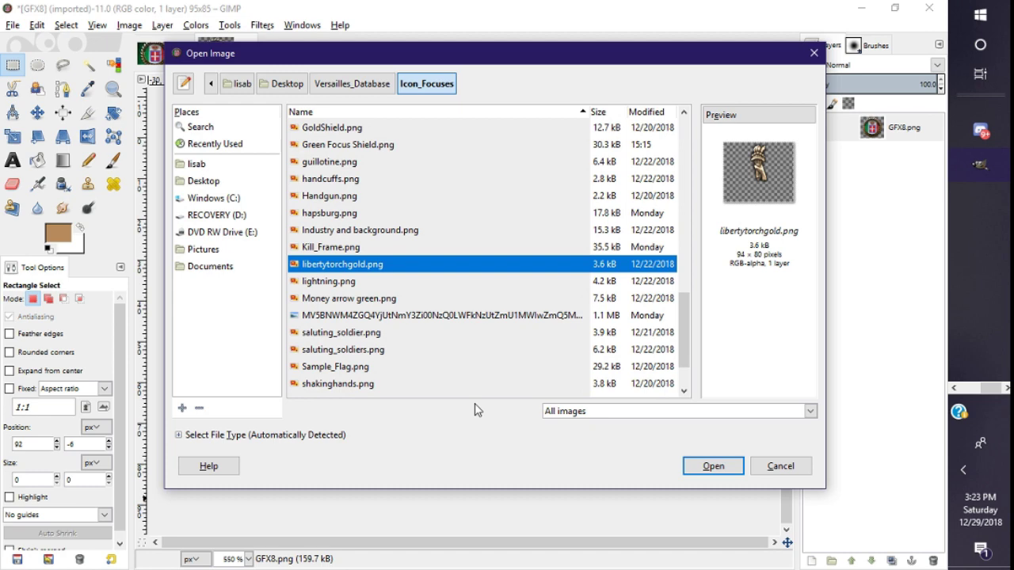
# Open saluting_soldiers.png and paste a copy of the soldiers into the GFX8 image
pyautogui.click(369, 349)
pyautogui.click(715, 466)
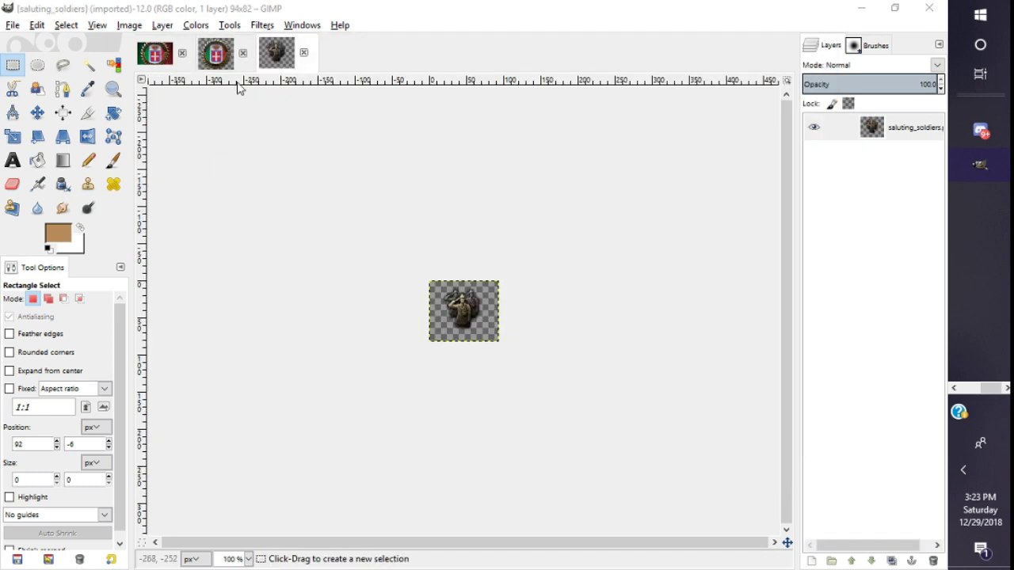
pyautogui.click(216, 54)
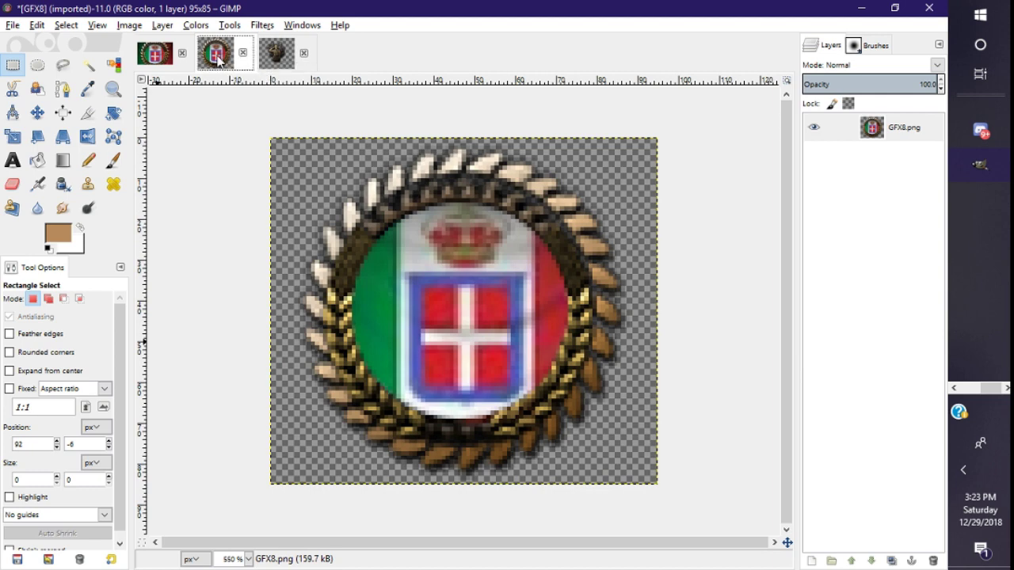
pyautogui.hotkey('ctrl', 'v')
pyautogui.hotkey('ctrl', 'h')
pyautogui.click(276, 53)
pyautogui.hotkey('ctrl', 'c')
pyautogui.click(216, 49)
pyautogui.hotkey('ctrl', 'v')
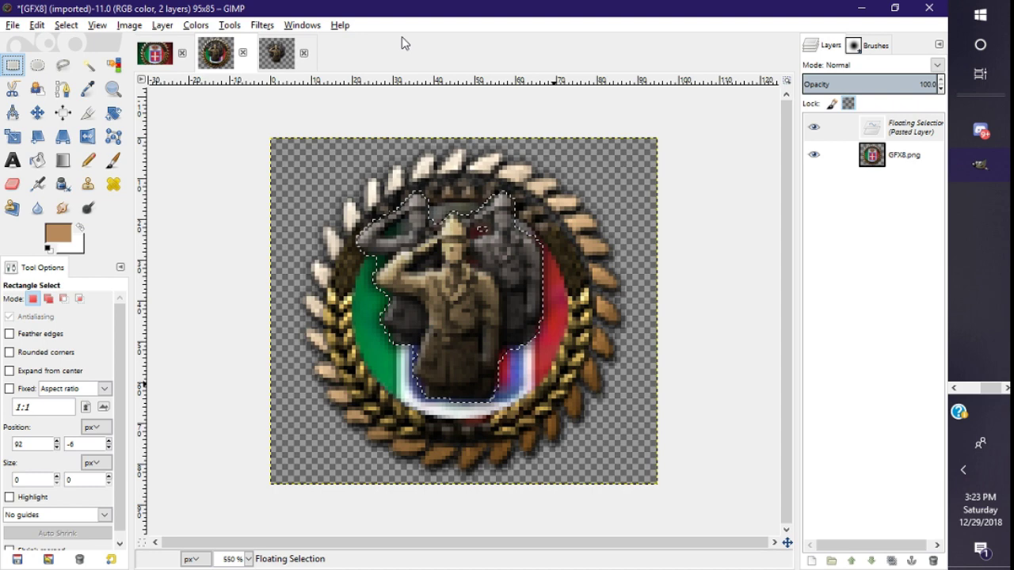
# Move the pasted soldiers lower over the flag circle and scale the floating selection to 89 × 73 px
pyautogui.moveTo(477, 290); pyautogui.dragTo(482, 316)
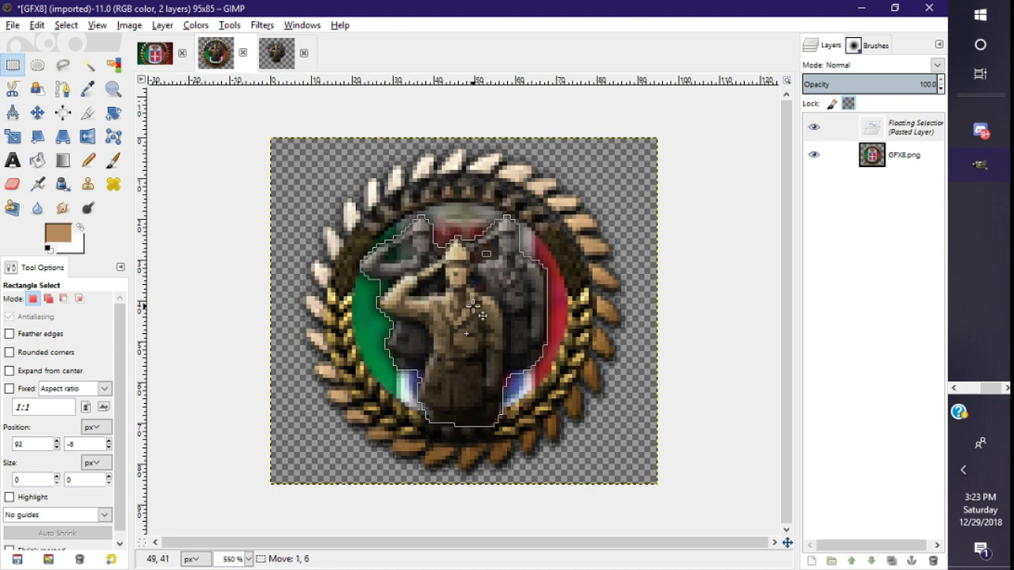
pyautogui.click(13, 136)
pyautogui.click(392, 309)
pyautogui.moveTo(298, 223); pyautogui.dragTo(319, 263)
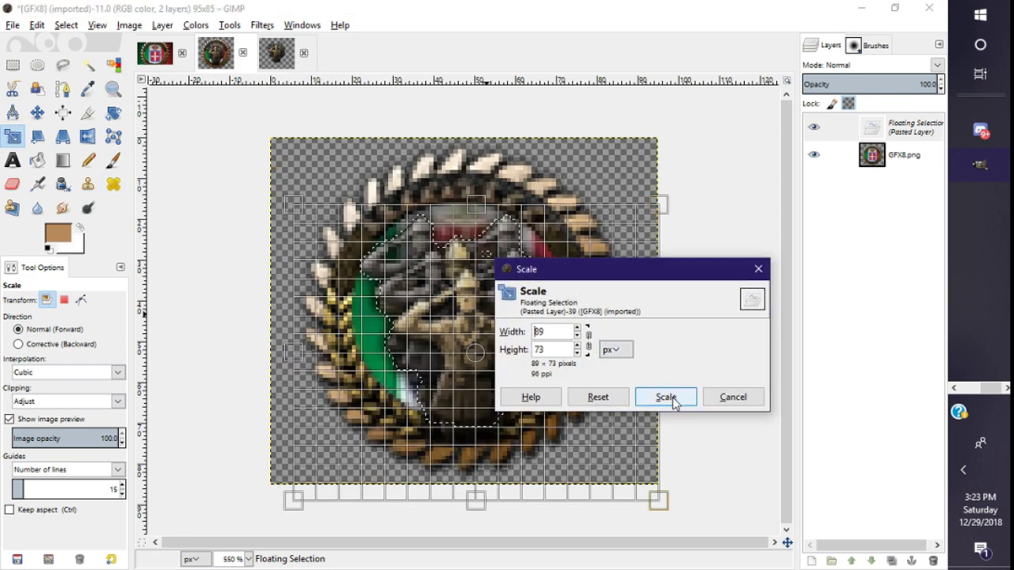
pyautogui.click(674, 401)
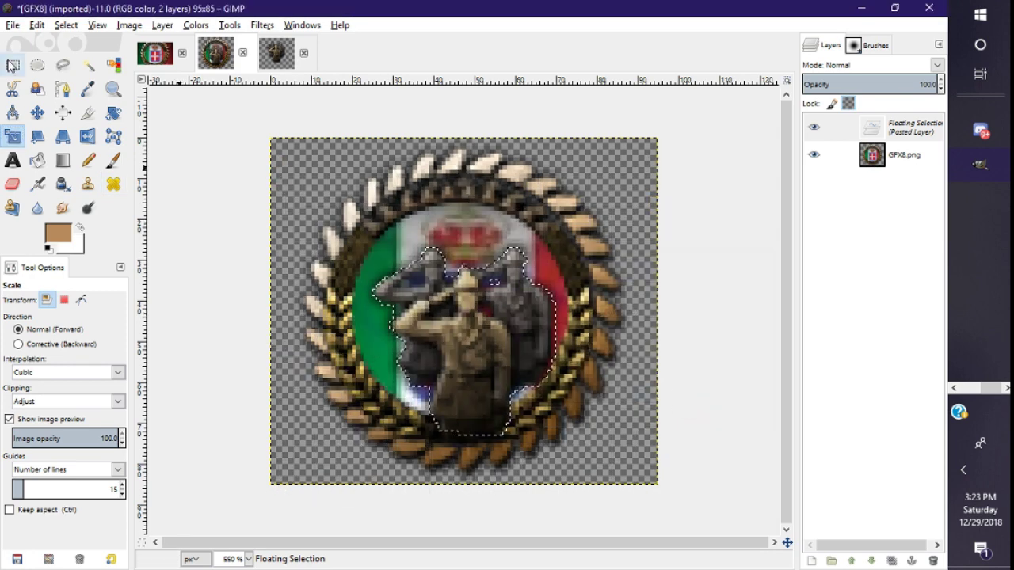
# Nudge the soldiers slightly upward inside the wreath ring, anchor them to the GFX8 layer, and check the icon at reduced size
pyautogui.click(13, 65)
pyautogui.moveTo(461, 383)
pyautogui.mouseDown()
pyautogui.moveTo(444, 363)
pyautogui.moveTo(457, 369)
pyautogui.mouseUp()
pyautogui.click(499, 202)
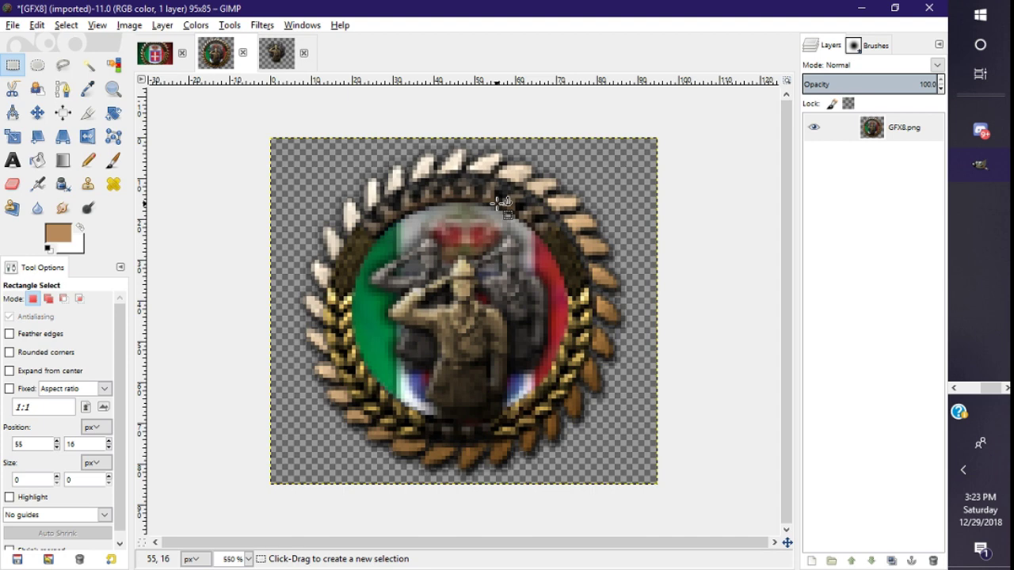
pyautogui.scroll(-7, 499, 203)
pyautogui.scroll(7, 497, 203)
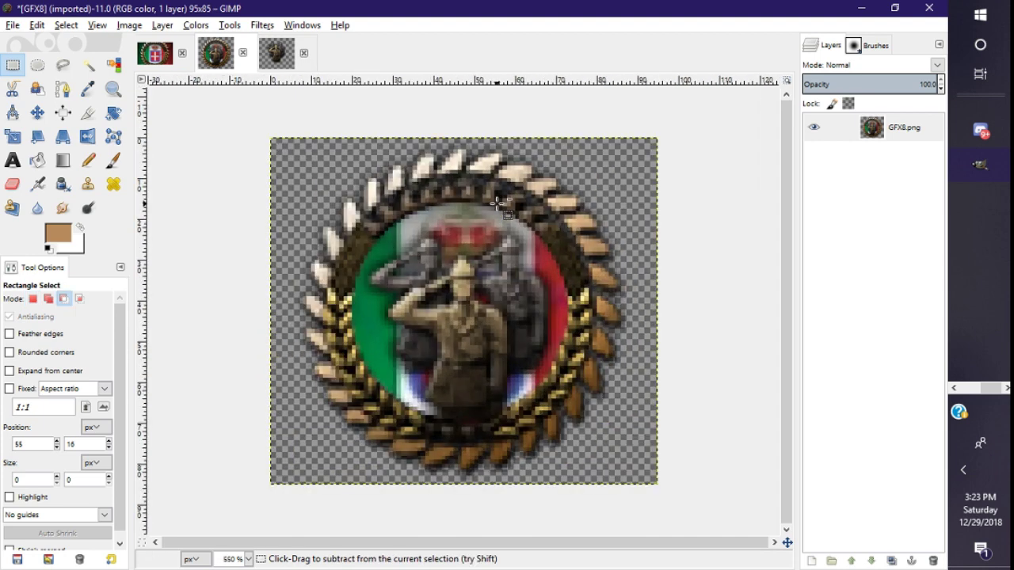
pyautogui.click(12, 26)
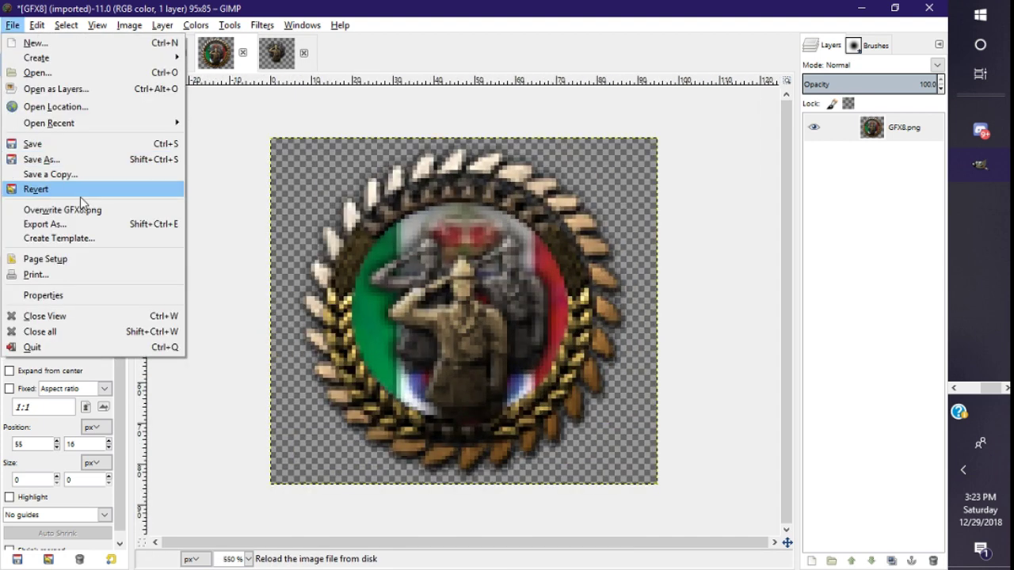
pyautogui.click(23, 9)
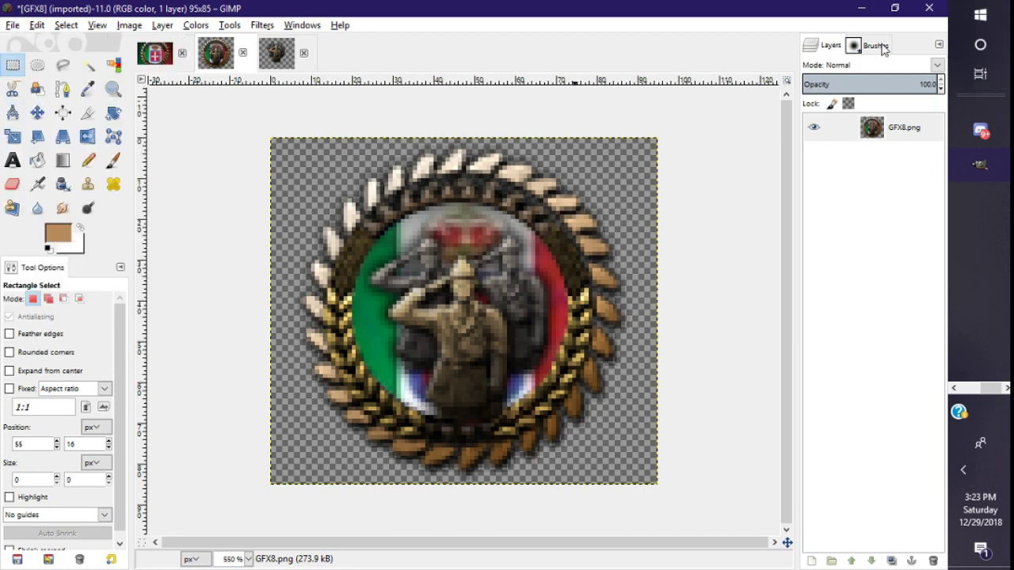
# Minimize GIMP and open the Italy folder under Icons for focuses in the desktop's Versailles_Database folder
pyautogui.click(862, 8)
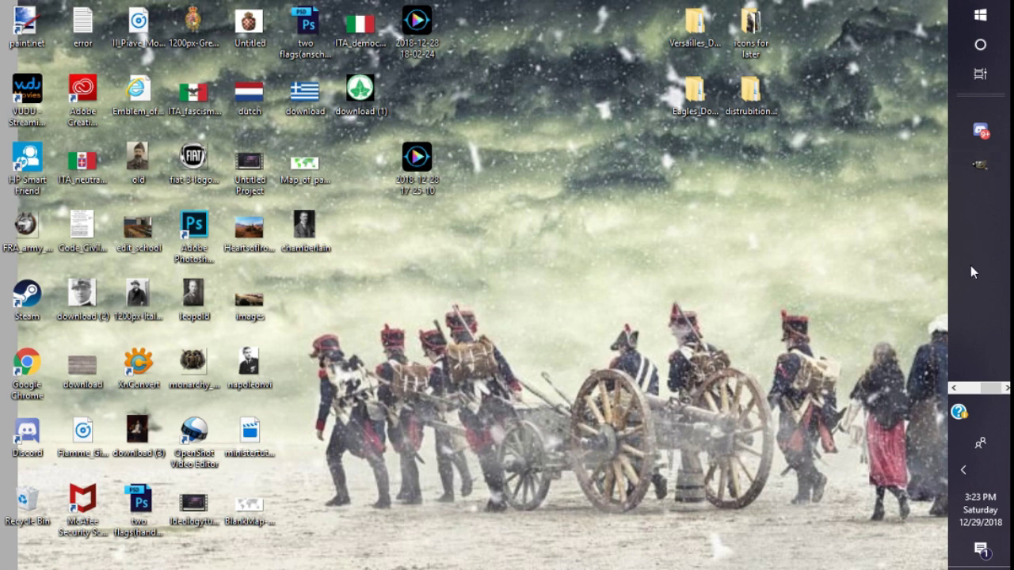
pyautogui.click(966, 392)
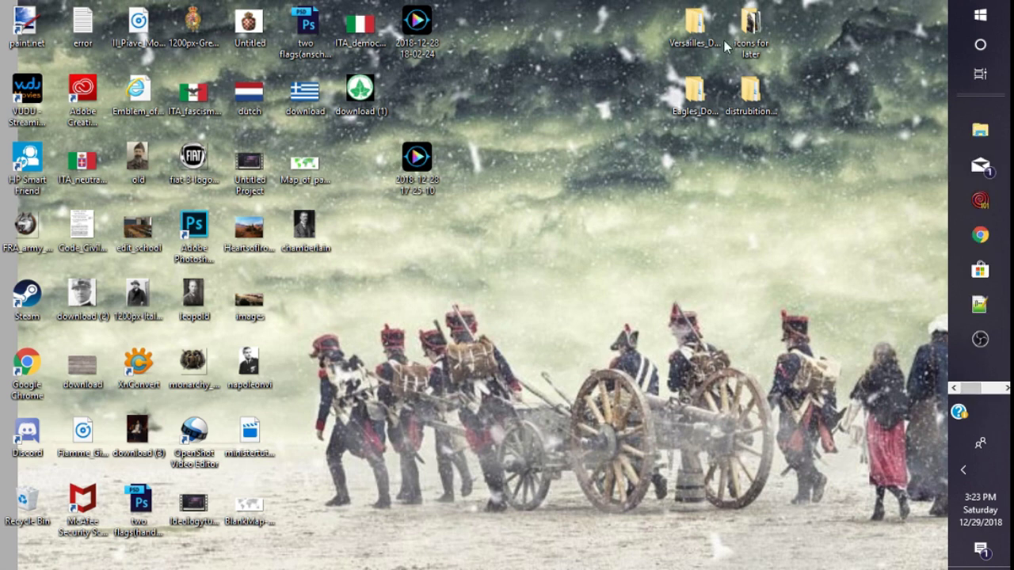
pyautogui.click(703, 28)
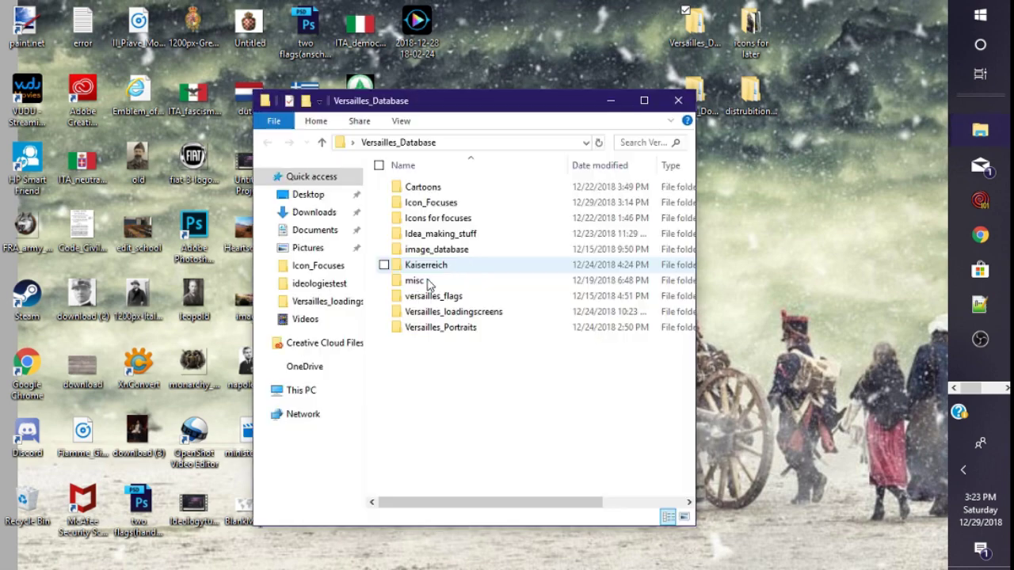
pyautogui.click(429, 219)
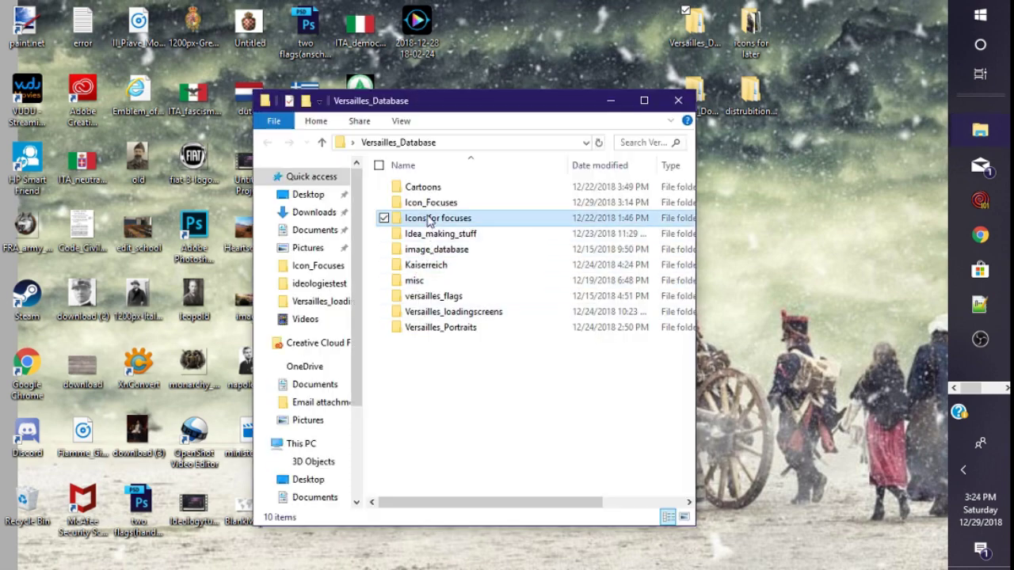
pyautogui.doubleClick(428, 220)
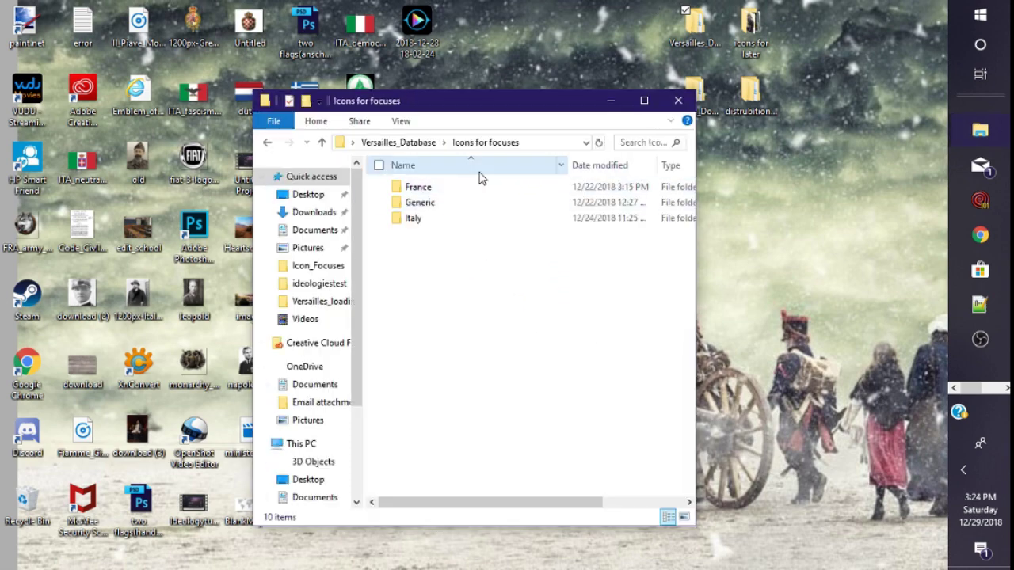
pyautogui.doubleClick(461, 220)
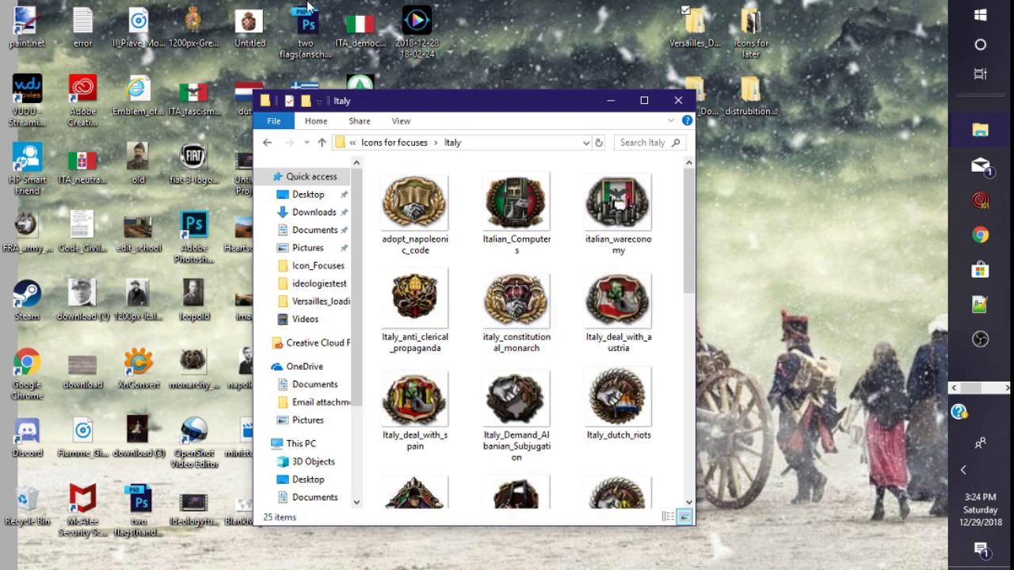
# Examine the finished focus icons throughout the Italy folder as design examples
pyautogui.scroll(-6, 505, 427)
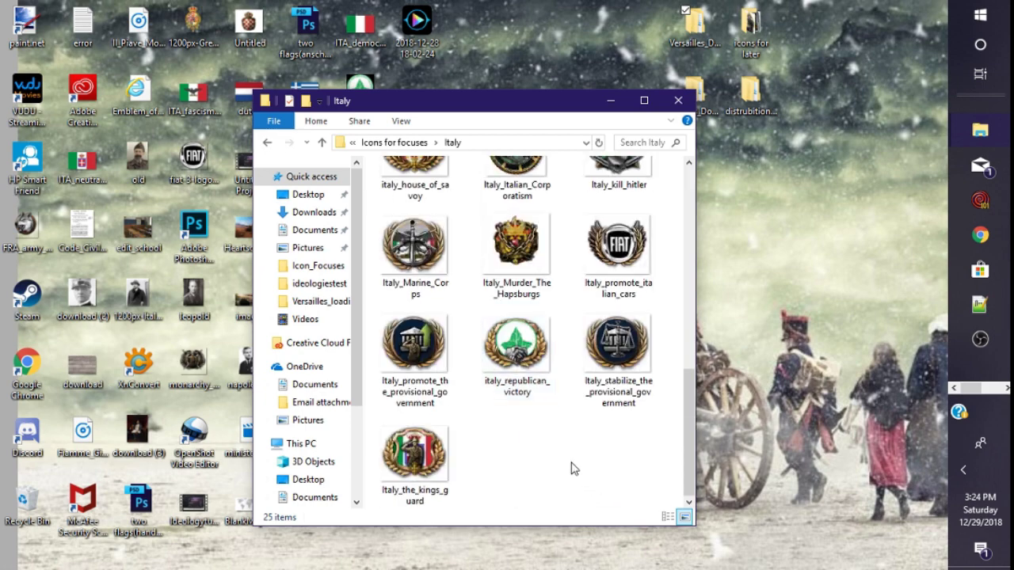
pyautogui.scroll(2, 524, 461)
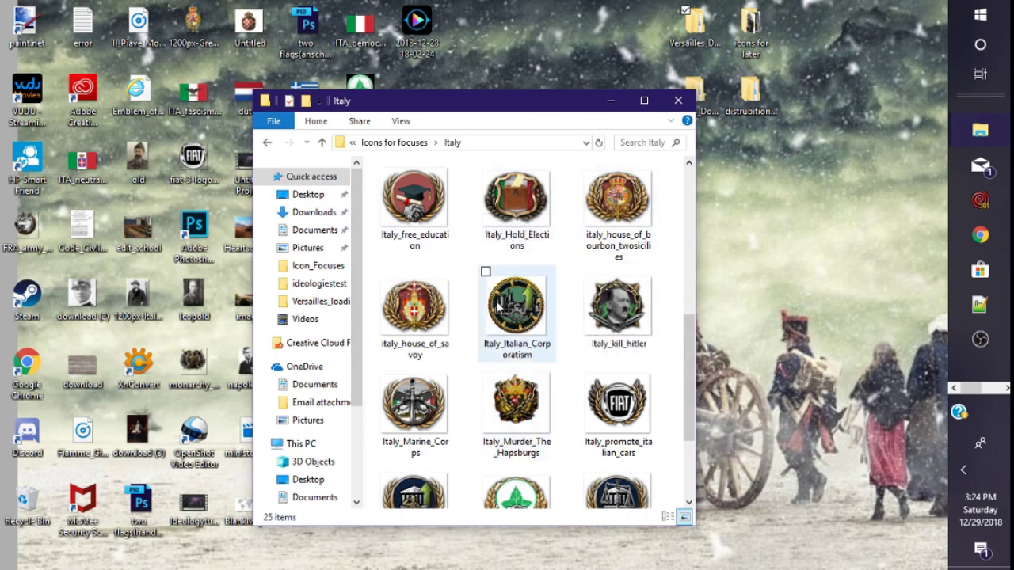
pyautogui.scroll(2, 488, 266)
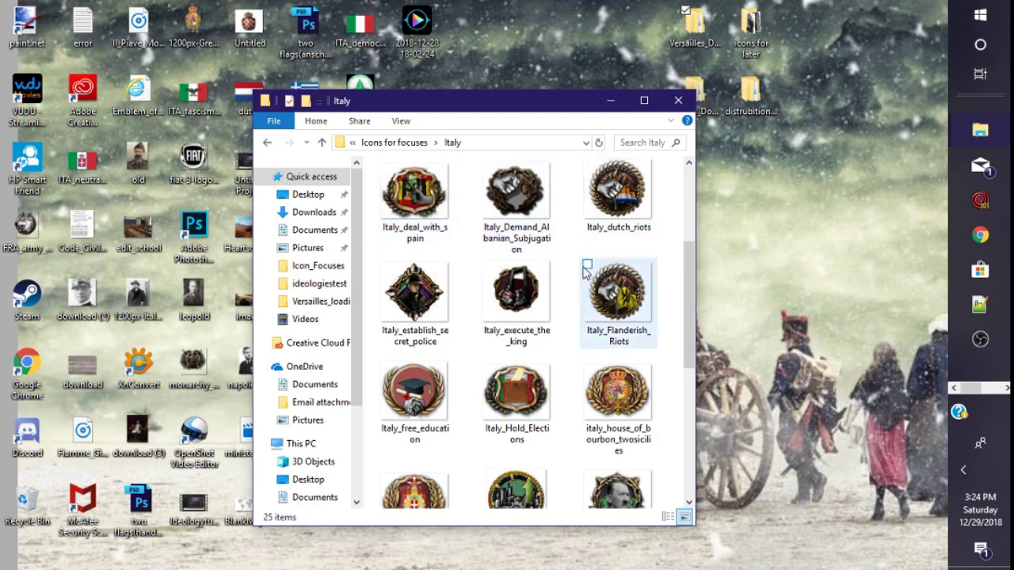
pyautogui.scroll(2, 590, 269)
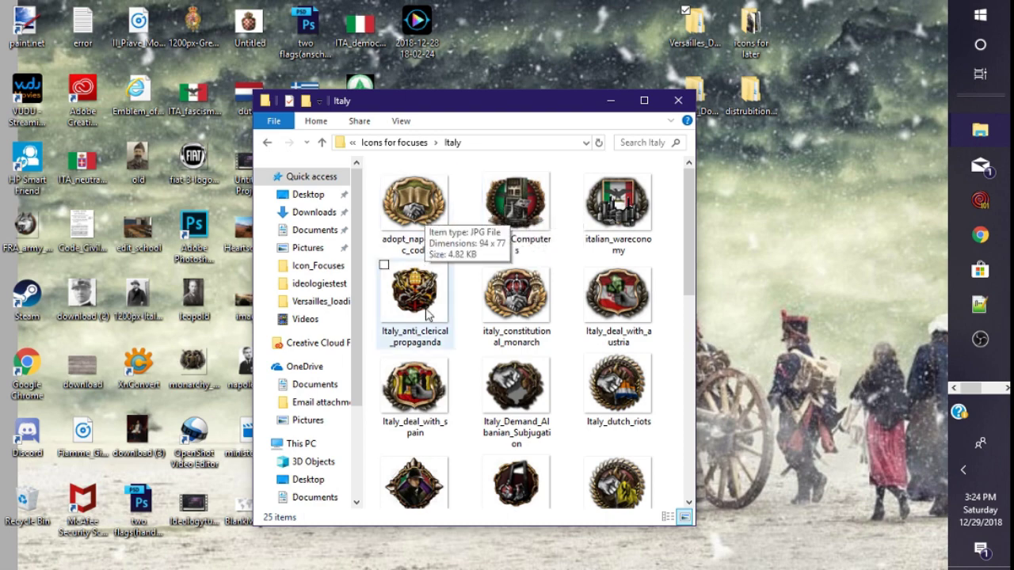
pyautogui.scroll(-6, 426, 314)
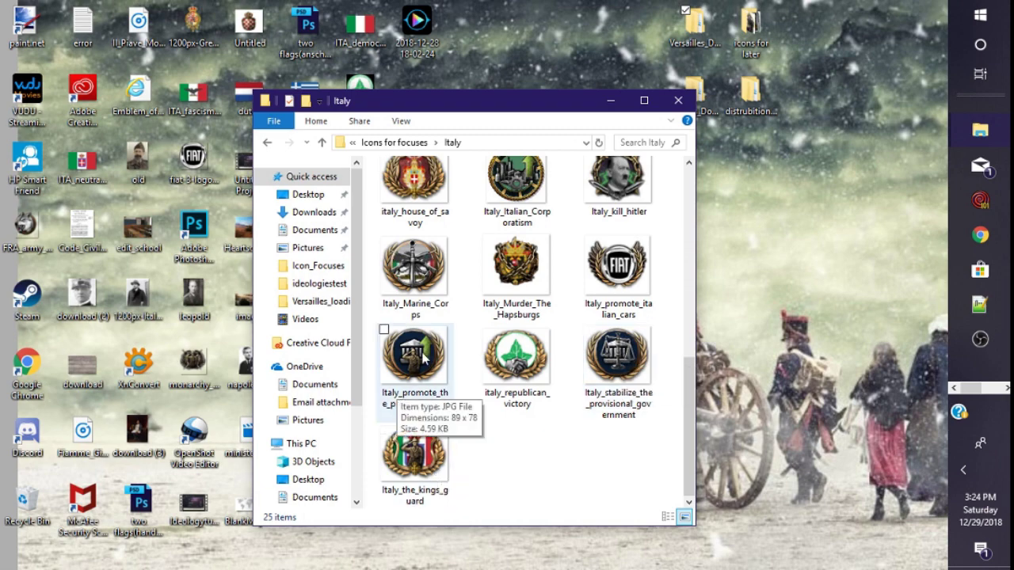
pyautogui.scroll(3, 543, 276)
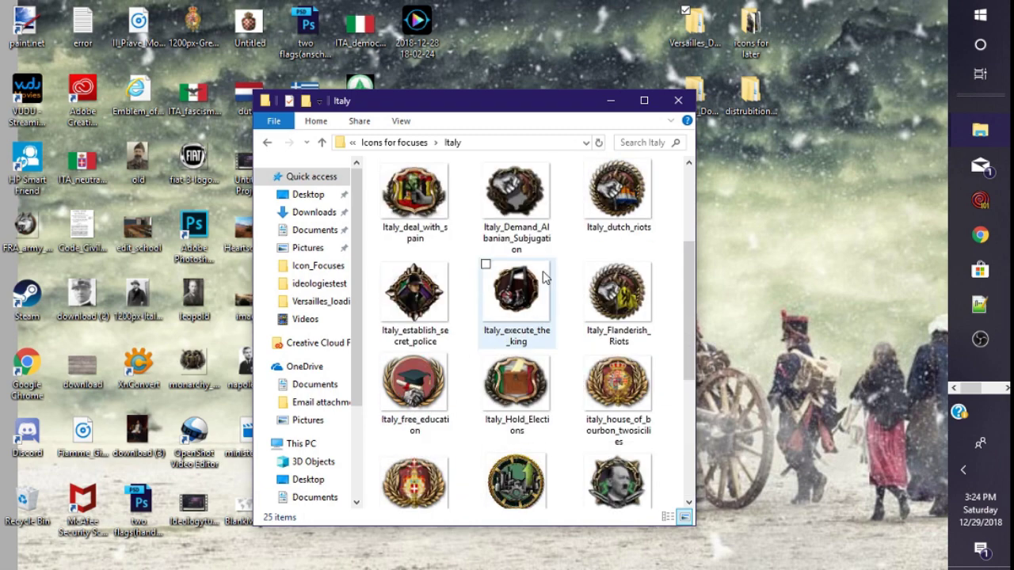
# Look through the finished icons in the France and Generic folders and close the File Explorer window
pyautogui.click(396, 143)
pyautogui.doubleClick(414, 188)
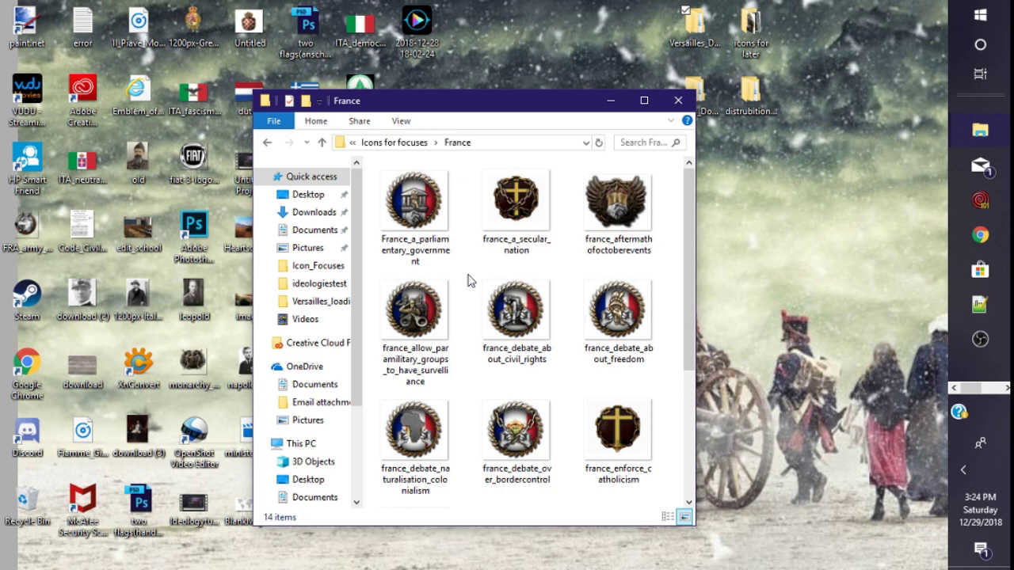
pyautogui.scroll(-3, 468, 280)
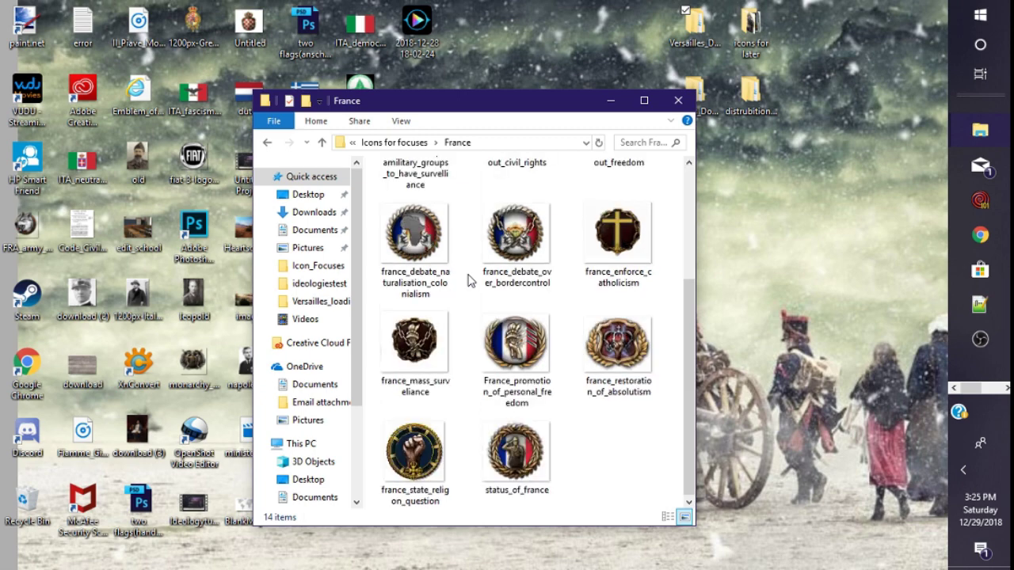
pyautogui.scroll(3, 467, 279)
pyautogui.click(408, 144)
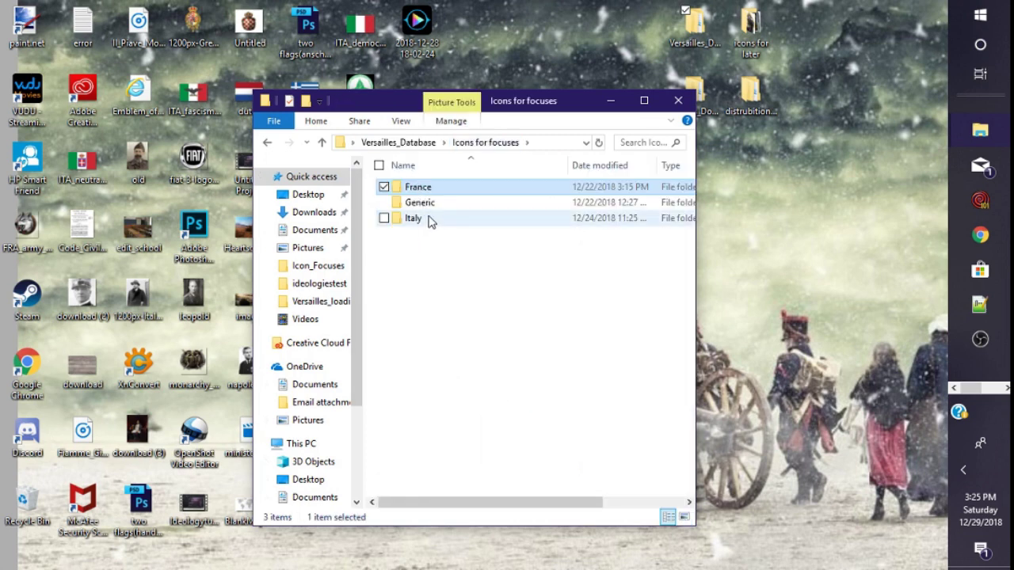
pyautogui.click(421, 207)
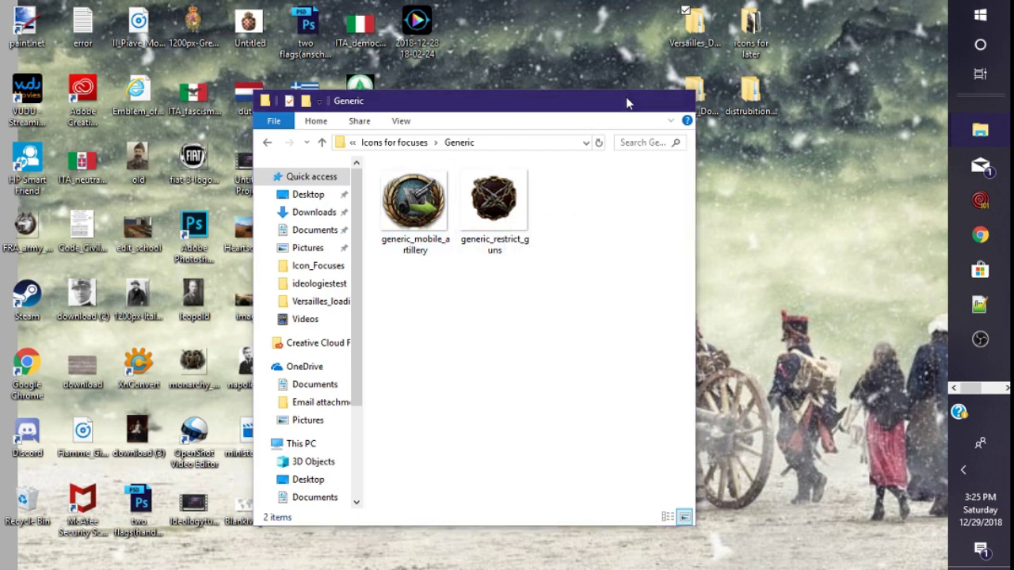
pyautogui.click(625, 98)
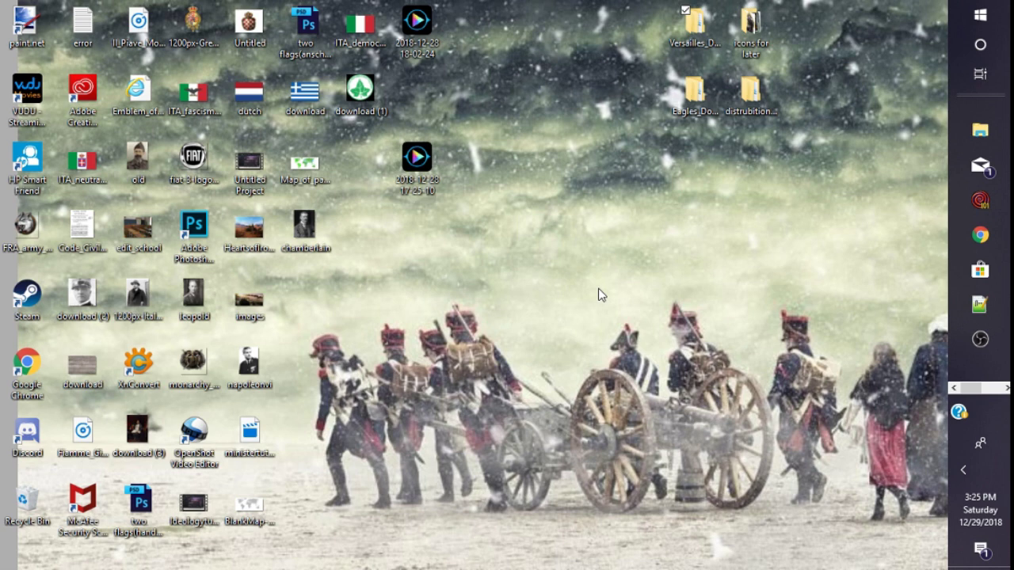